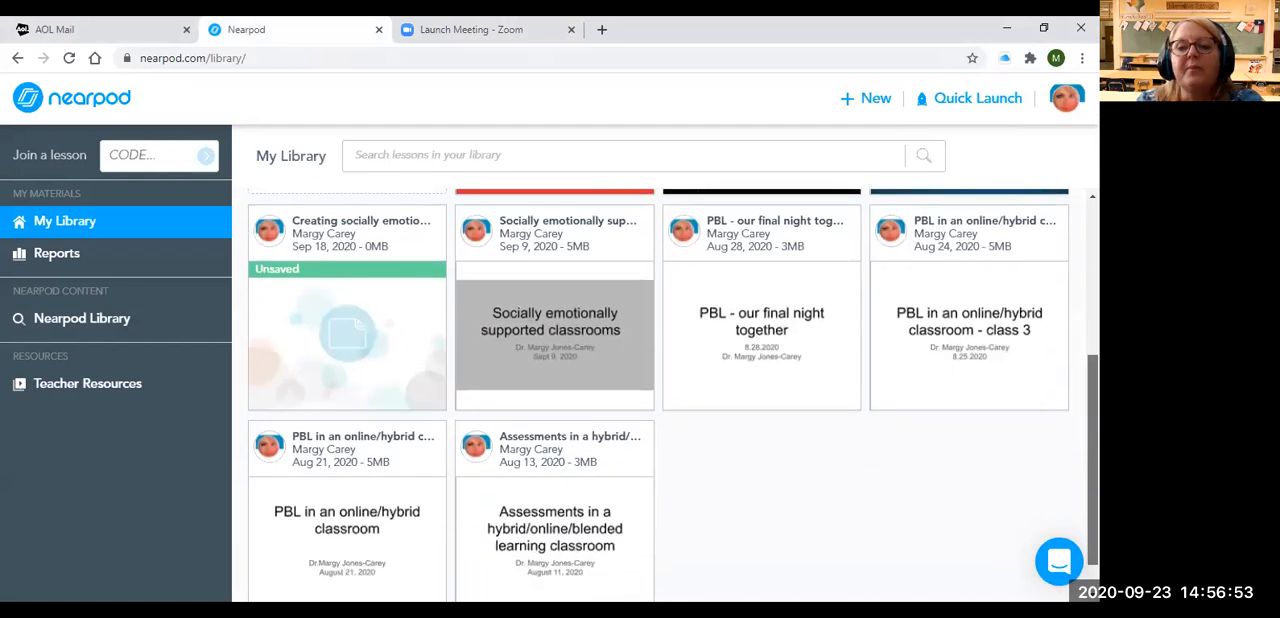
# Create a new lesson in Nearpod and add a blank content slide to it
pyautogui.scroll(3, 660, 400)
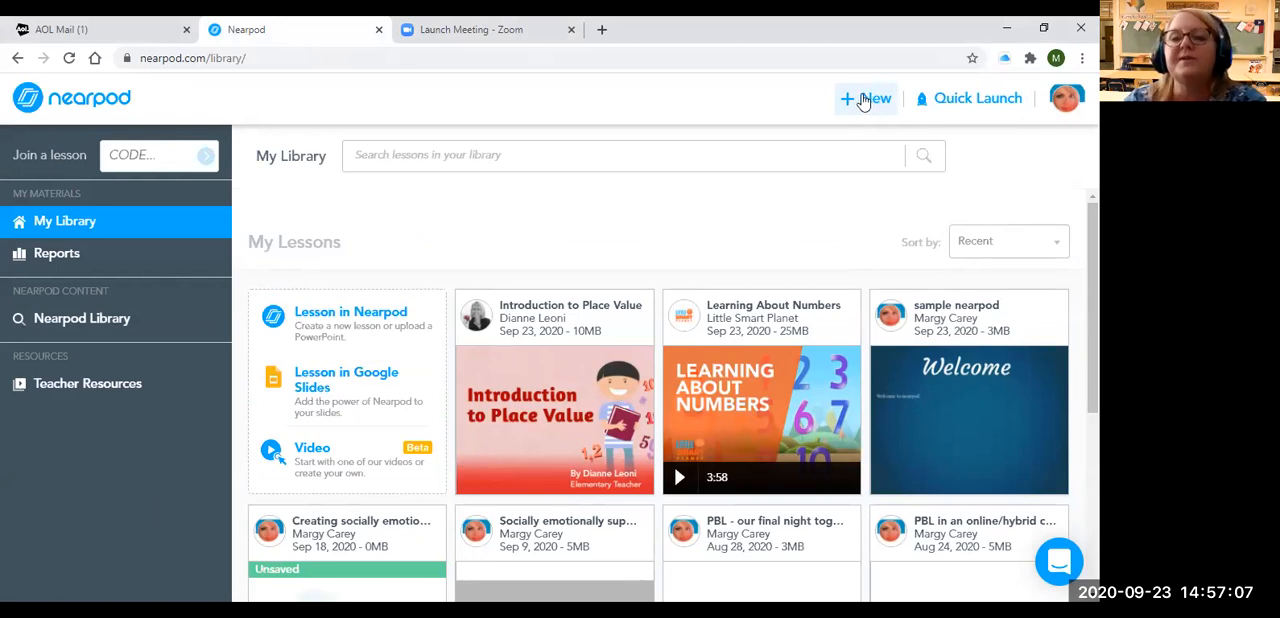
pyautogui.click(863, 101)
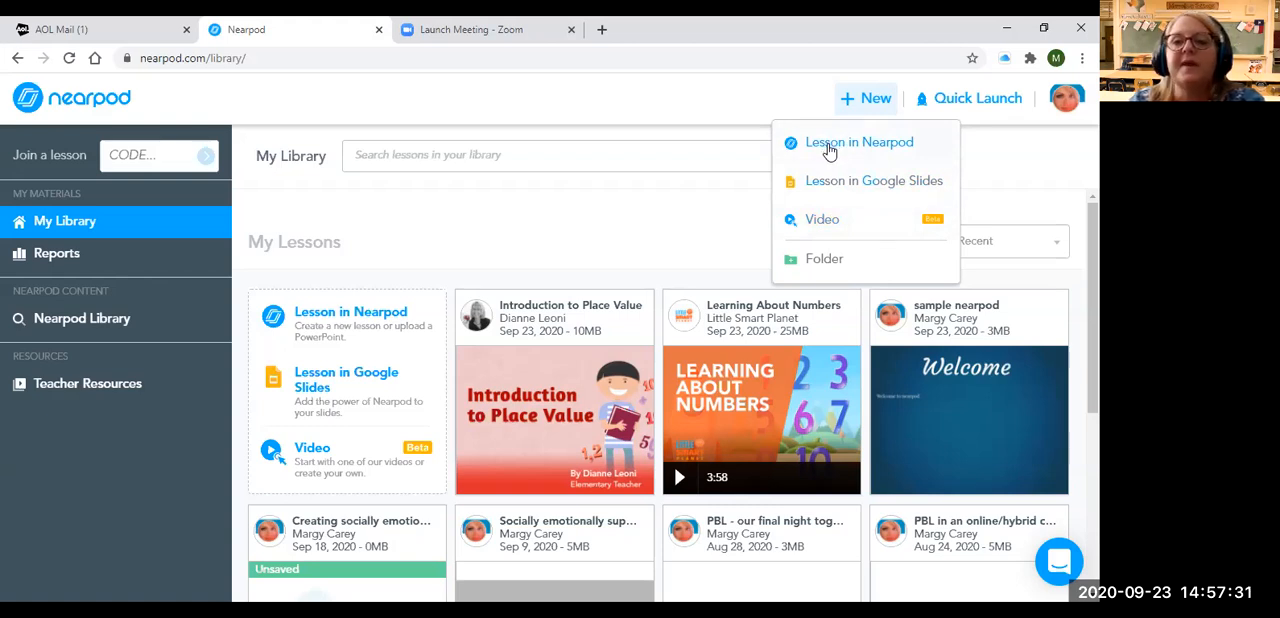
pyautogui.click(829, 150)
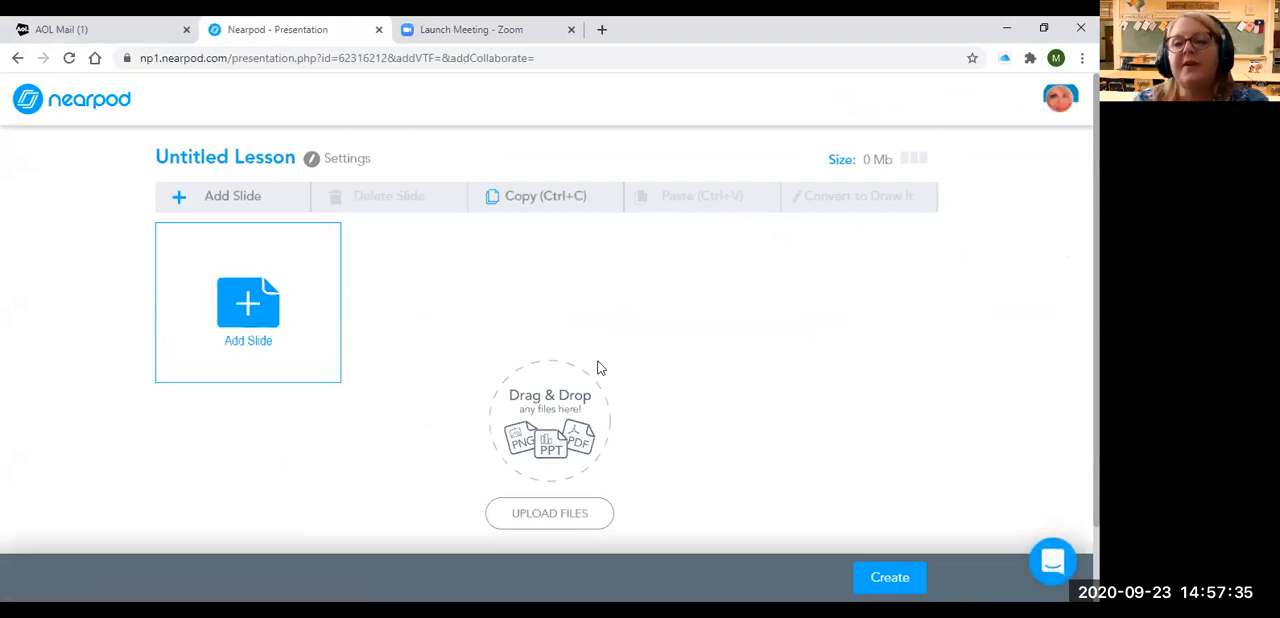
pyautogui.click(250, 312)
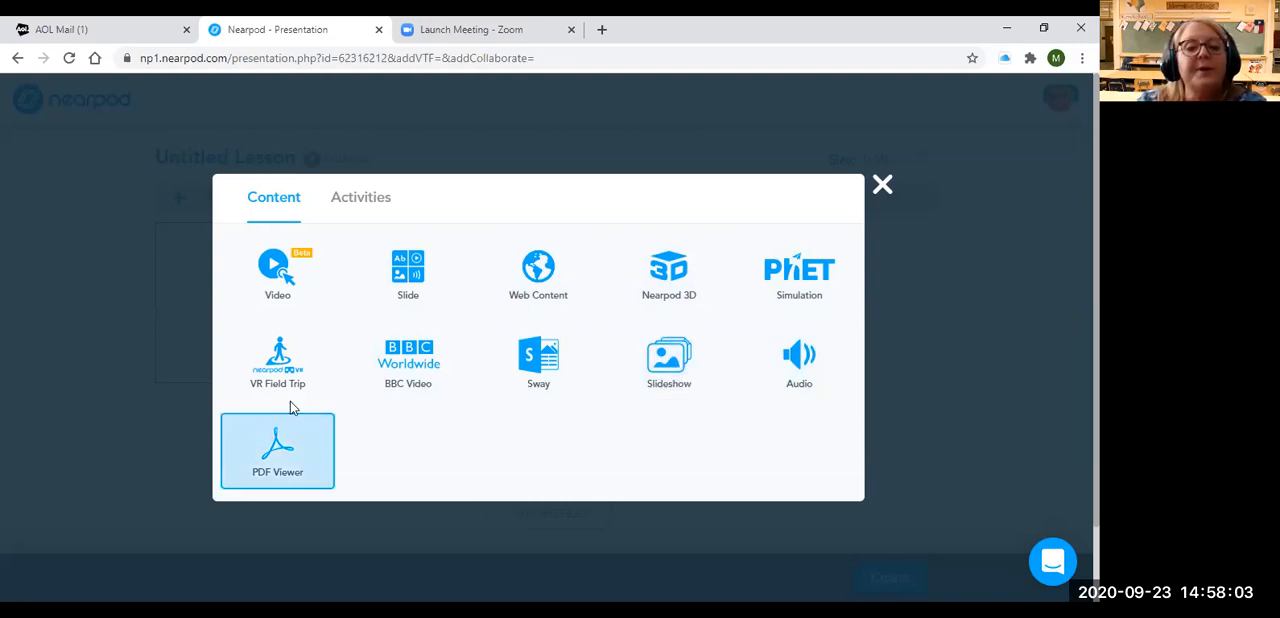
pyautogui.click(412, 287)
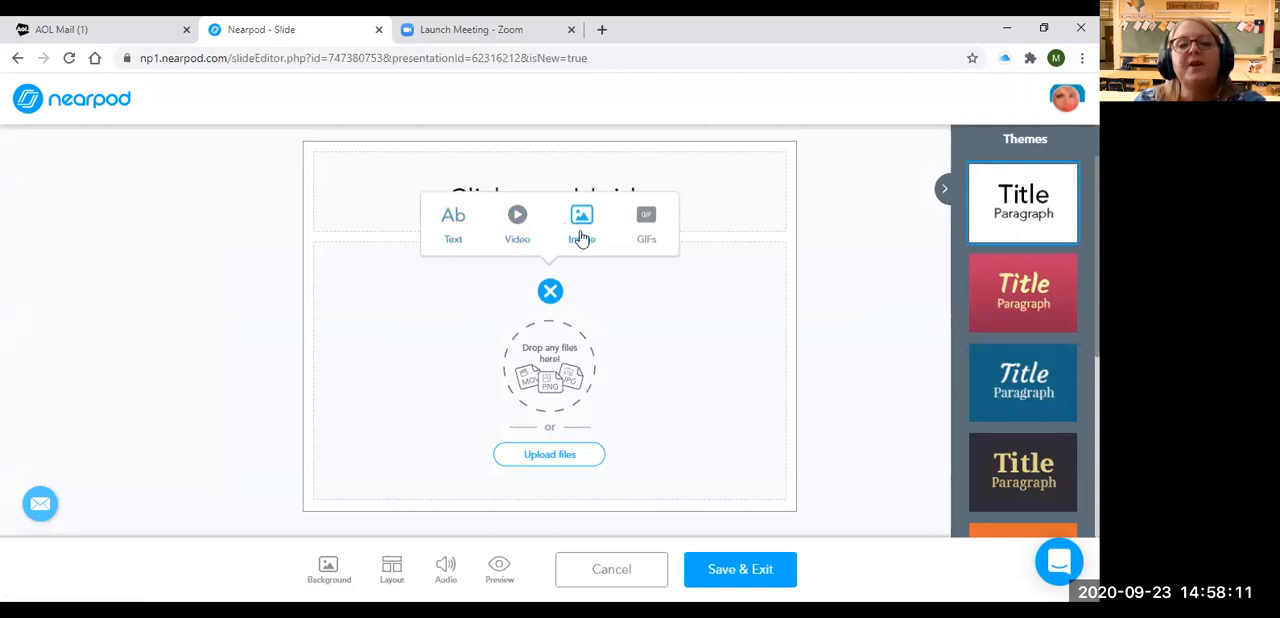
# Insert a text block in the slide's body area and title the slide "Sample Near pod slide"
pyautogui.click(450, 243)
pyautogui.click(465, 213)
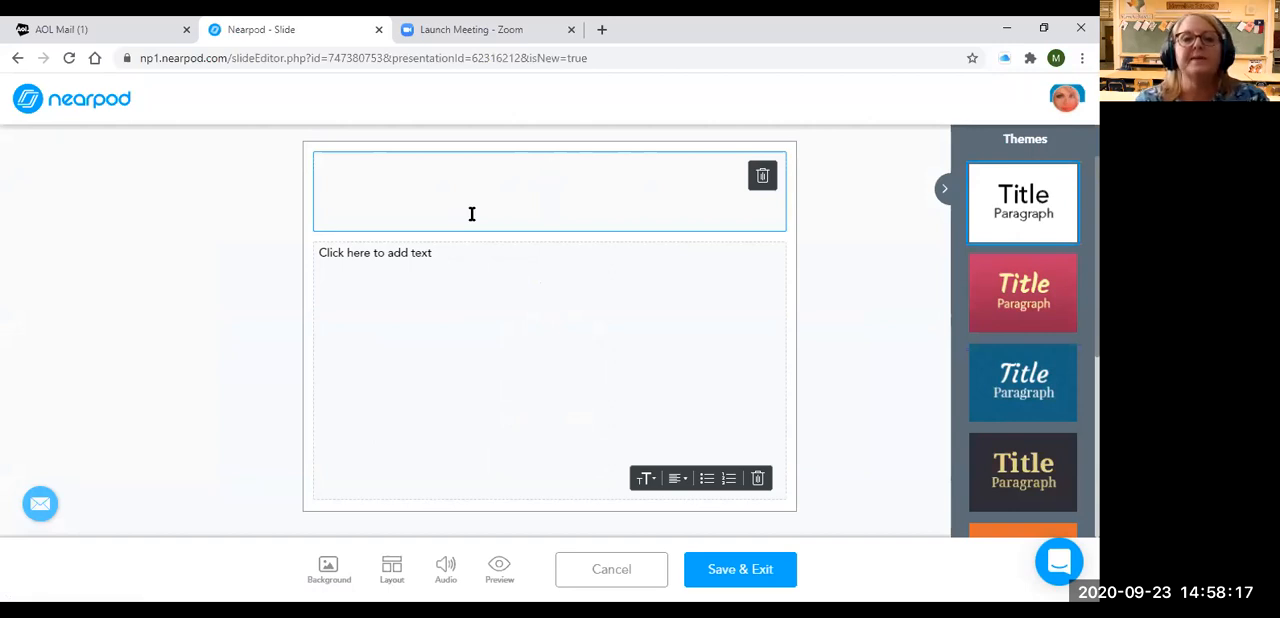
pyautogui.write('Sampel')
pyautogui.press('BackSpace')
pyautogui.press('BackSpace')
pyautogui.write('le Naear')
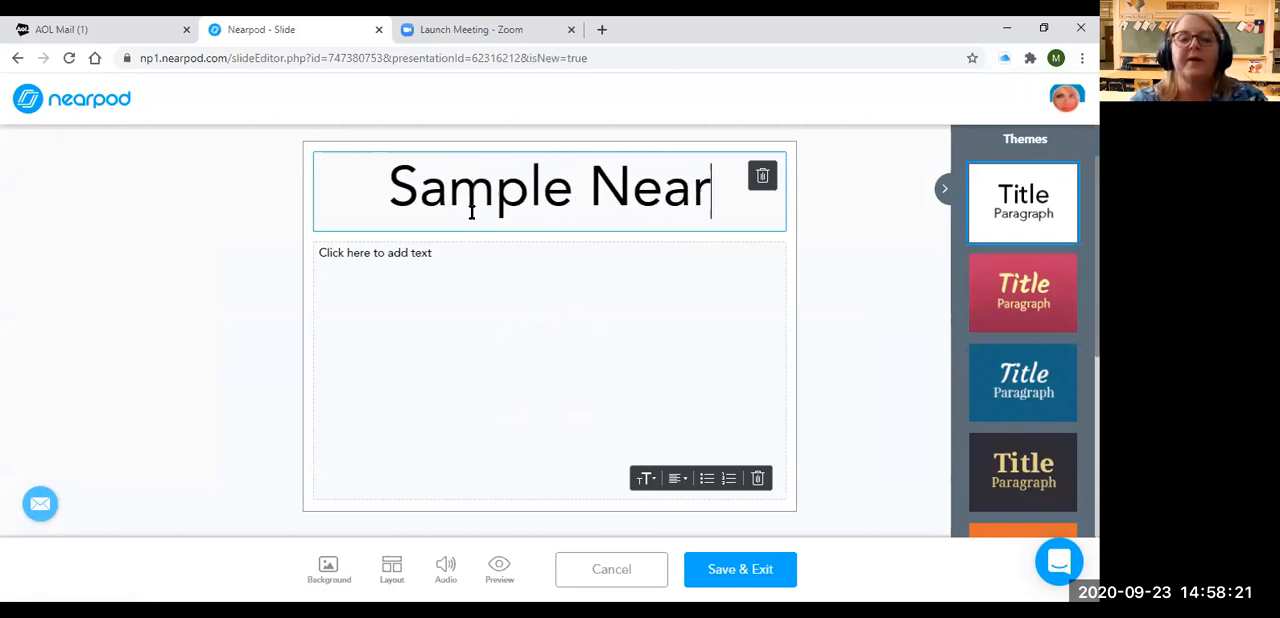
pyautogui.write(' pod slide')
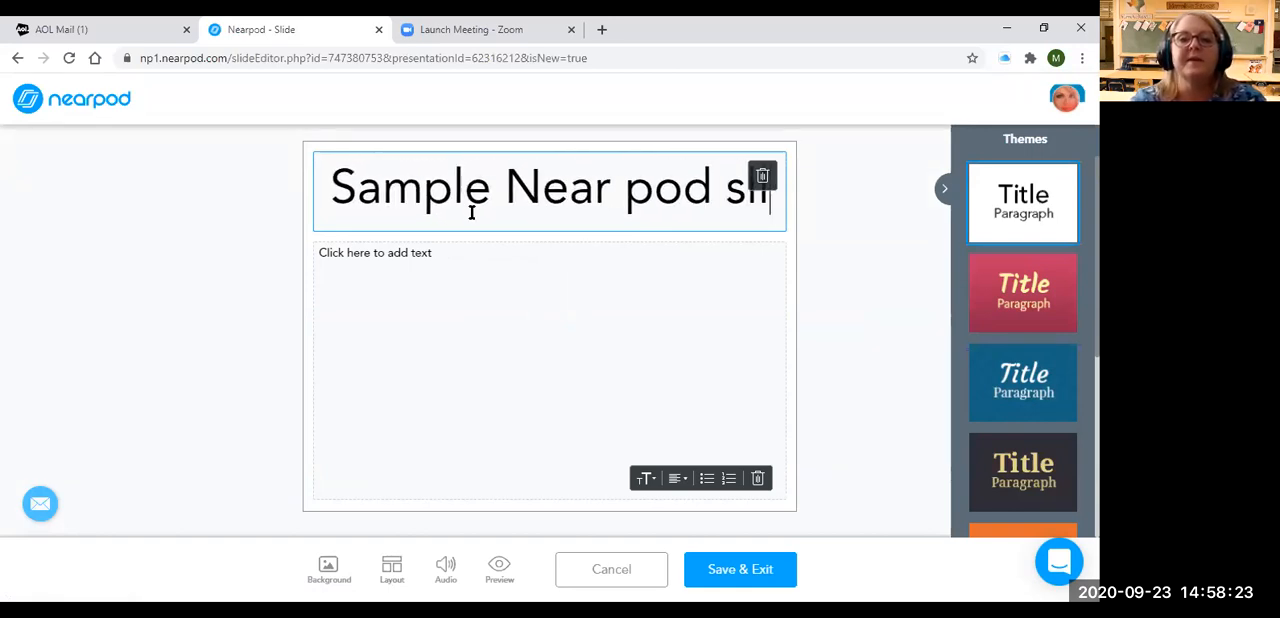
# Enter the body text "To create a sample nearpod slide - I click on the +add button"
pyautogui.click(371, 253)
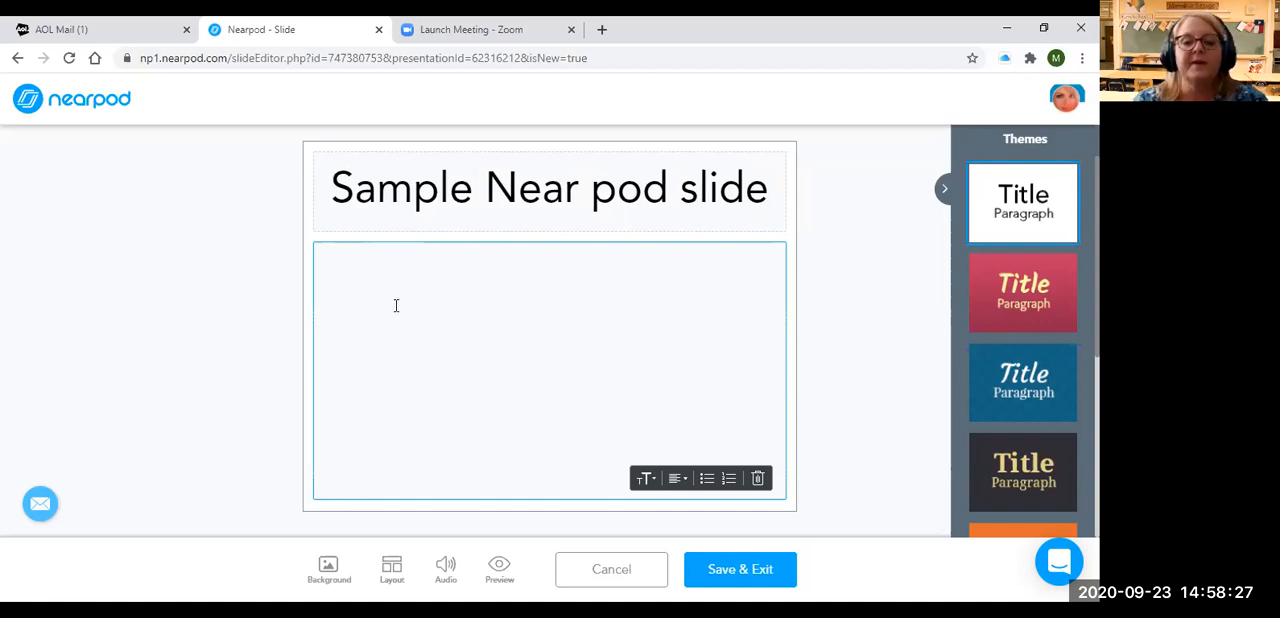
pyautogui.write('To create a sample nearpod slide - I click on ')
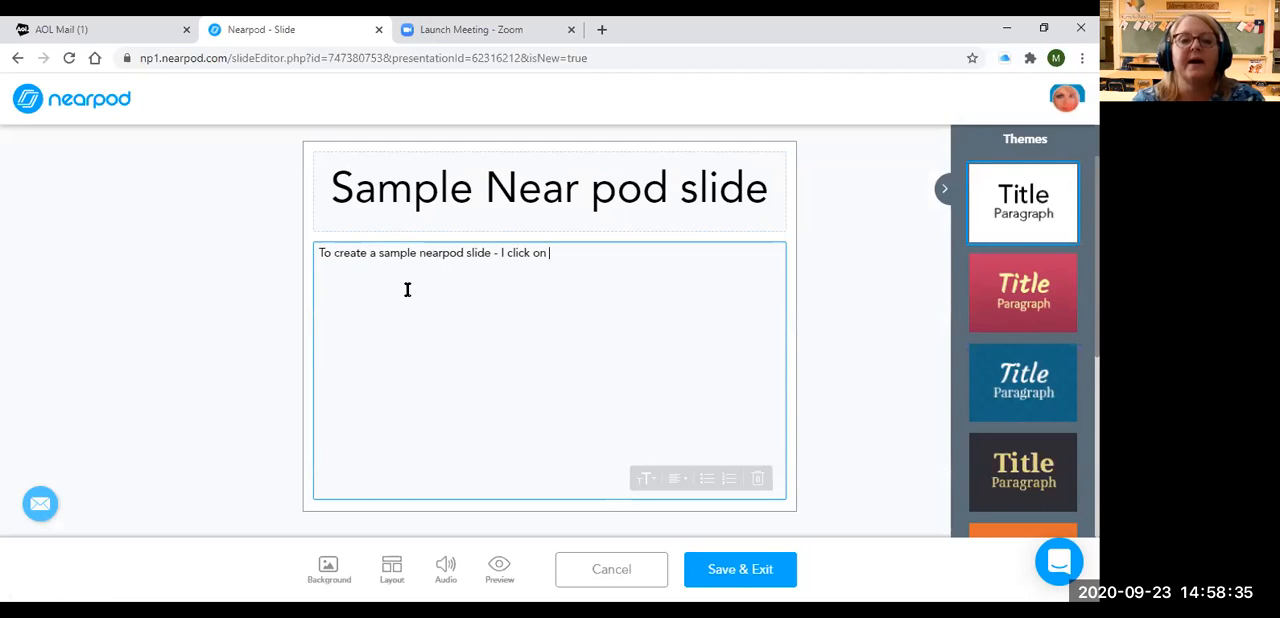
pyautogui.write('the +add button')
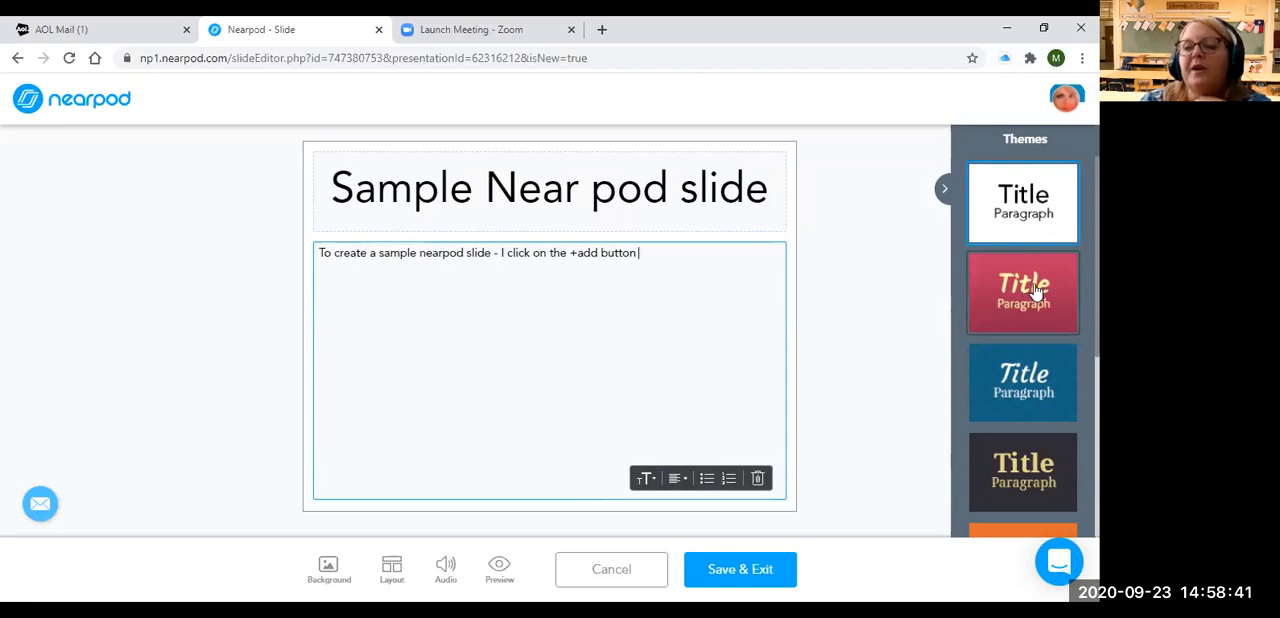
# Apply the green theme with black script title to the slide, then save the slide and accept the lesson theme change
pyautogui.click(1019, 312)
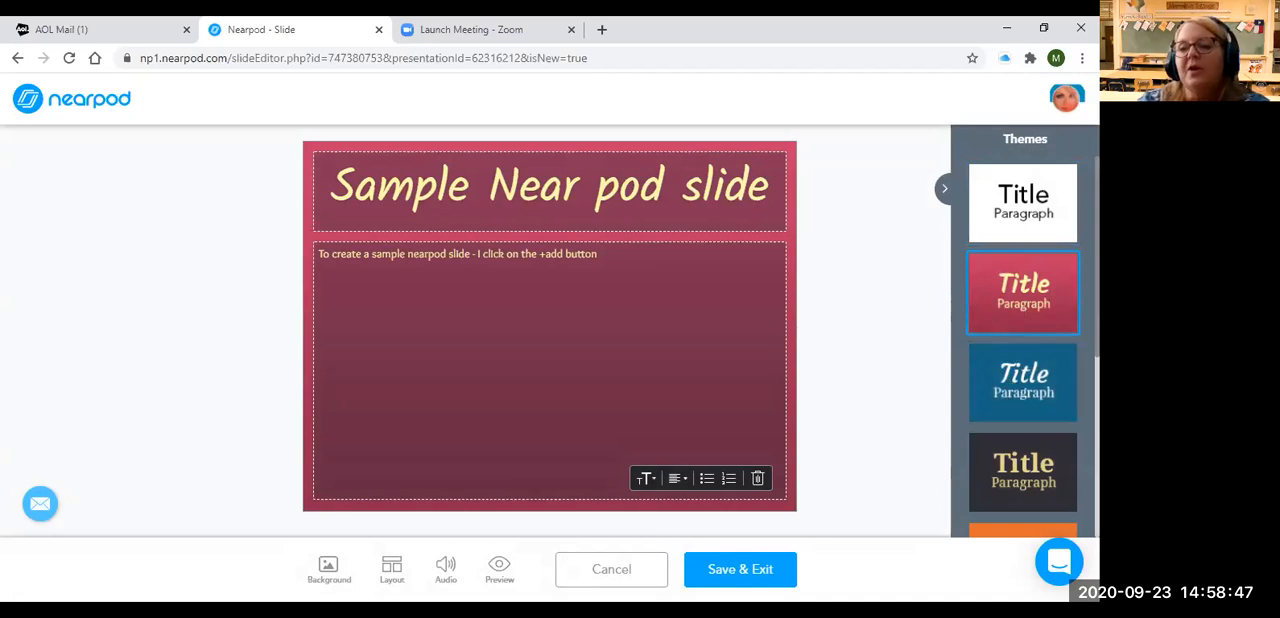
pyautogui.scroll(-3, 1023, 350)
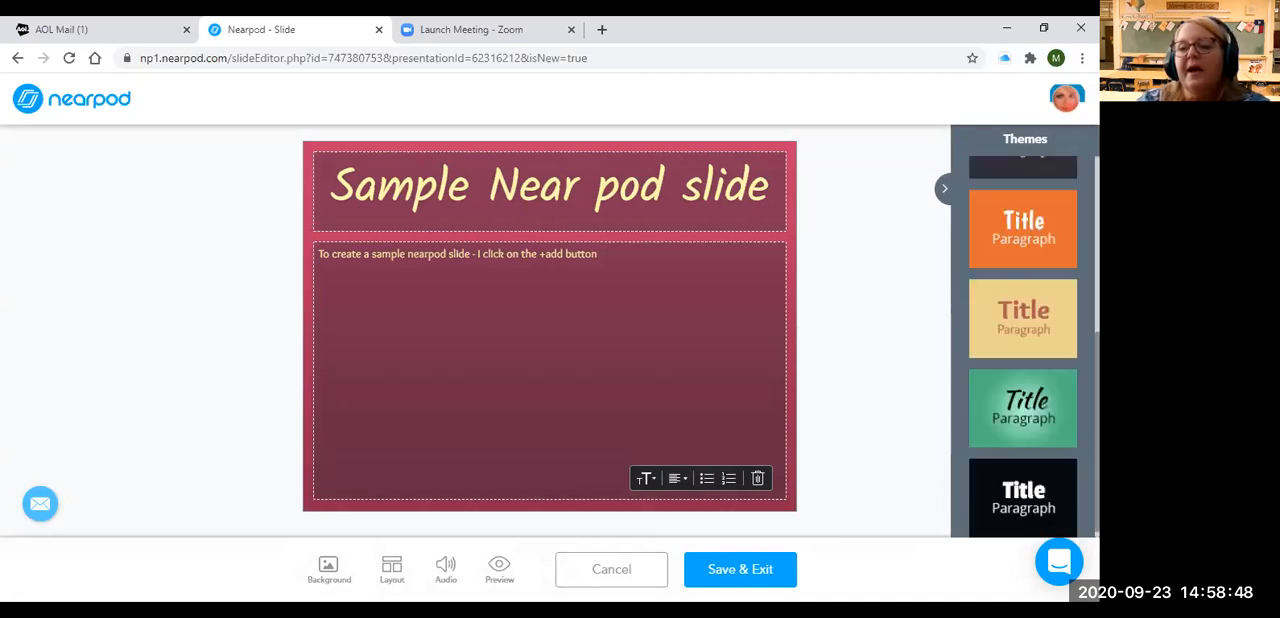
pyautogui.click(1065, 424)
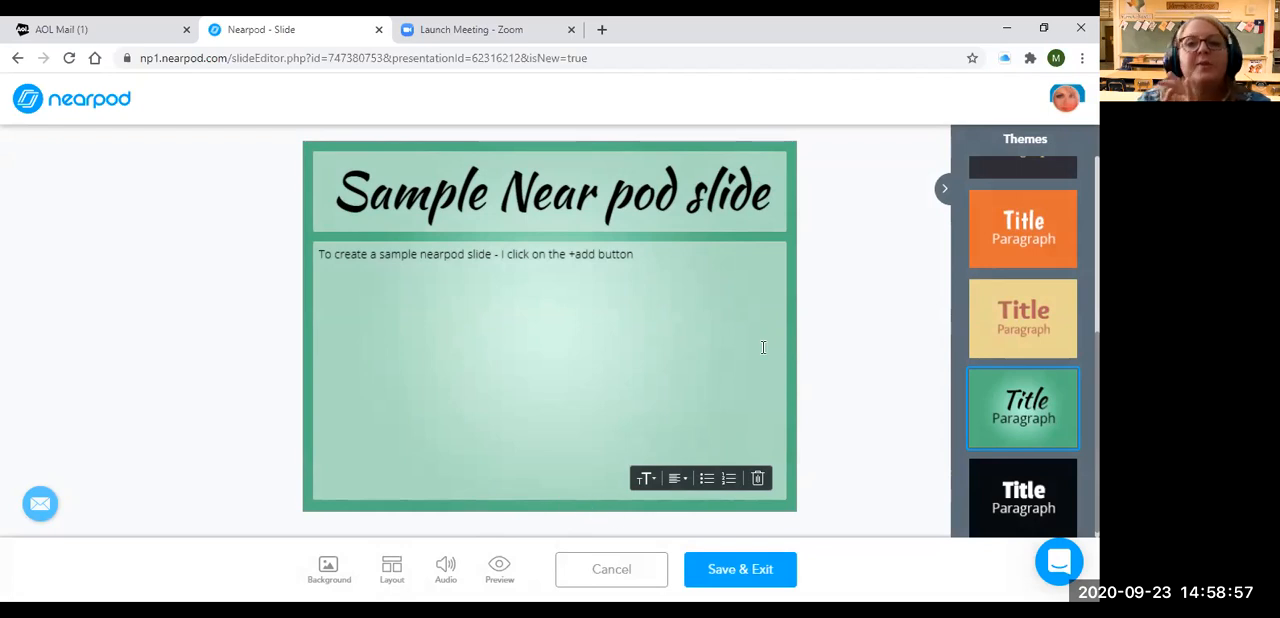
pyautogui.click(755, 570)
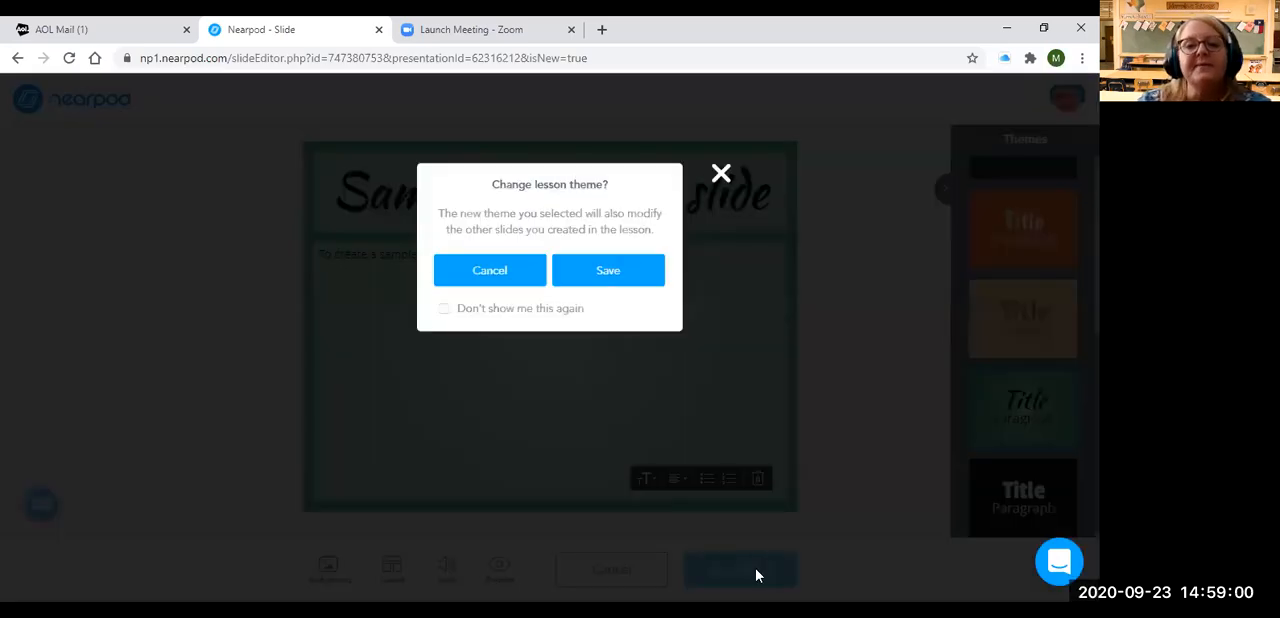
pyautogui.click(610, 272)
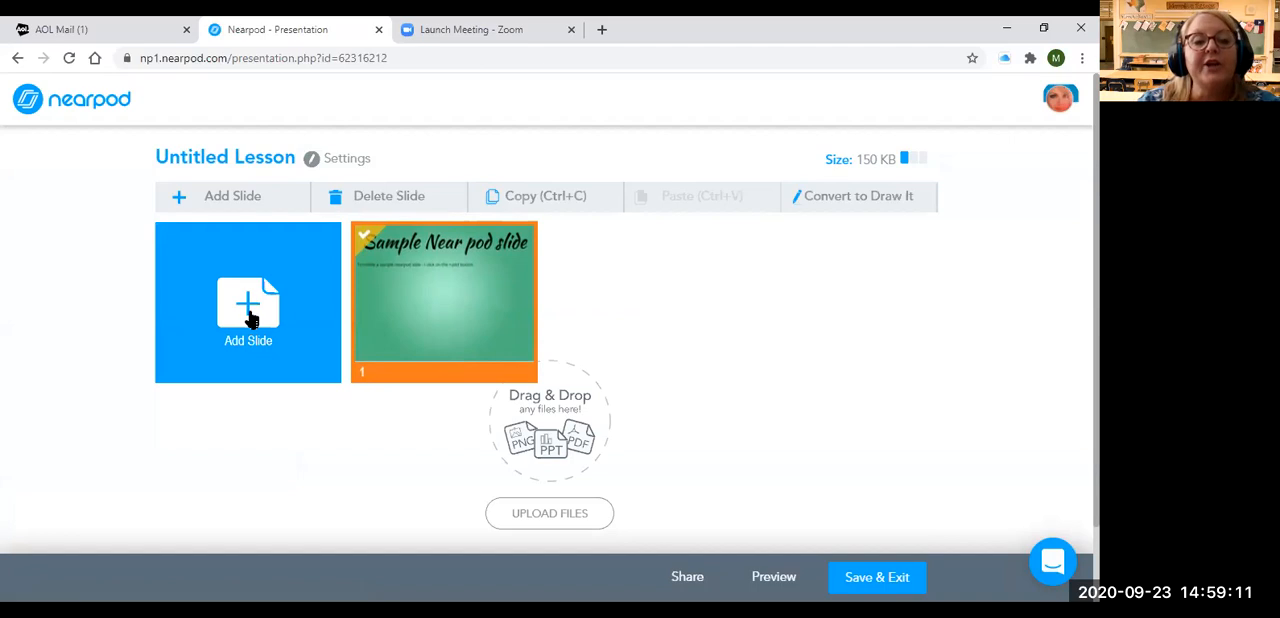
# Add a Draw It activity with the instructions "Please draw a picture of how you are feeling today...." and save it
pyautogui.click(250, 318)
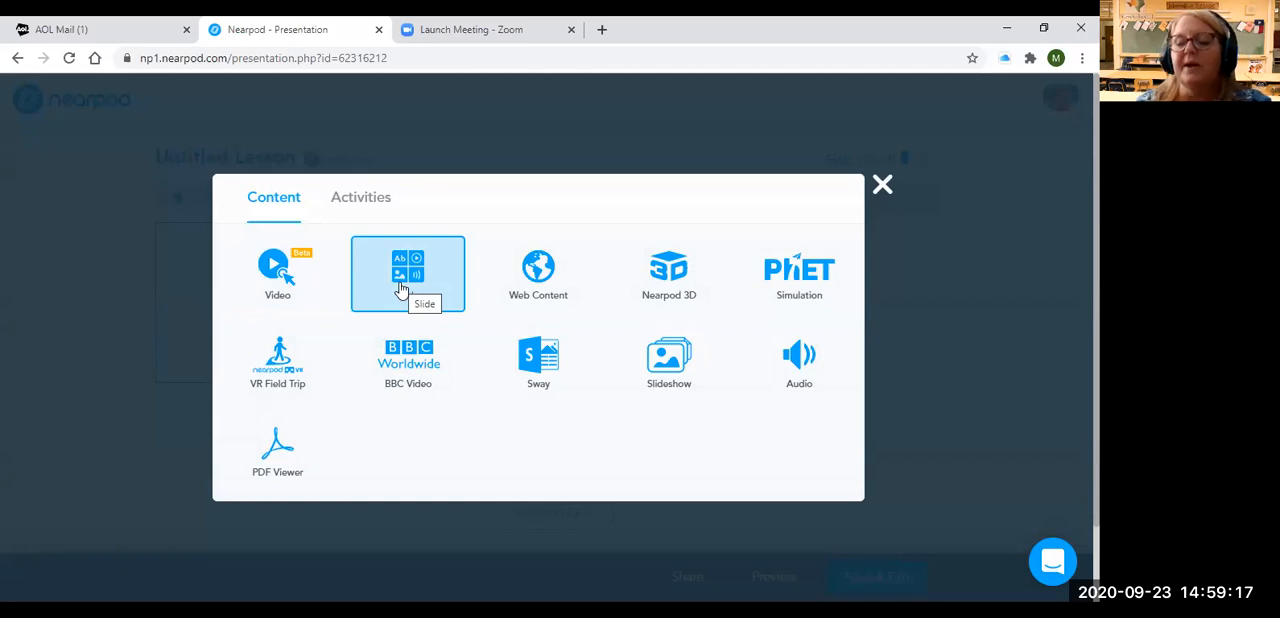
pyautogui.click(370, 205)
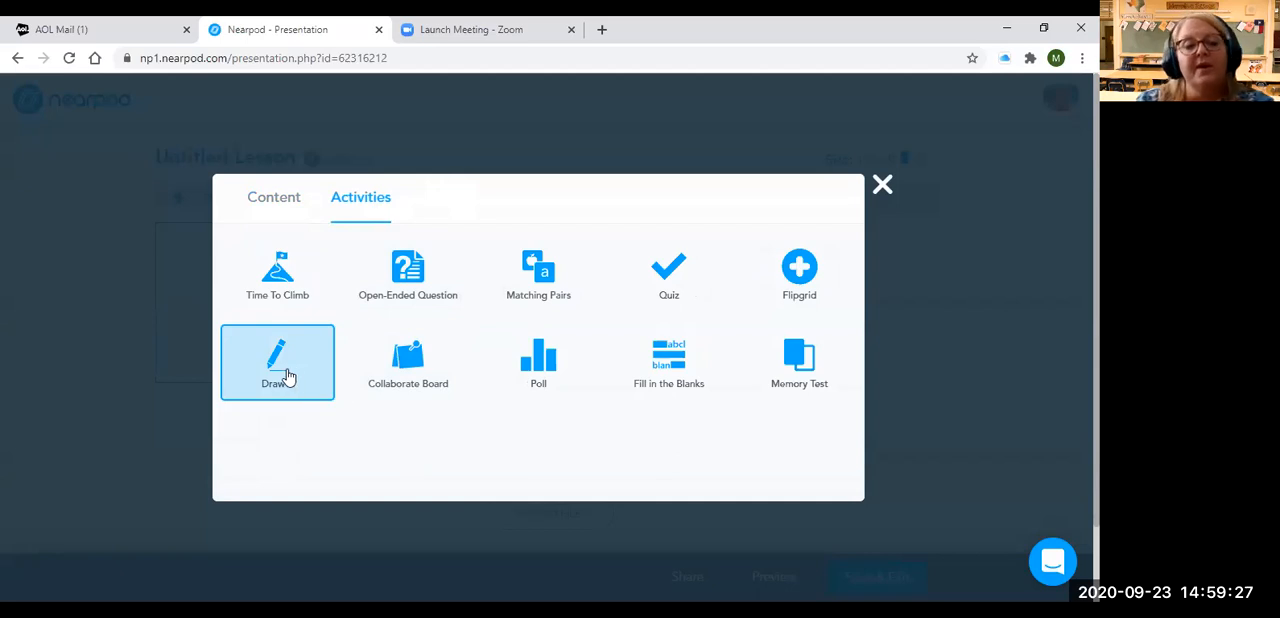
pyautogui.click(279, 374)
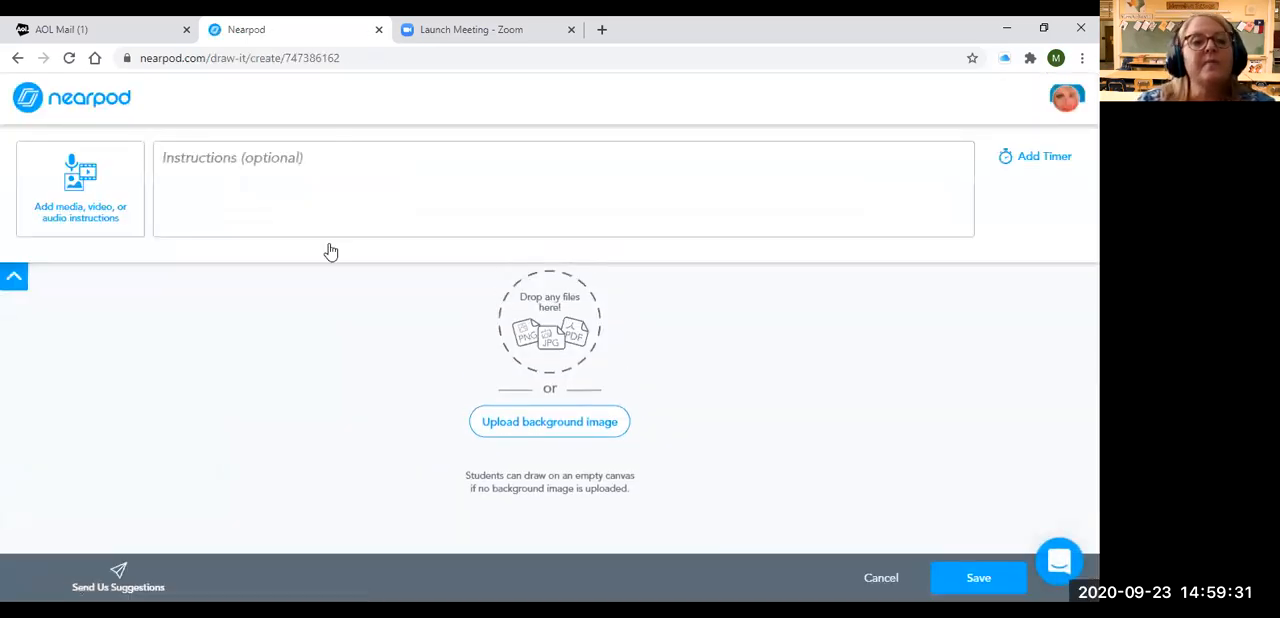
pyautogui.click(203, 157)
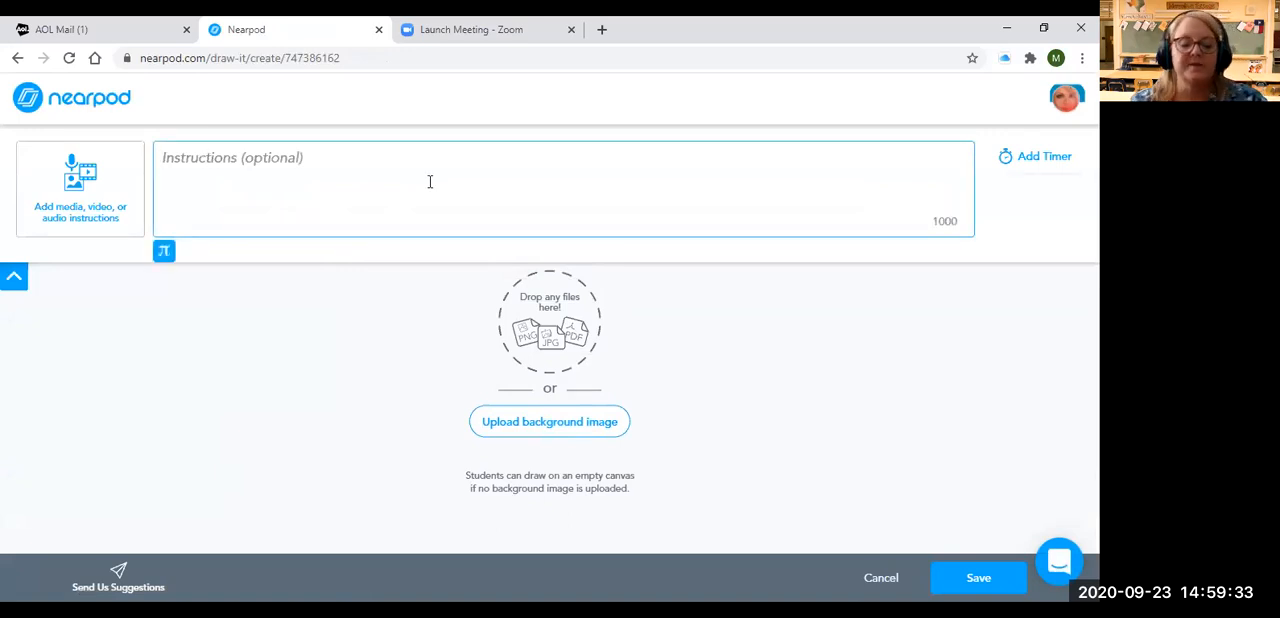
pyautogui.write('Please dr')
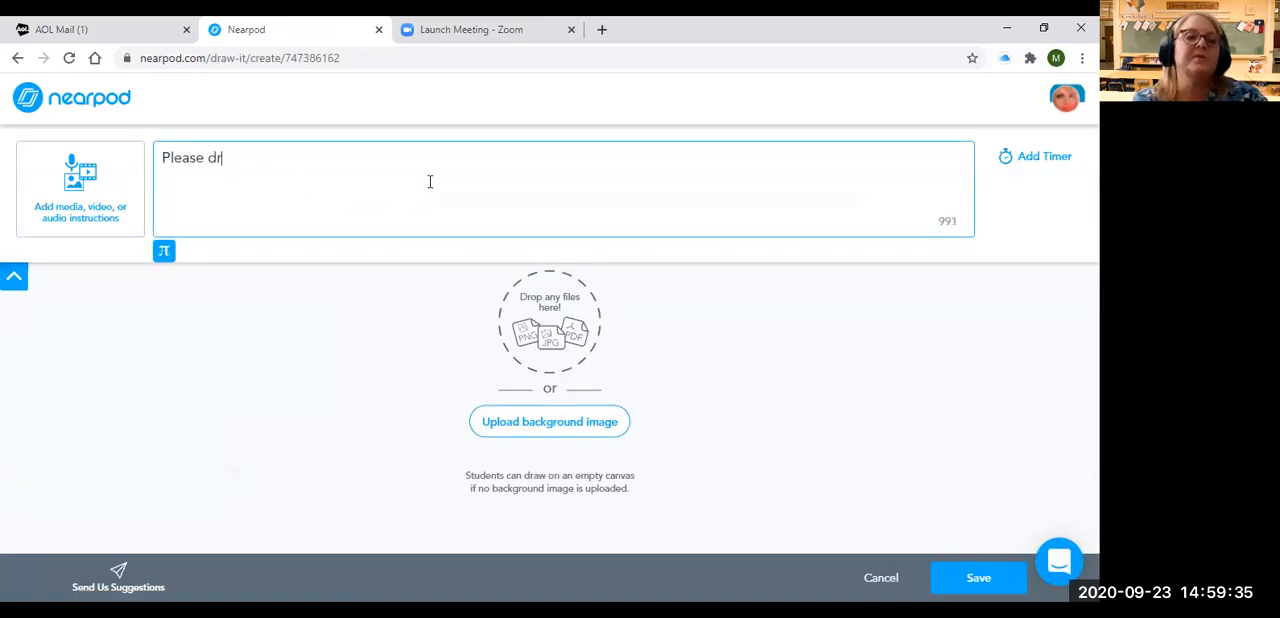
pyautogui.write('aw a picture o')
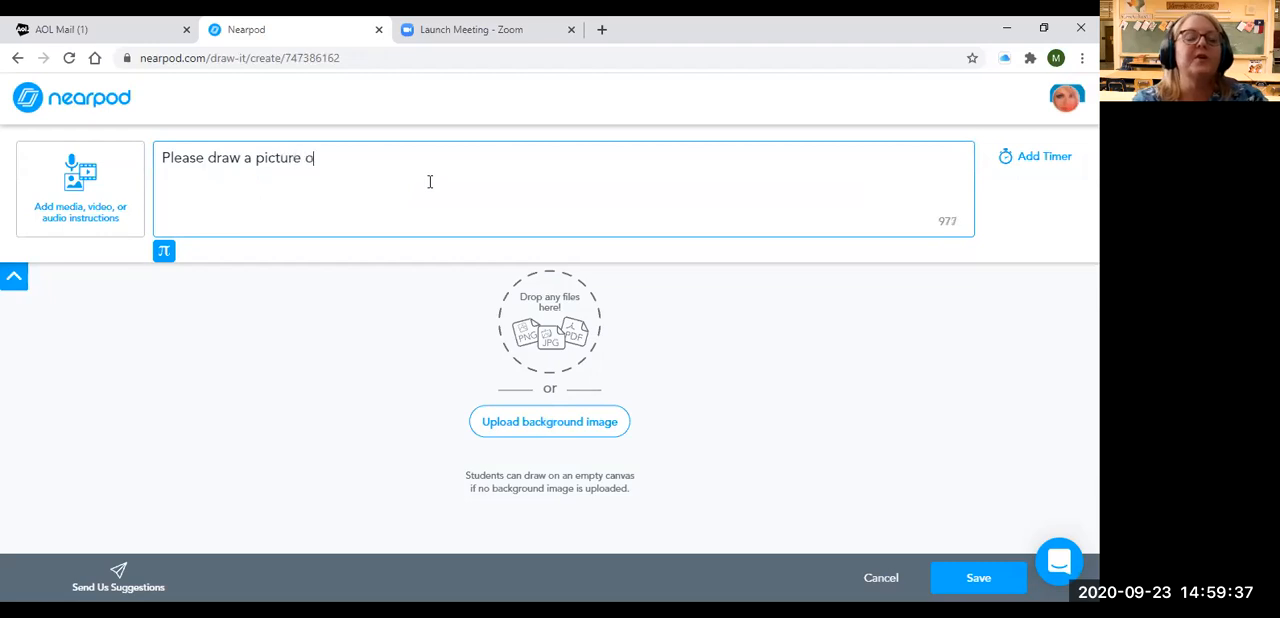
pyautogui.write('f how you are feelin')
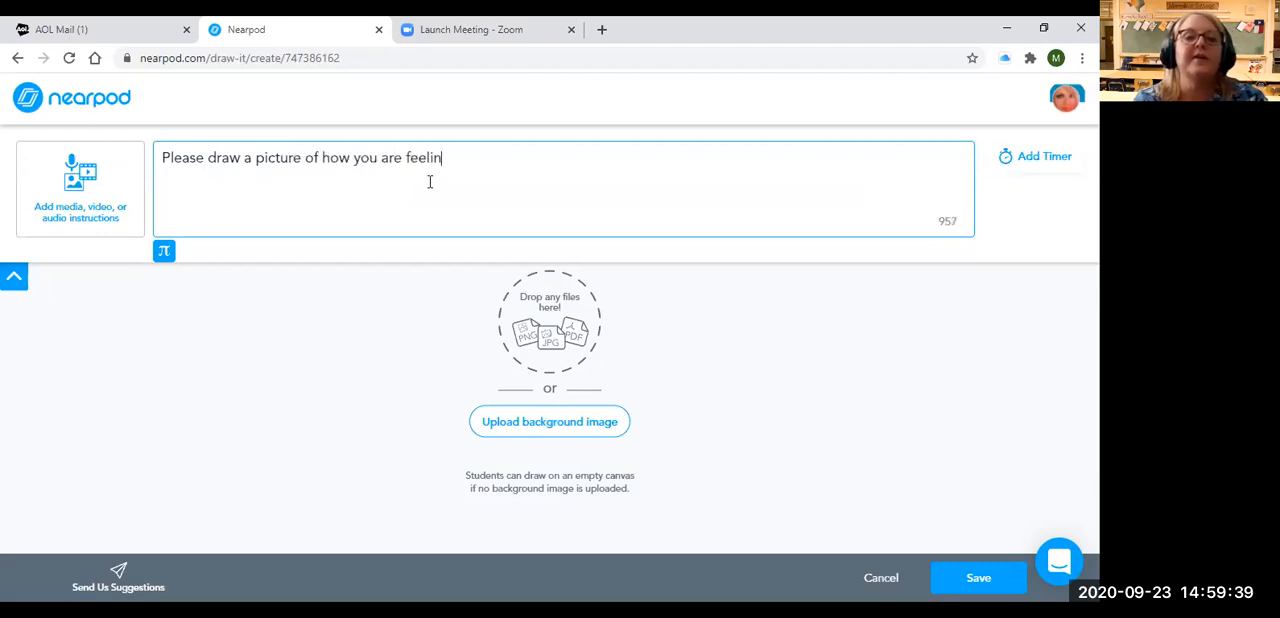
pyautogui.write('g today....')
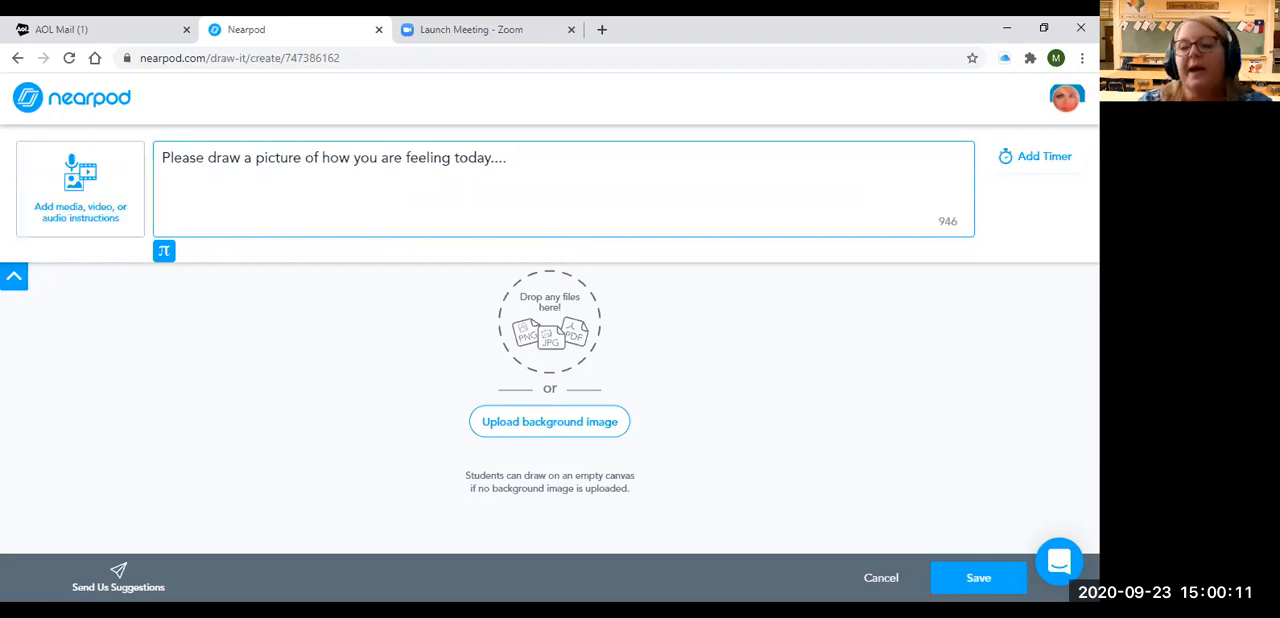
pyautogui.click(979, 582)
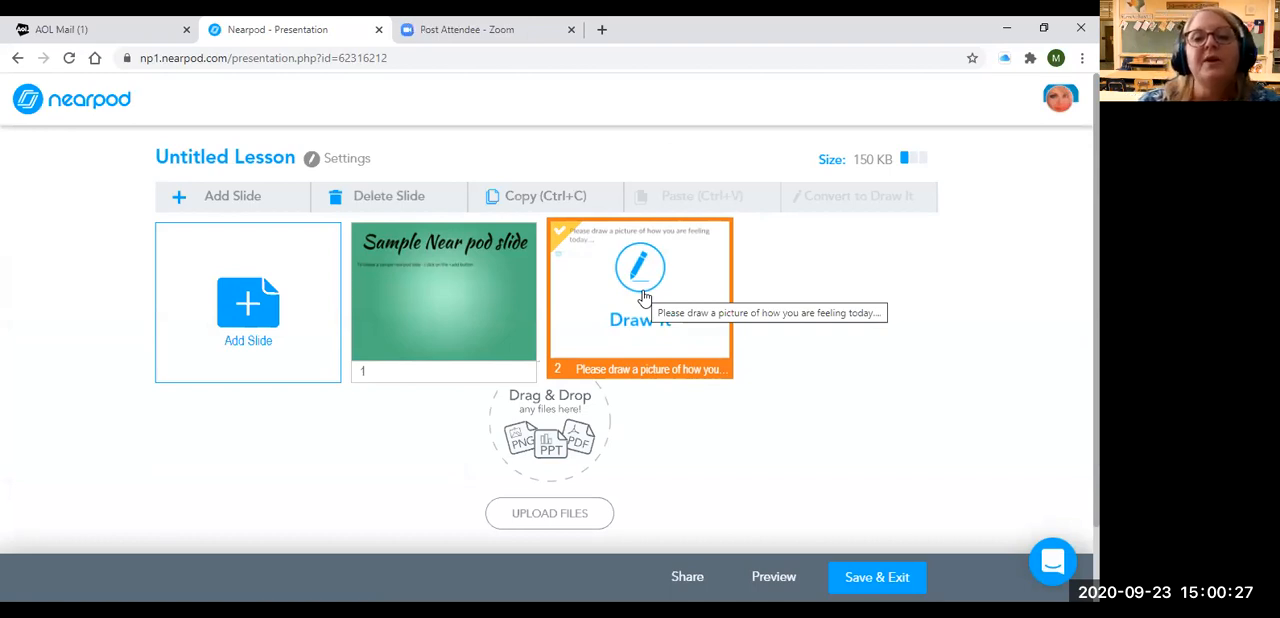
# Browse the VR Field Trip destinations and add the Mars Panorama - Curiosity rover trip as the third slide
pyautogui.click(792, 299)
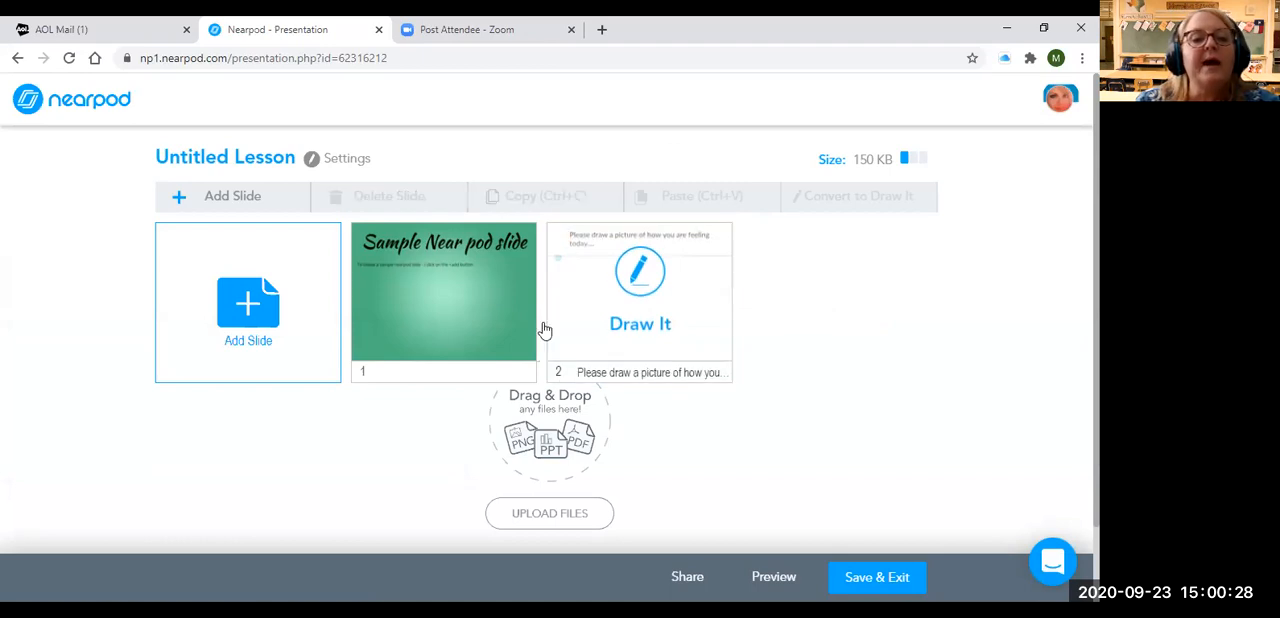
pyautogui.click(238, 326)
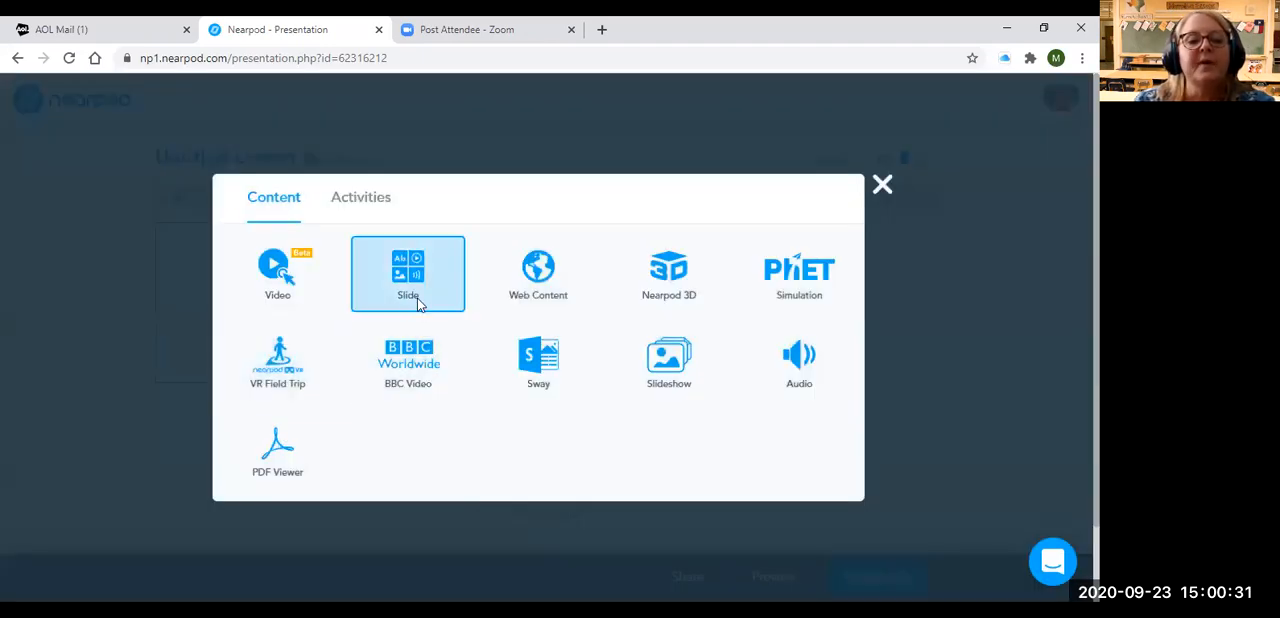
pyautogui.click(290, 372)
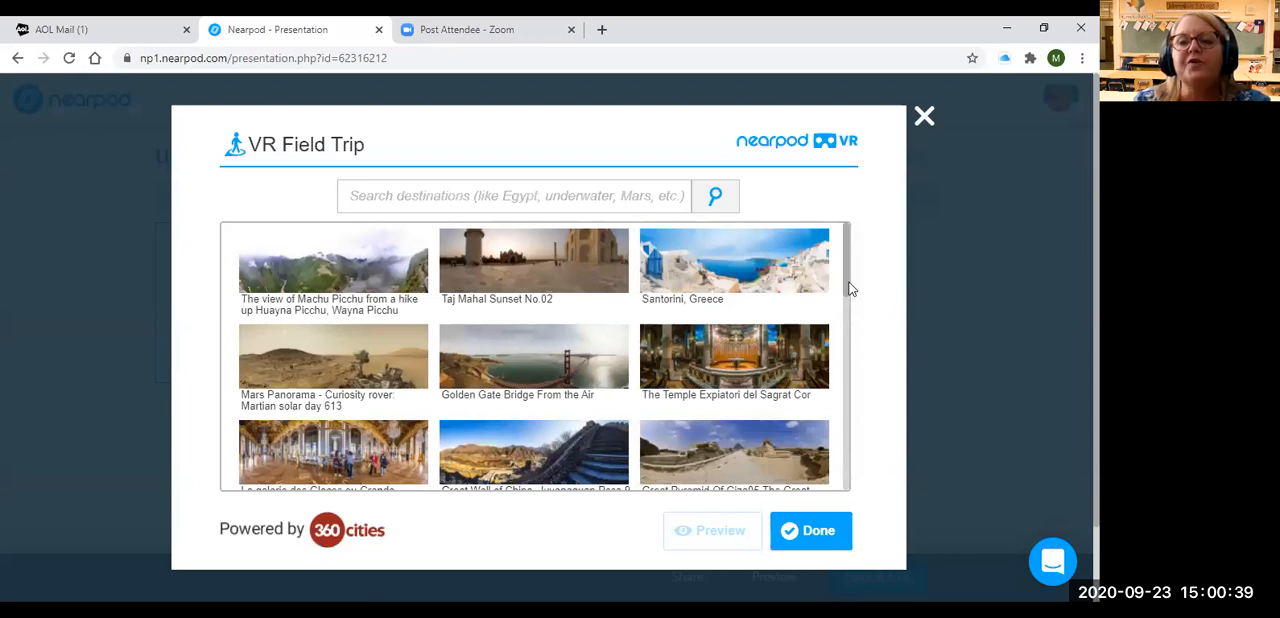
pyautogui.moveTo(847, 282); pyautogui.dragTo(852, 494)
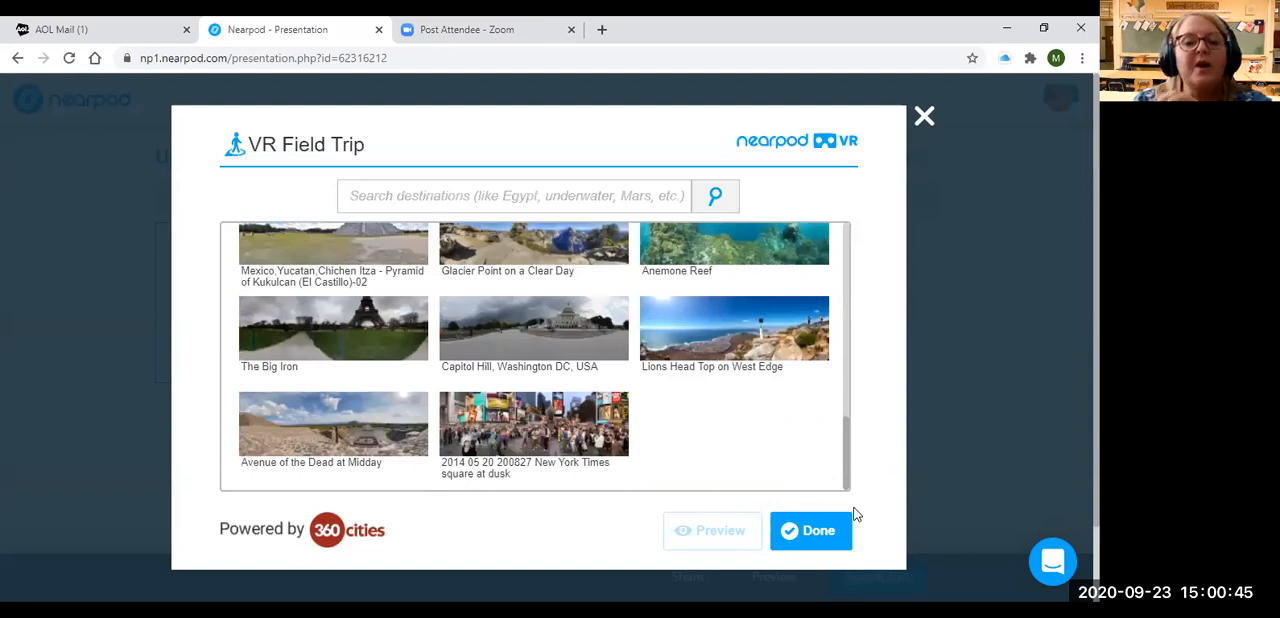
pyautogui.moveTo(847, 475); pyautogui.dragTo(844, 248)
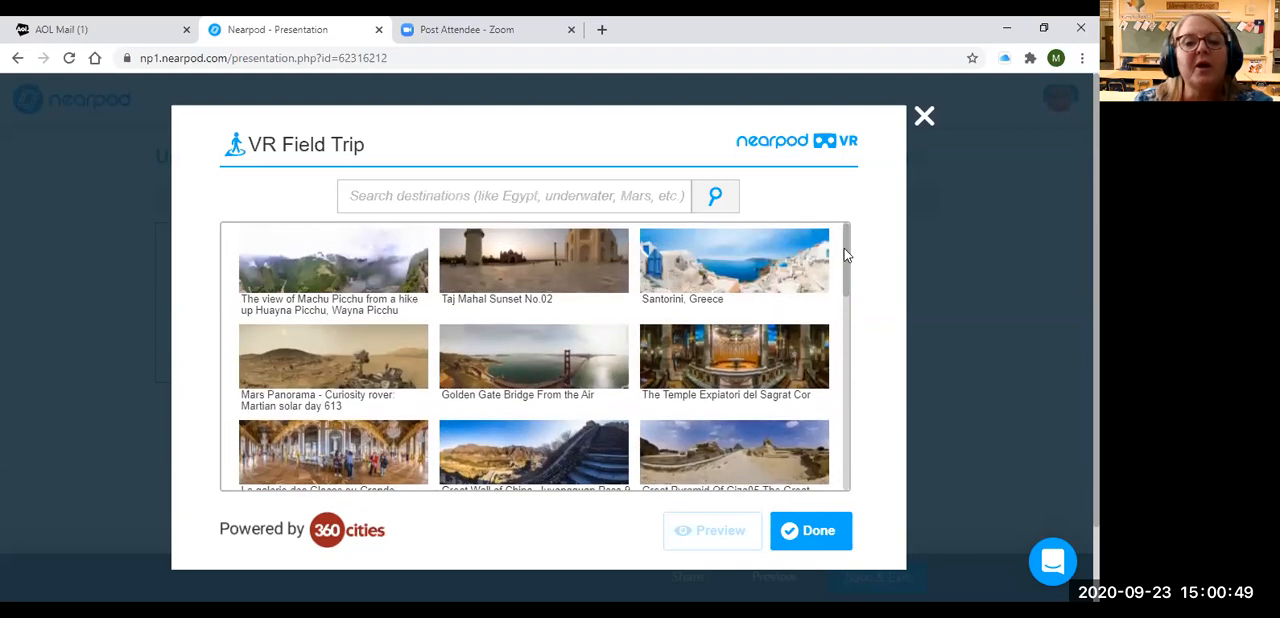
pyautogui.click(310, 376)
pyautogui.click(784, 535)
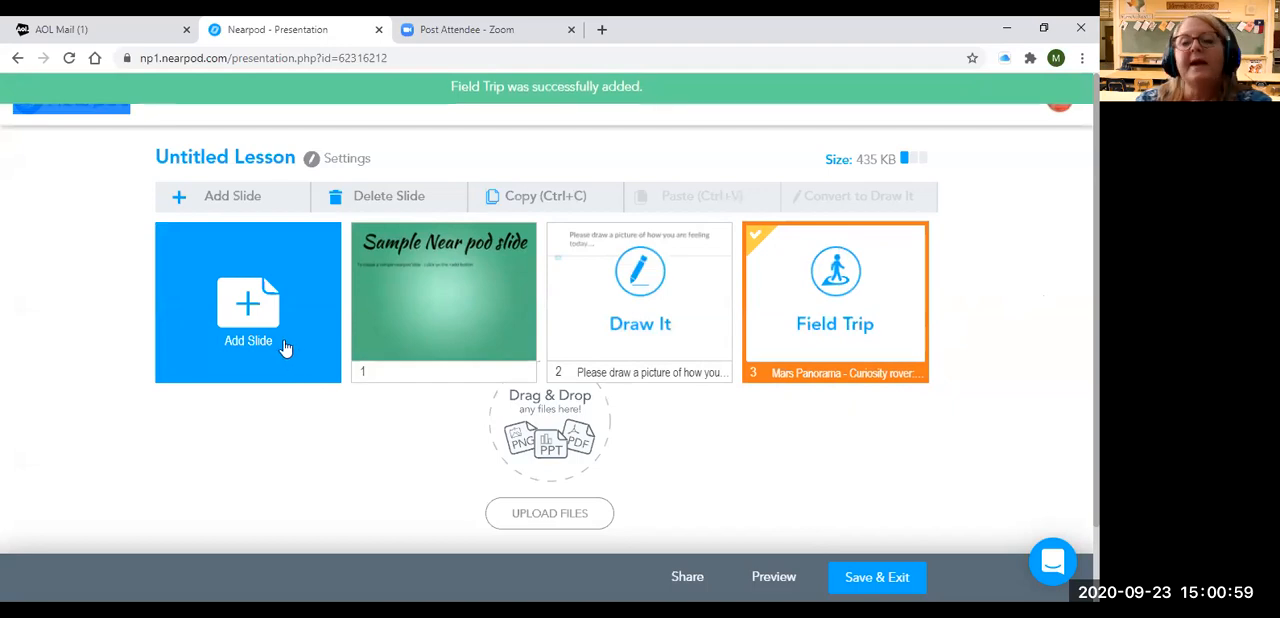
# Add an Open-Ended Question "What do you think will happen with space travel now that private industry is funding it?" with student audio recordings enabled, and save it
pyautogui.click(288, 346)
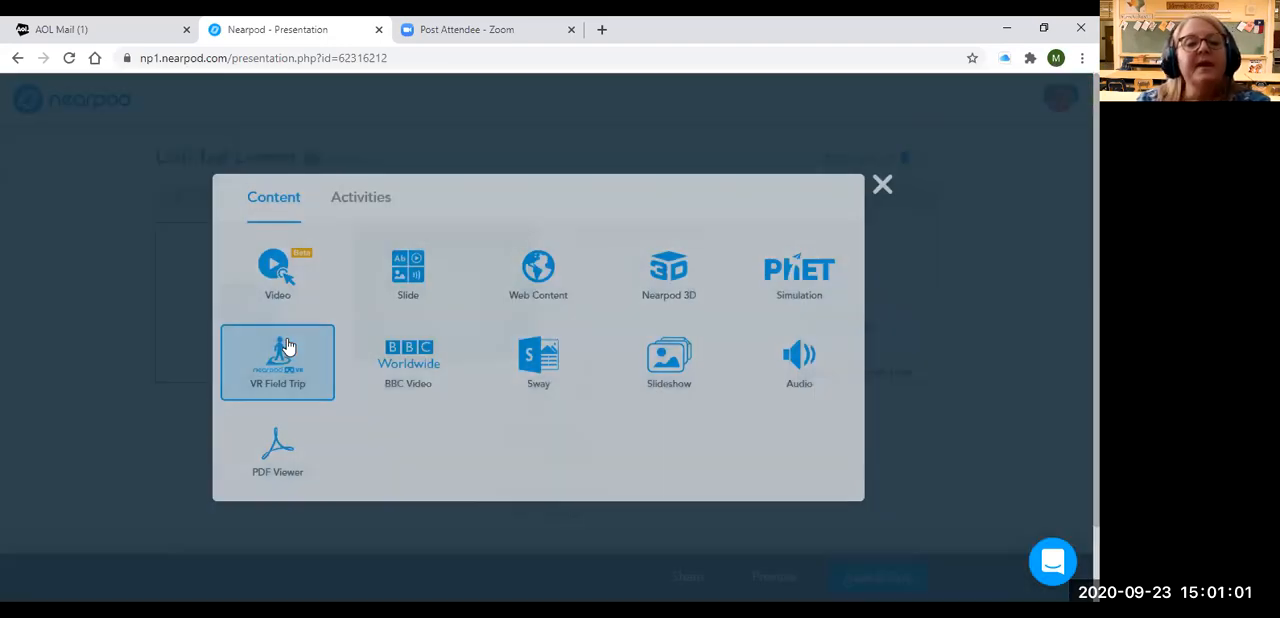
pyautogui.click(352, 203)
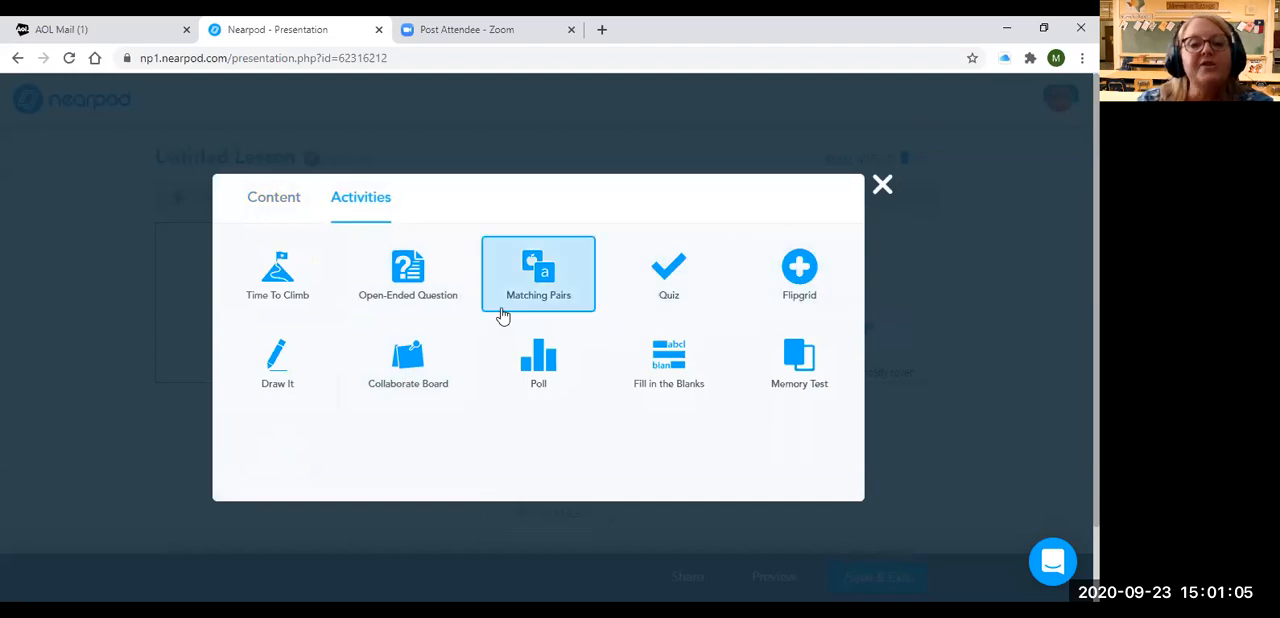
pyautogui.click(538, 370)
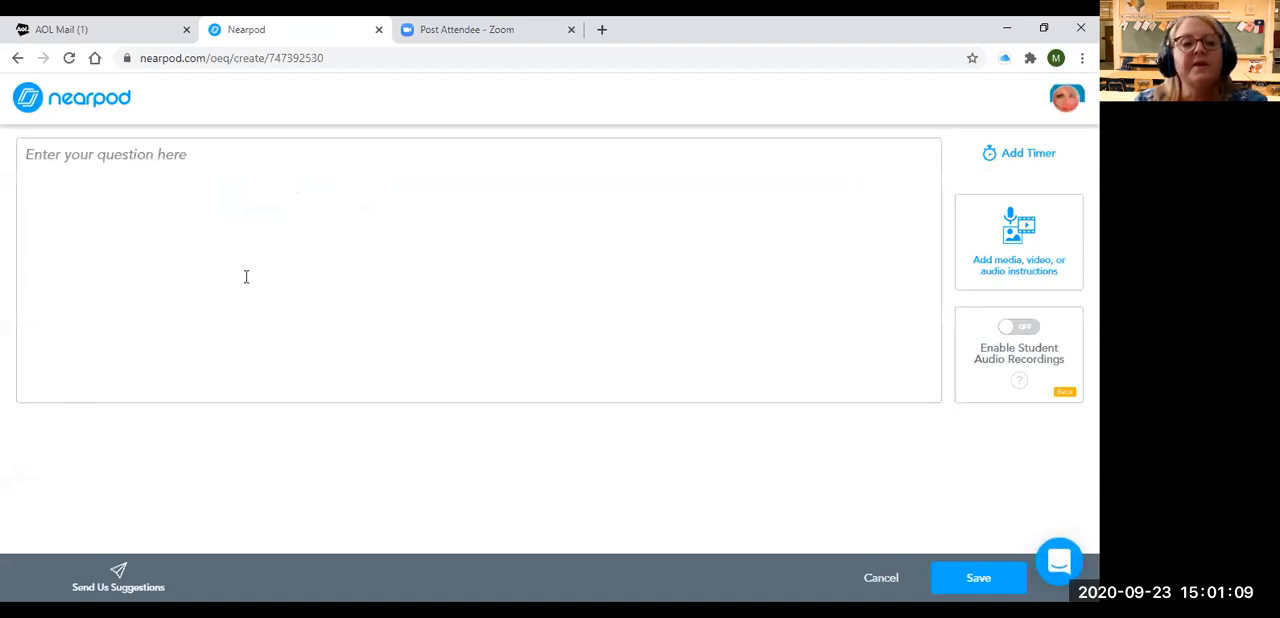
pyautogui.click(177, 157)
pyautogui.write('What do you think will happ')
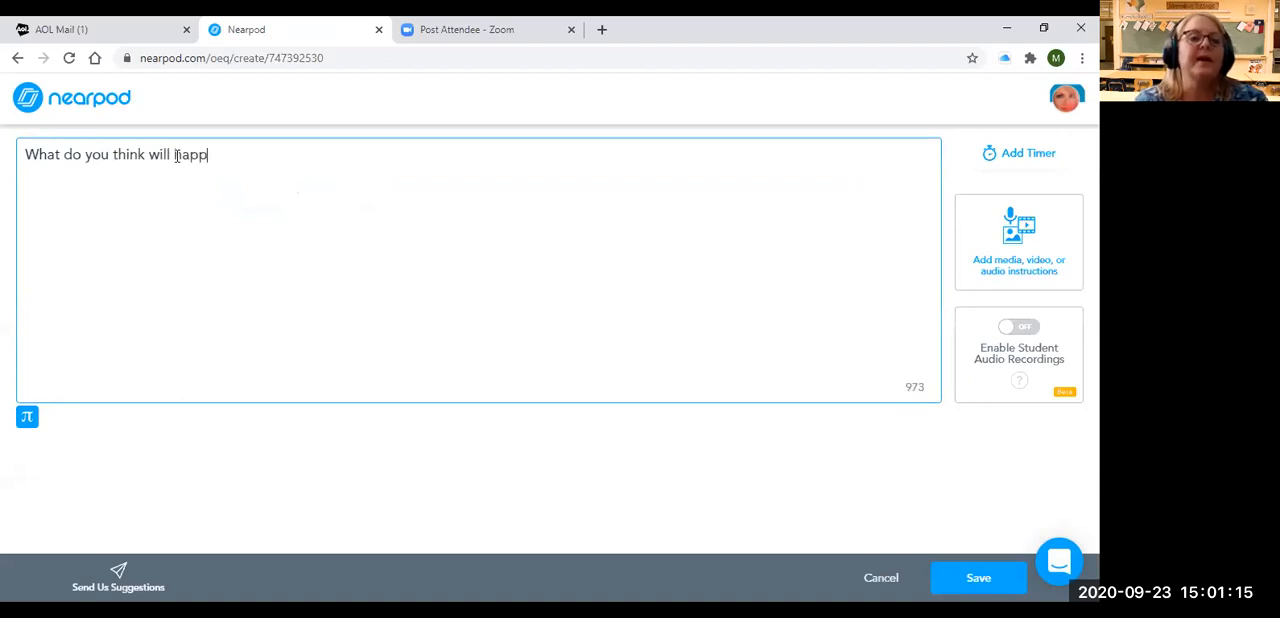
pyautogui.write('en with sp')
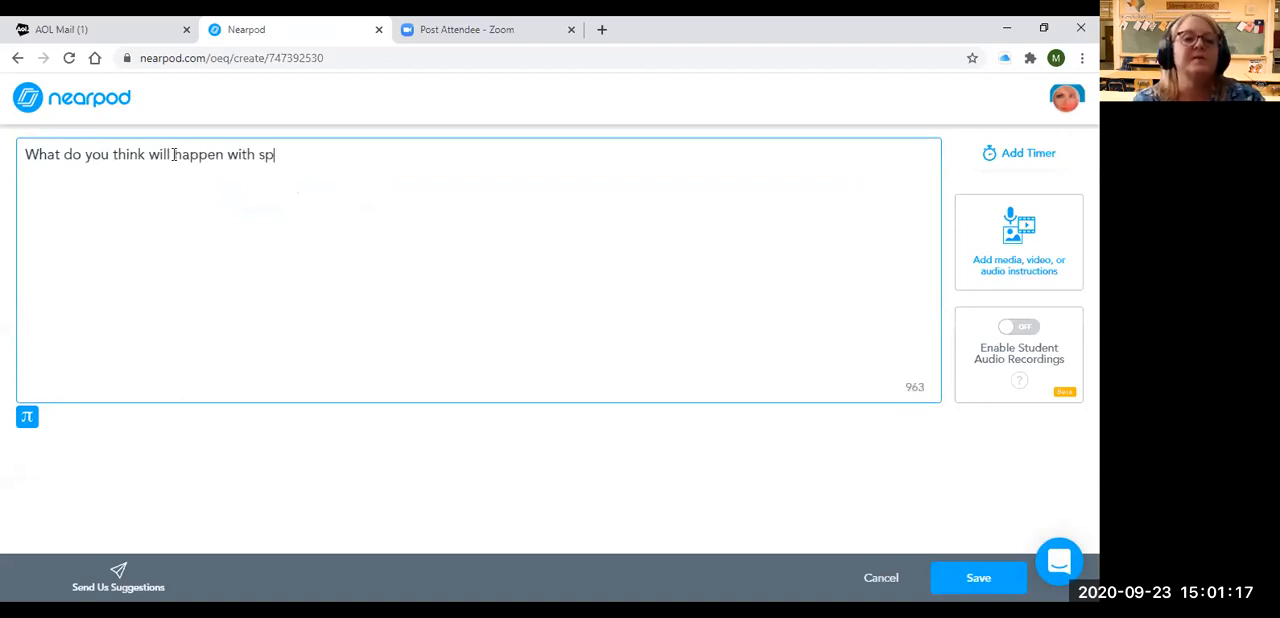
pyautogui.write('ace travel now that private i')
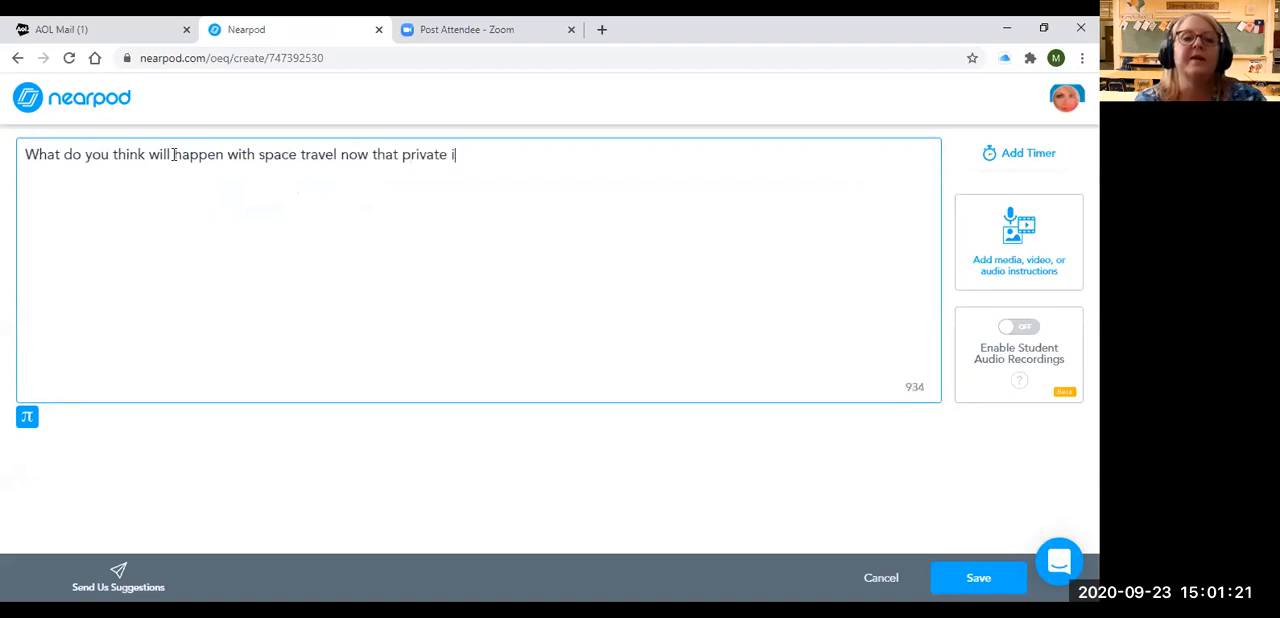
pyautogui.write('ndustry is funding it?')
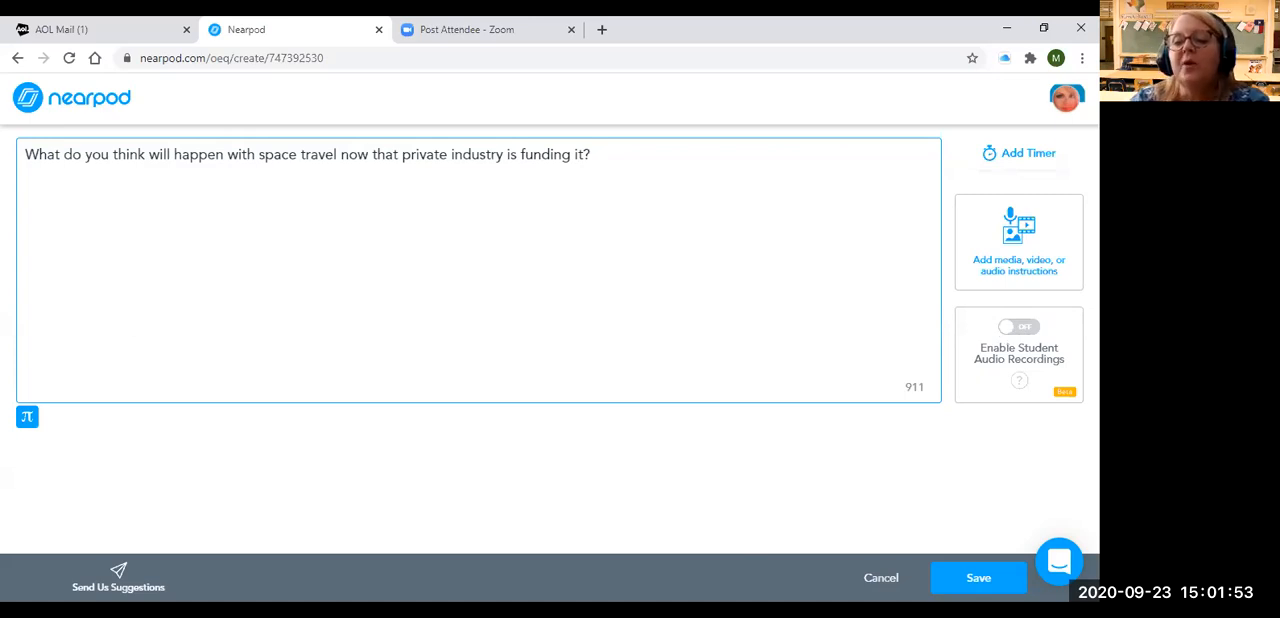
pyautogui.click(1020, 326)
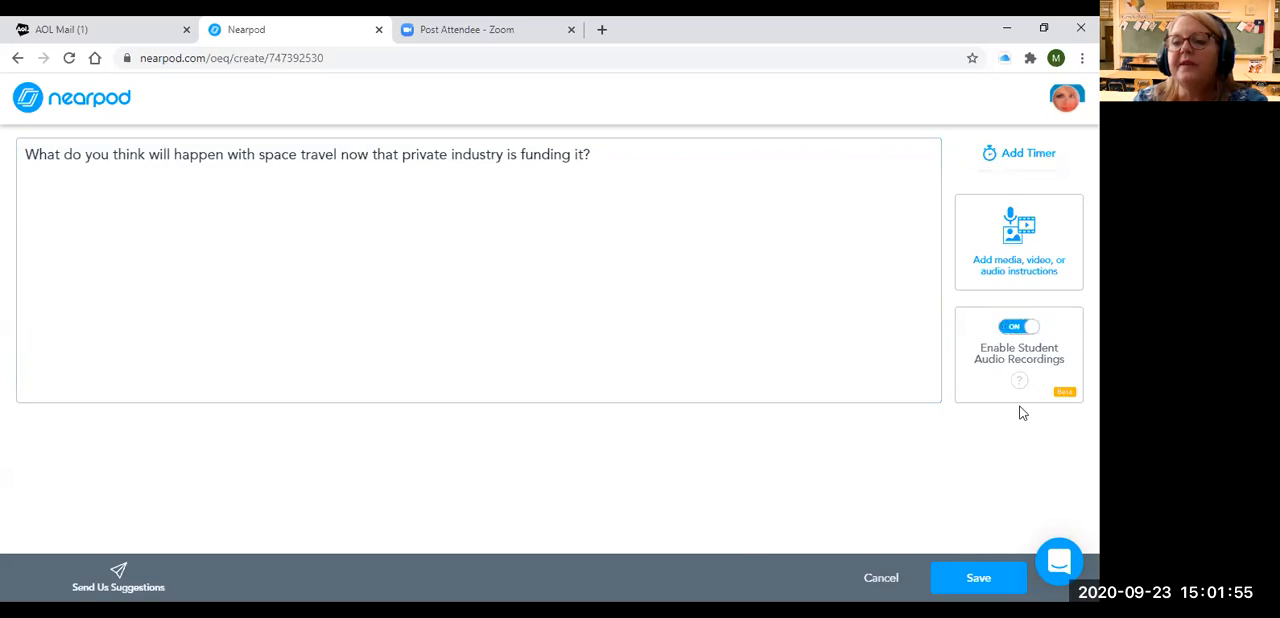
pyautogui.click(991, 578)
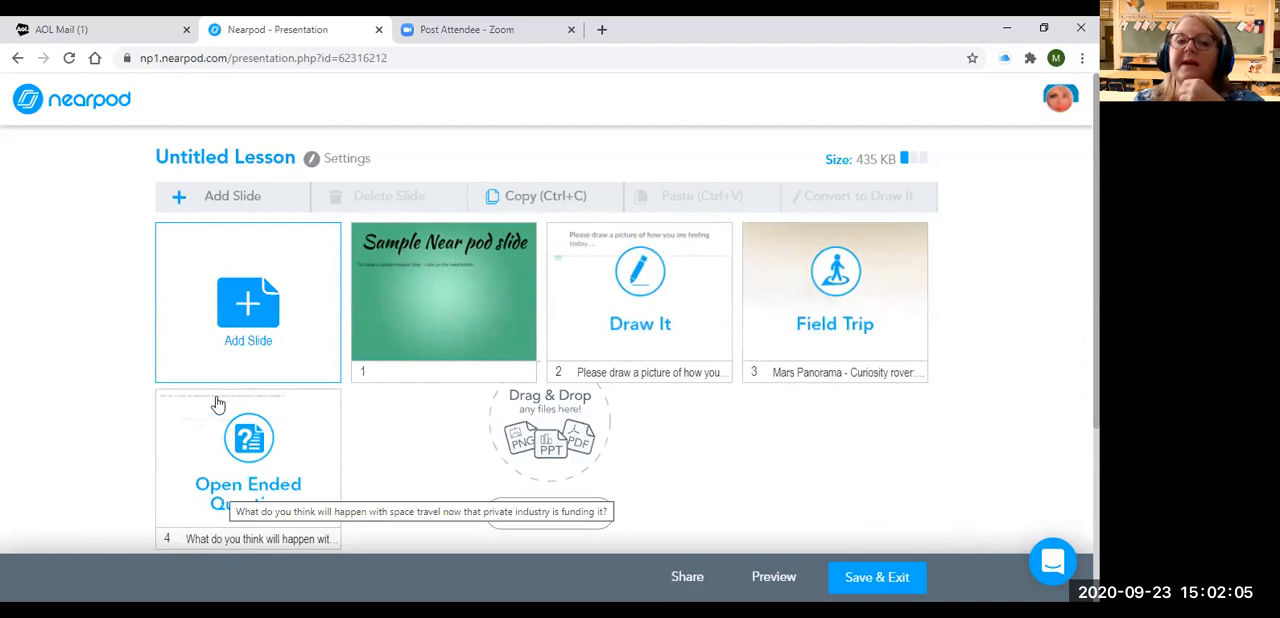
# Add a Slideshow after the open-ended question, using a file from Google Drive
pyautogui.click(236, 340)
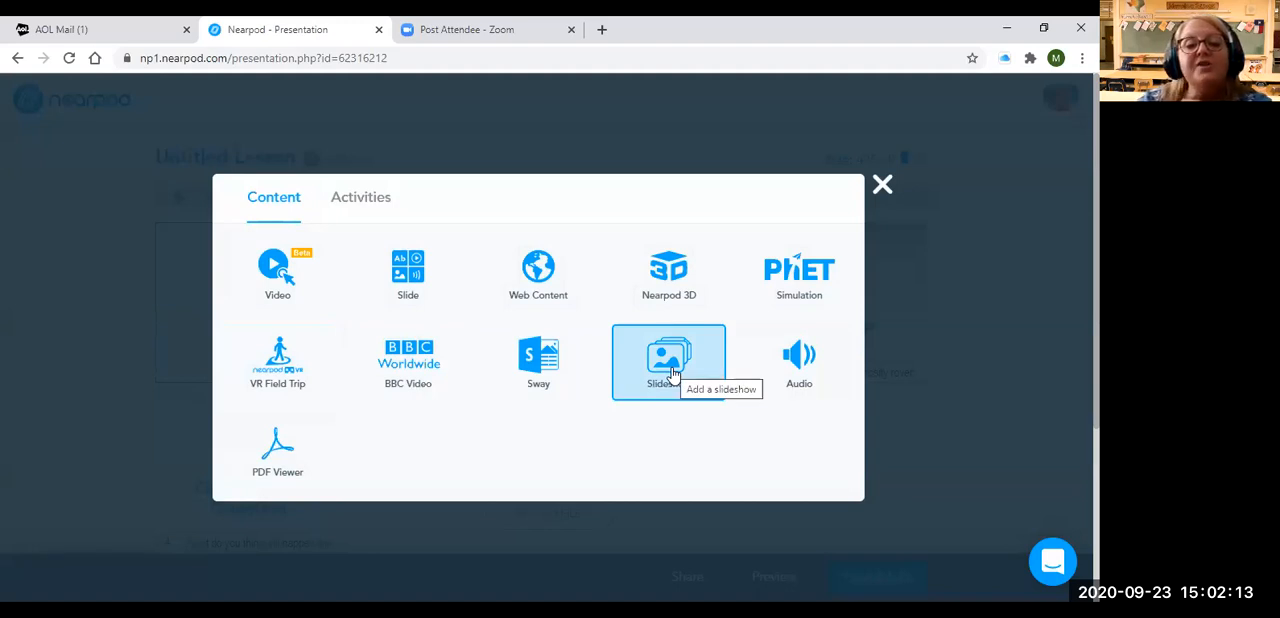
pyautogui.click(672, 374)
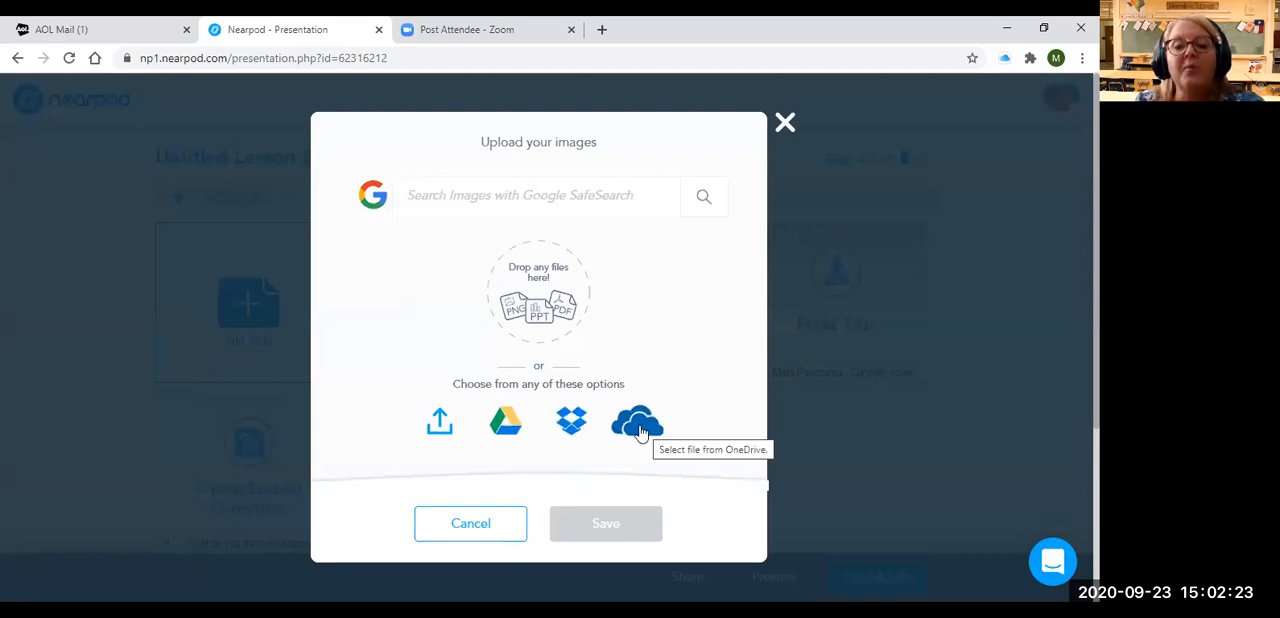
pyautogui.click(508, 430)
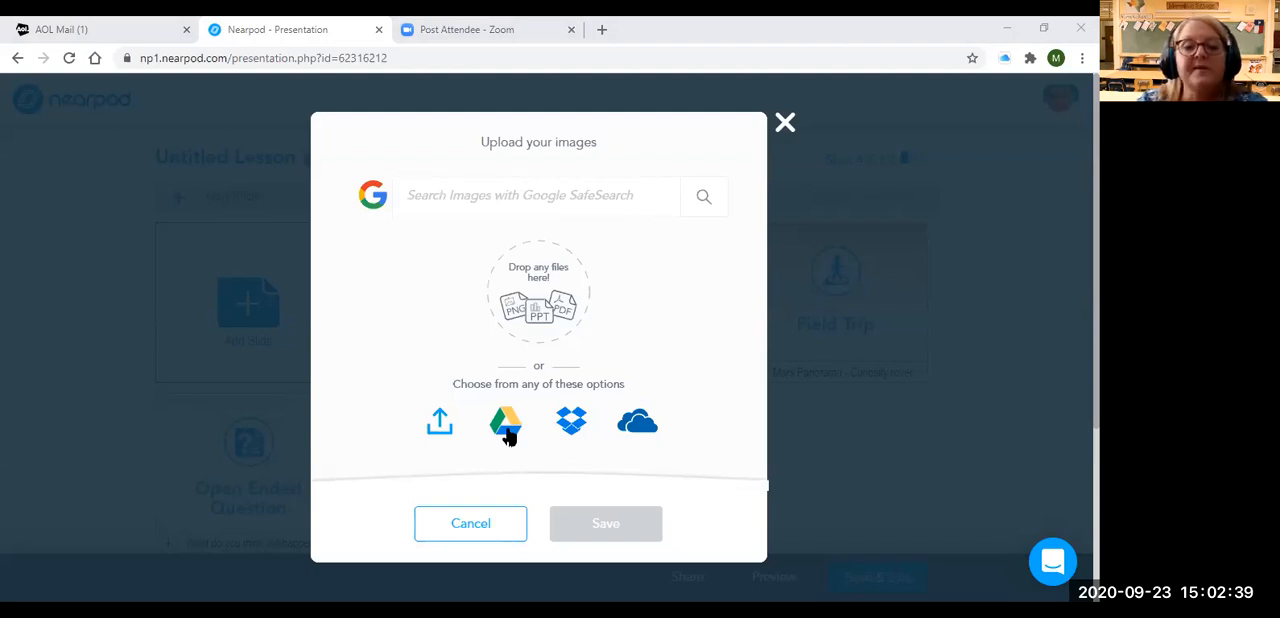
pyautogui.click(507, 428)
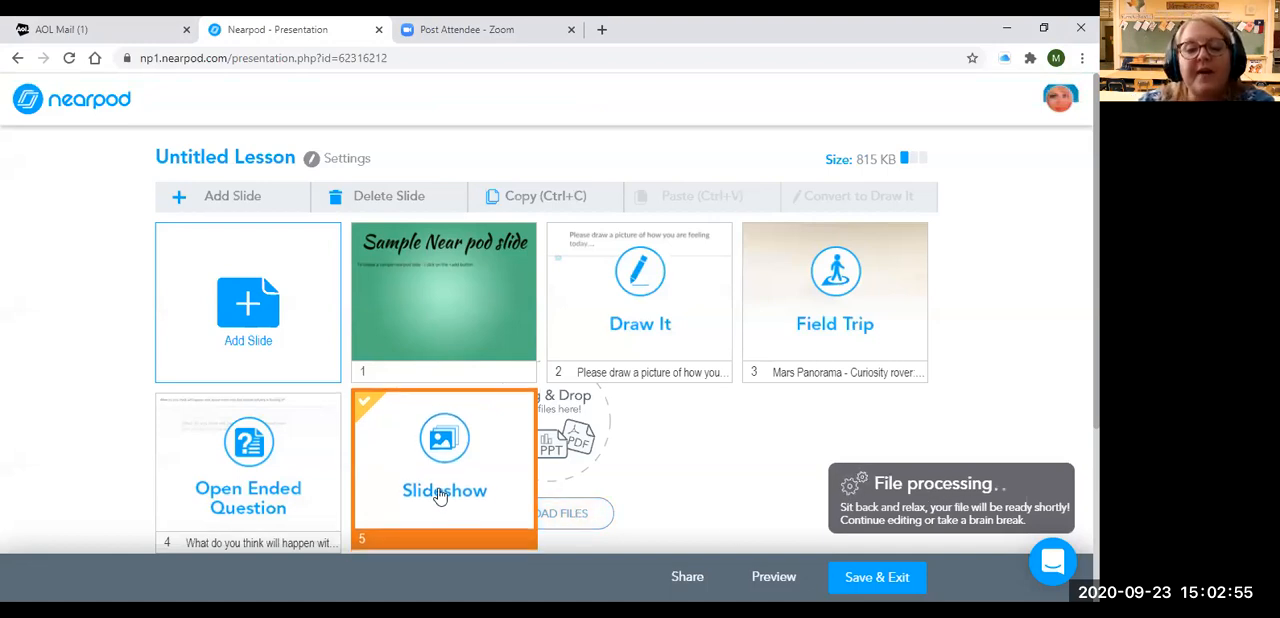
# Add a Collaborate Board activity with the topic "Let's talk about addition"
pyautogui.click(270, 205)
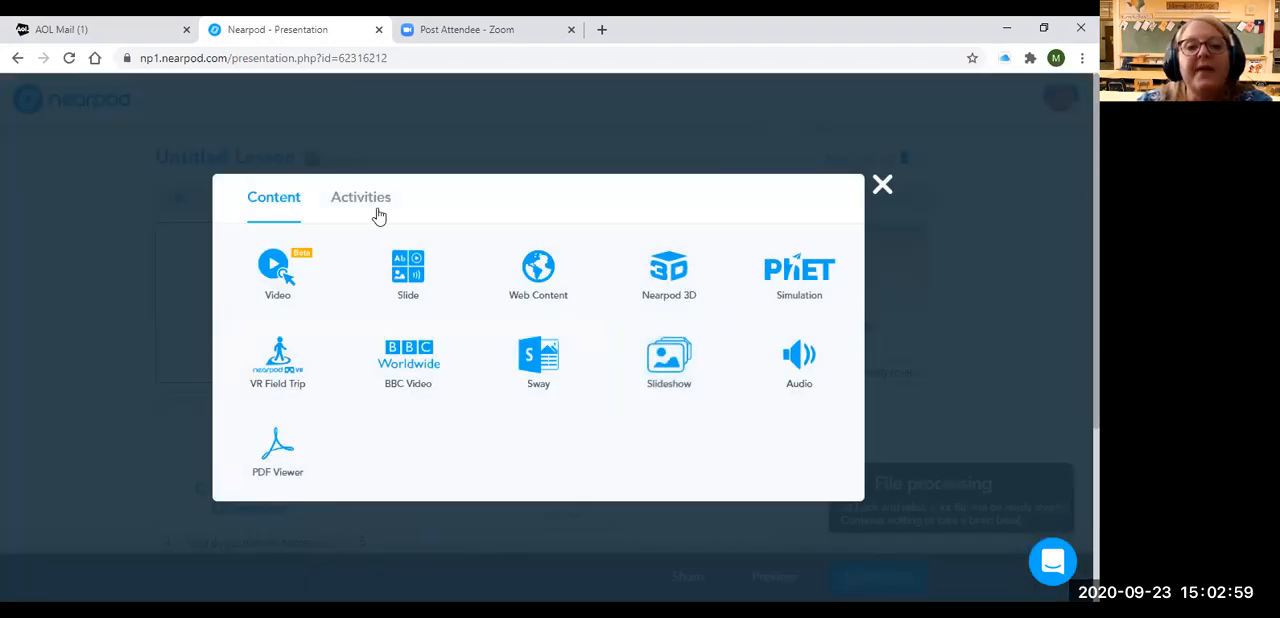
pyautogui.click(378, 214)
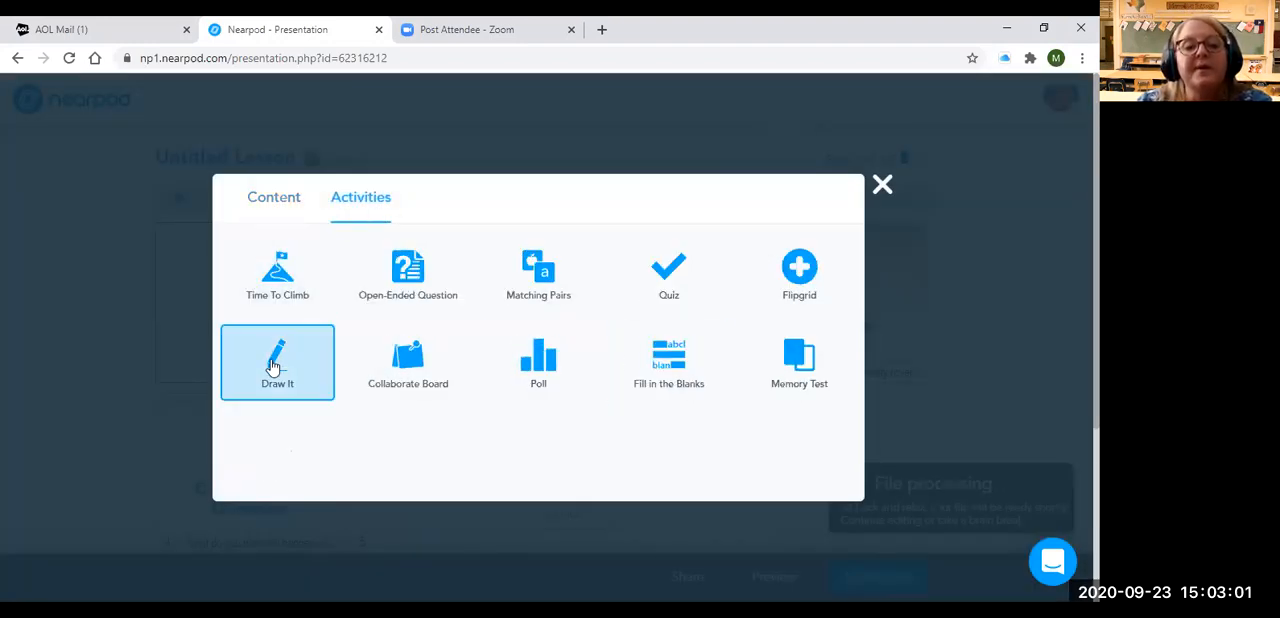
pyautogui.click(408, 366)
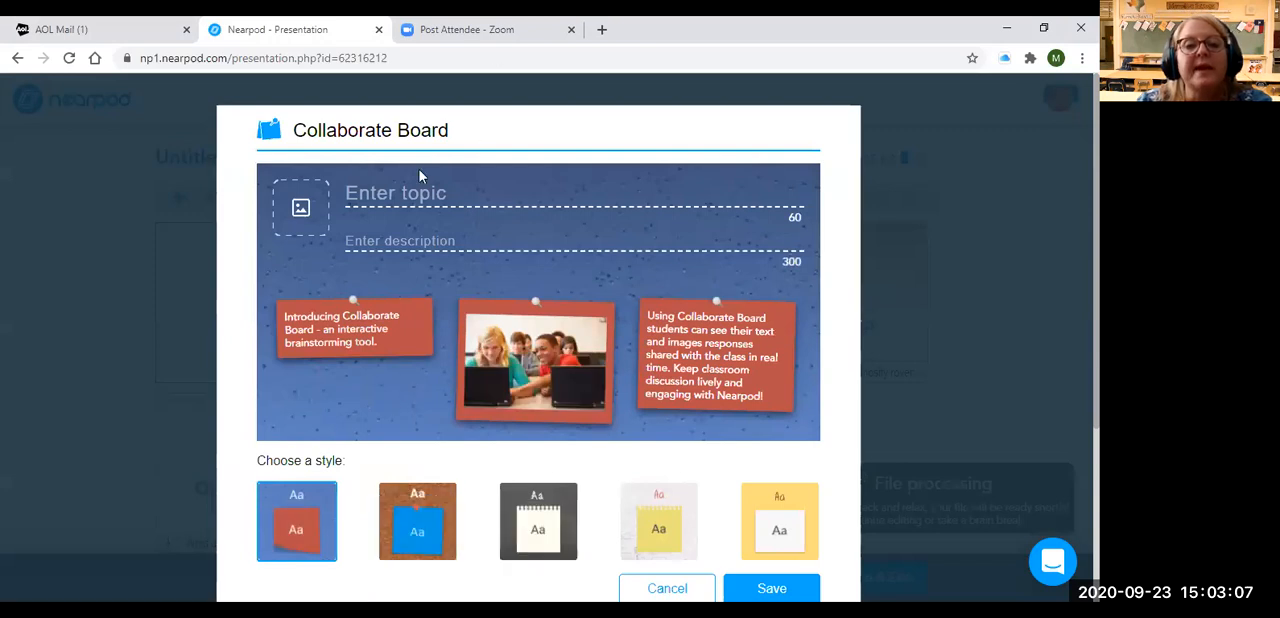
pyautogui.write("Let's talk about addition")
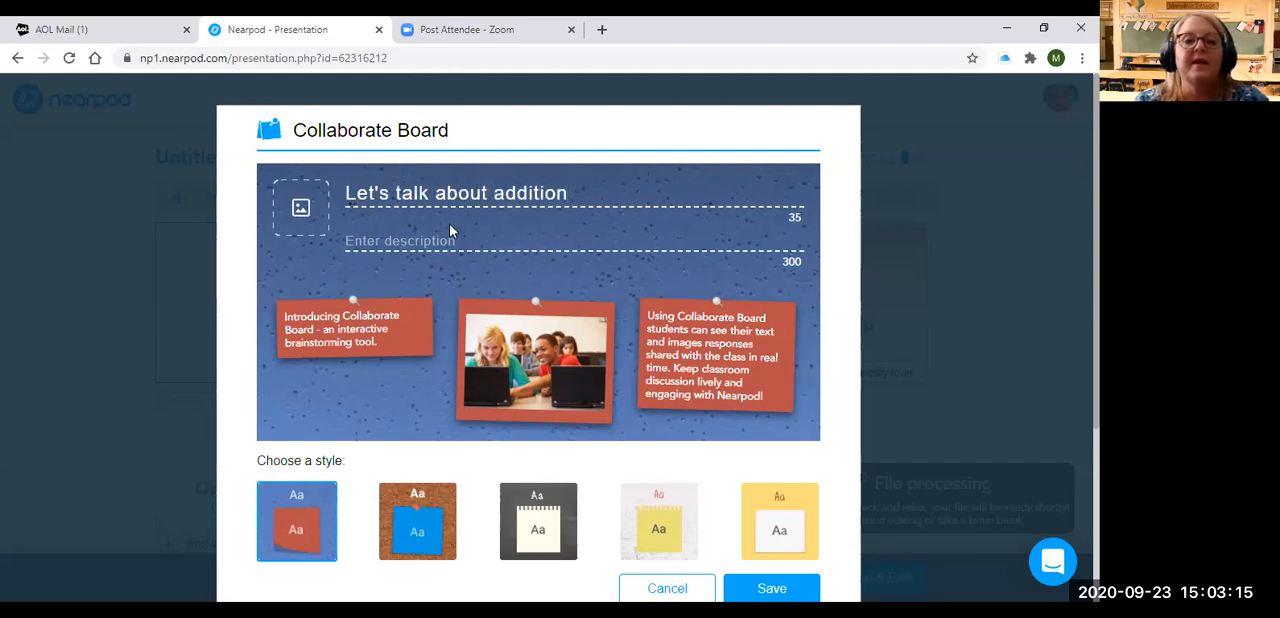
# Enter the board description "What do you think of using addition to solve 5 apples, 4 pears, 3 banans ?"
pyautogui.click(434, 234)
pyautogui.write('What do you think ')
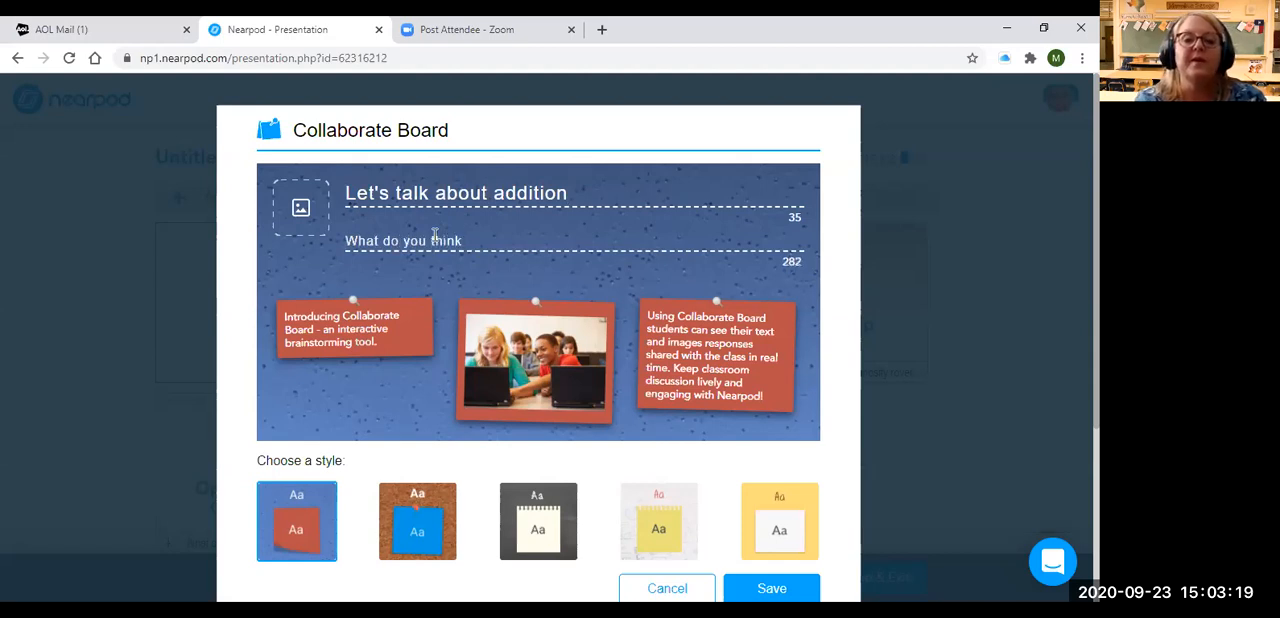
pyautogui.write('of using addition to')
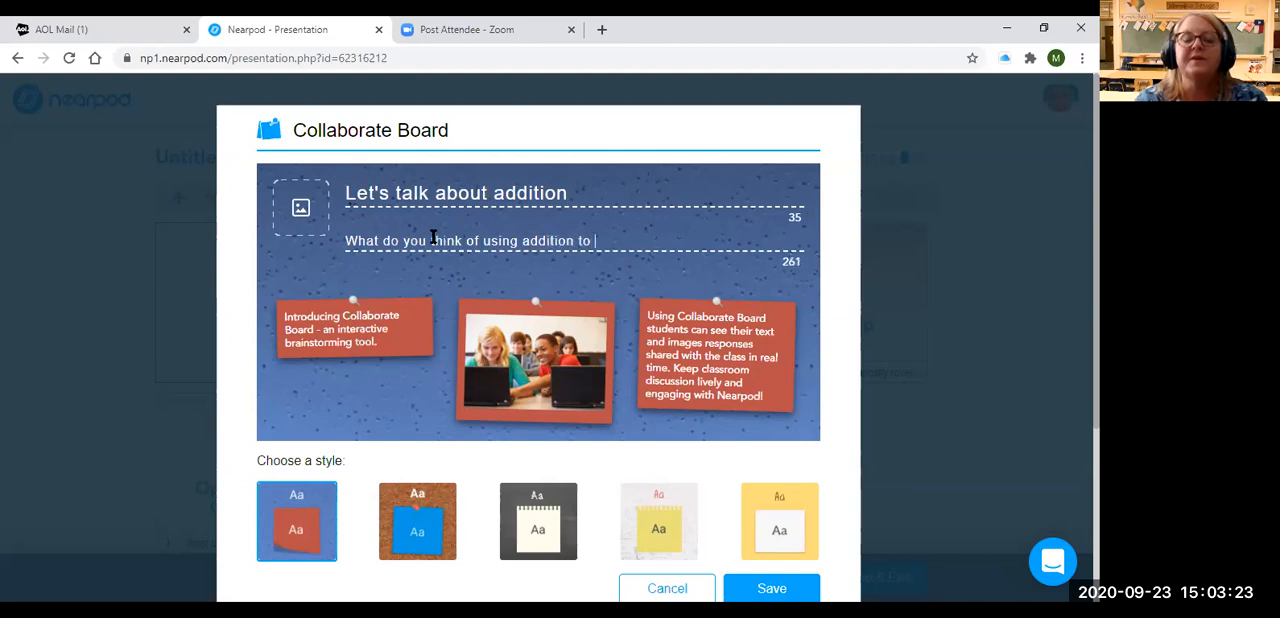
pyautogui.write(' solve 5')
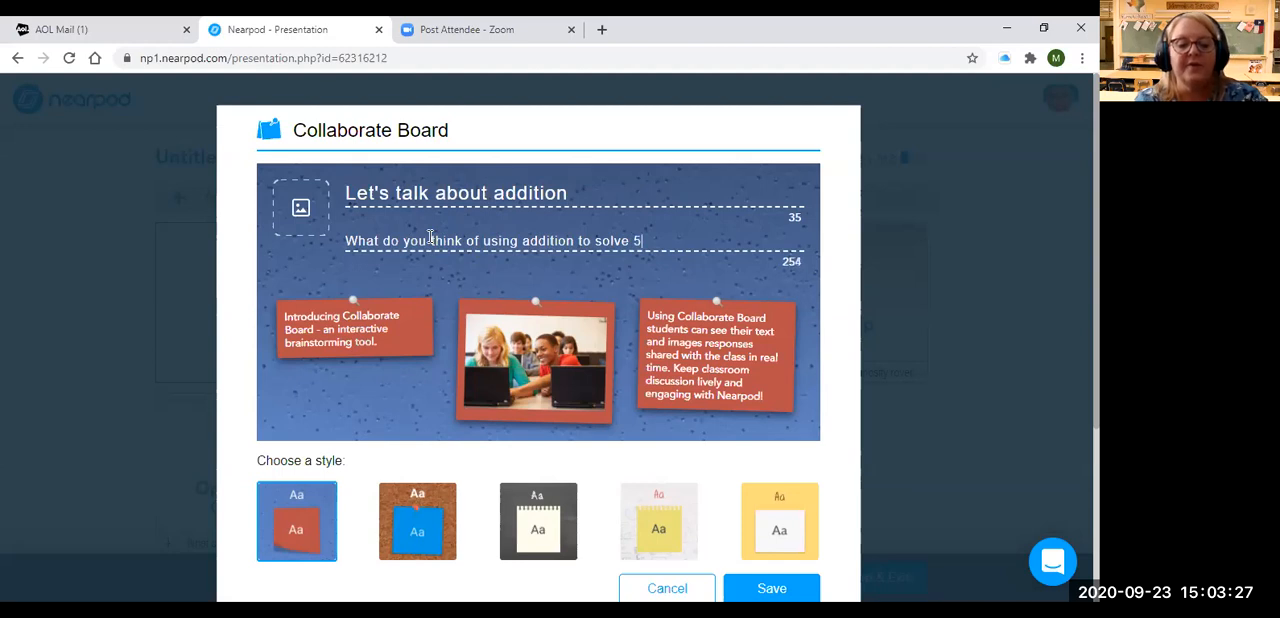
pyautogui.write(' apples, 4 pears,')
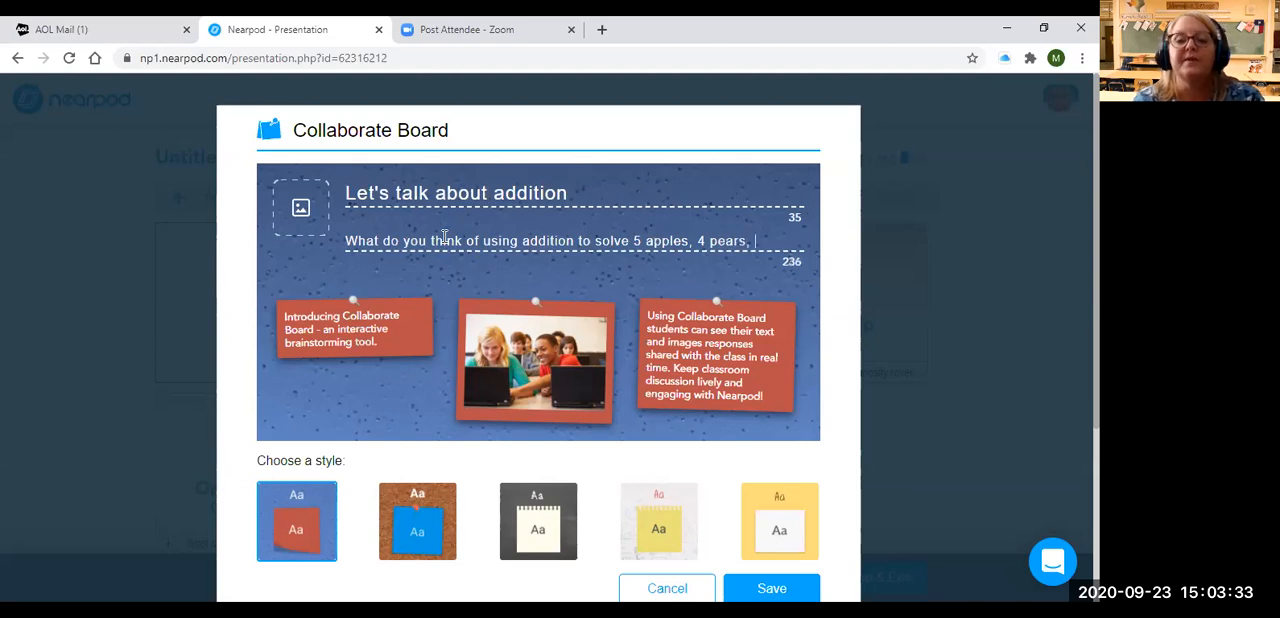
pyautogui.write('banandas')
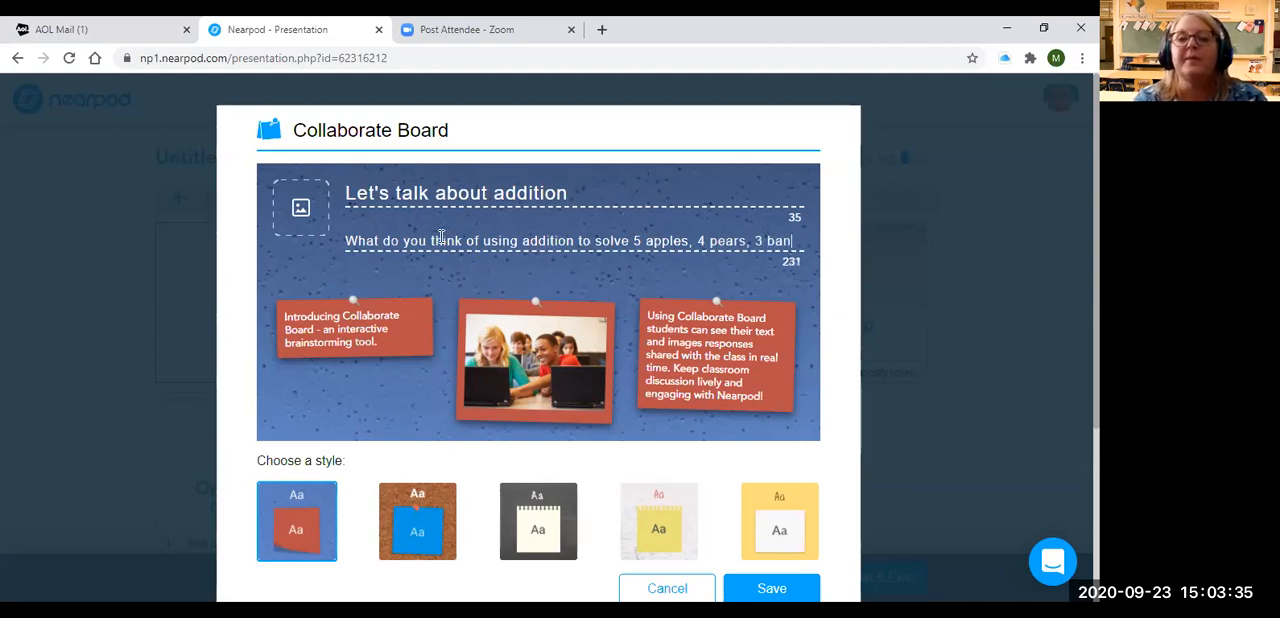
pyautogui.press('BackSpace')
pyautogui.press('BackSpace')
pyautogui.press('BackSpace')
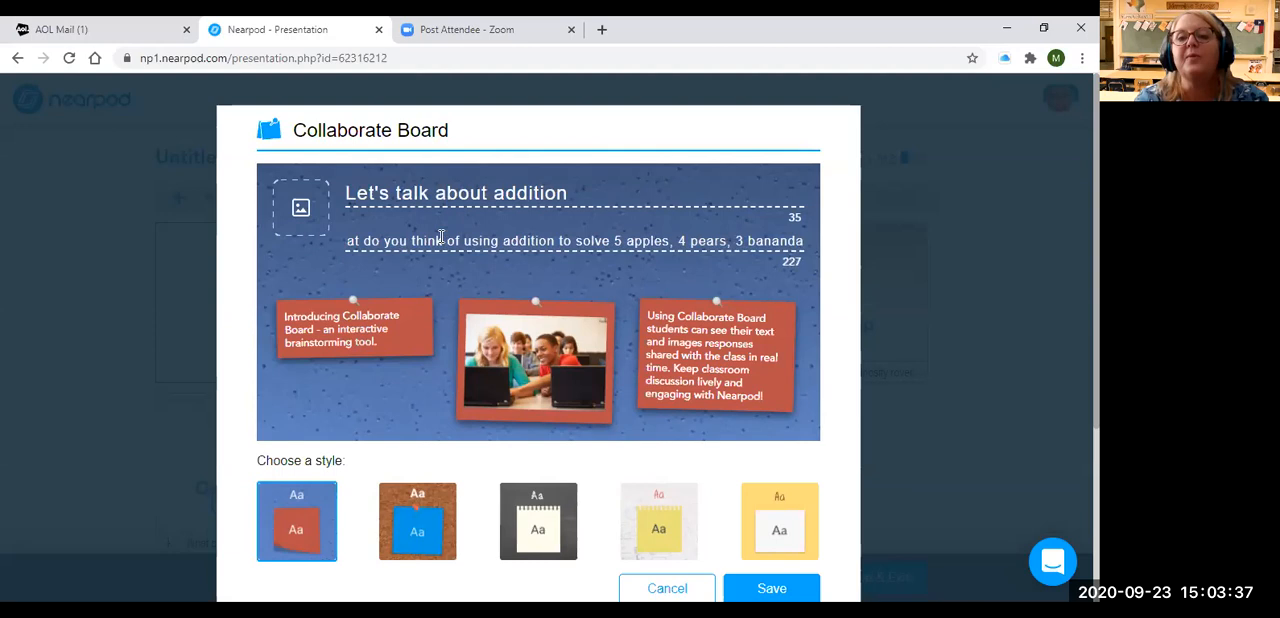
pyautogui.write('ans ?')
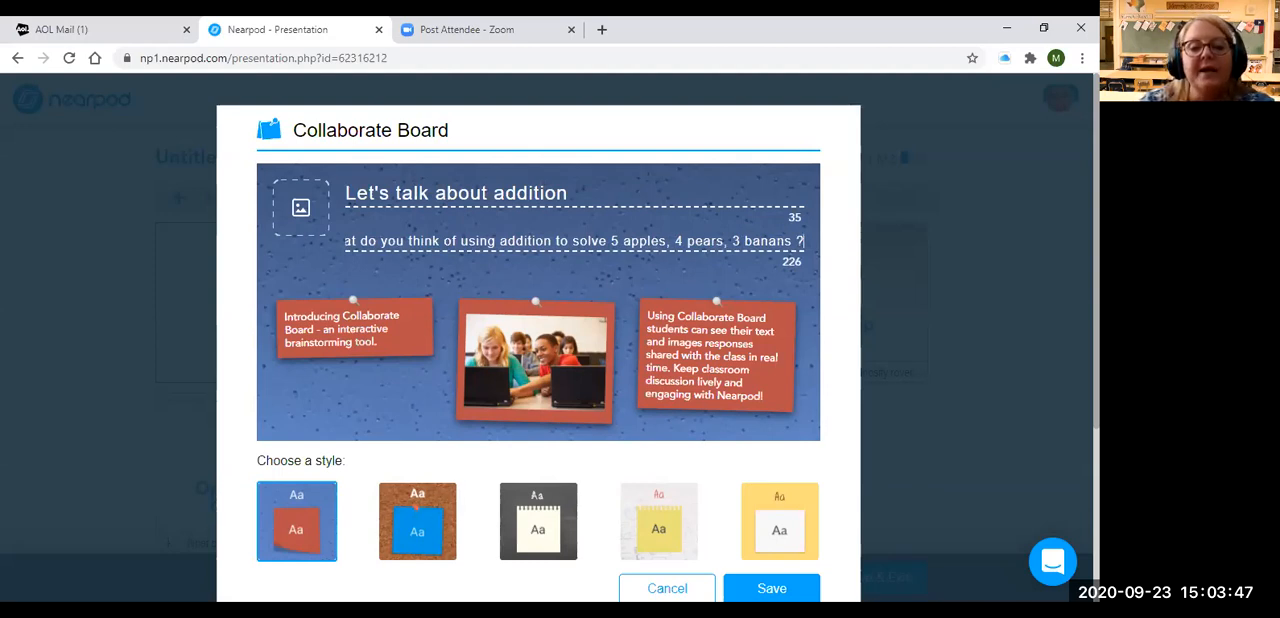
# Apply the dark chalkboard style with notepad-paper notes to the Collaborate Board and save it
pyautogui.click(543, 518)
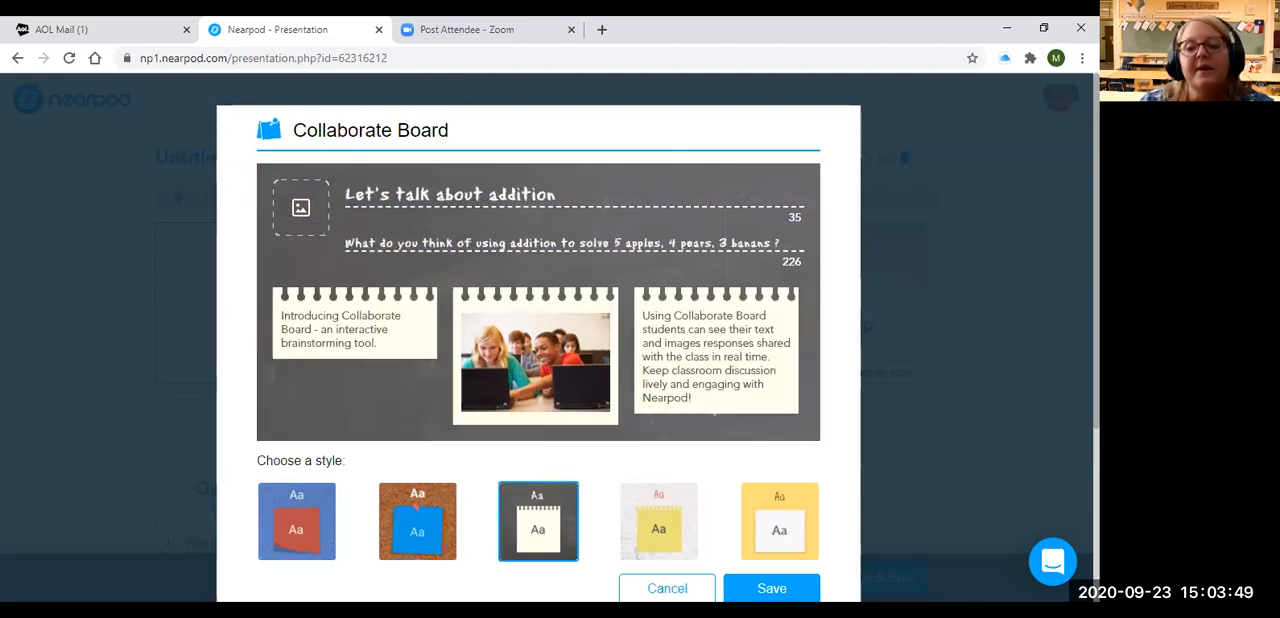
pyautogui.click(771, 589)
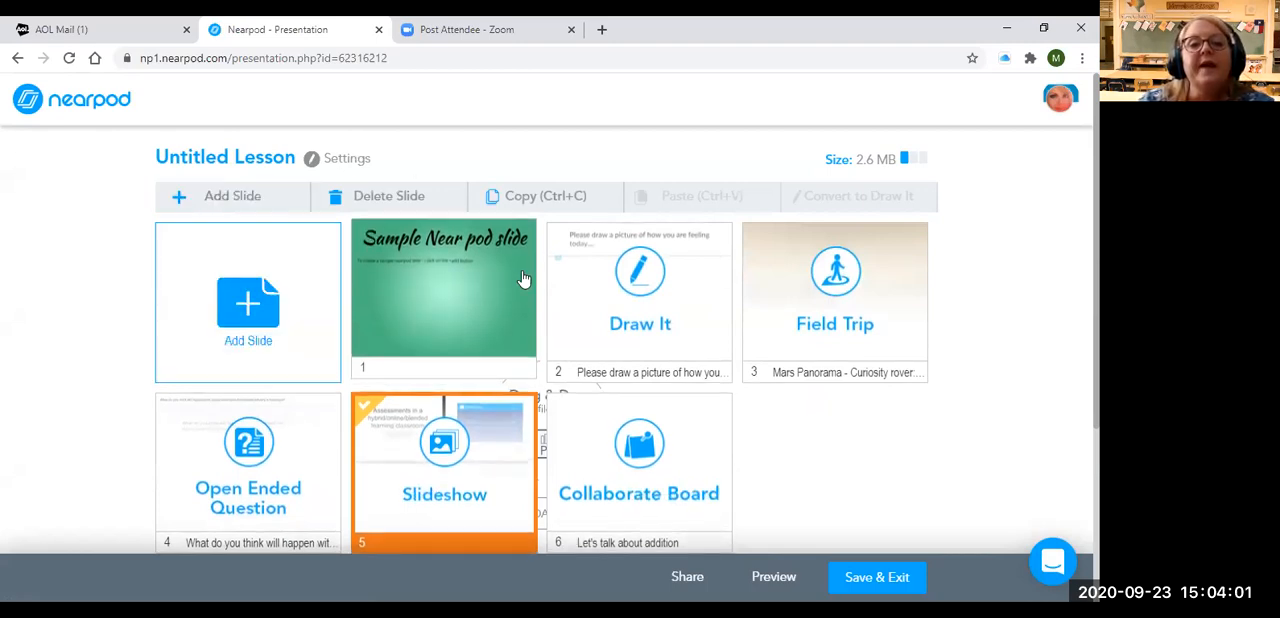
pyautogui.rightClick(737, 330)
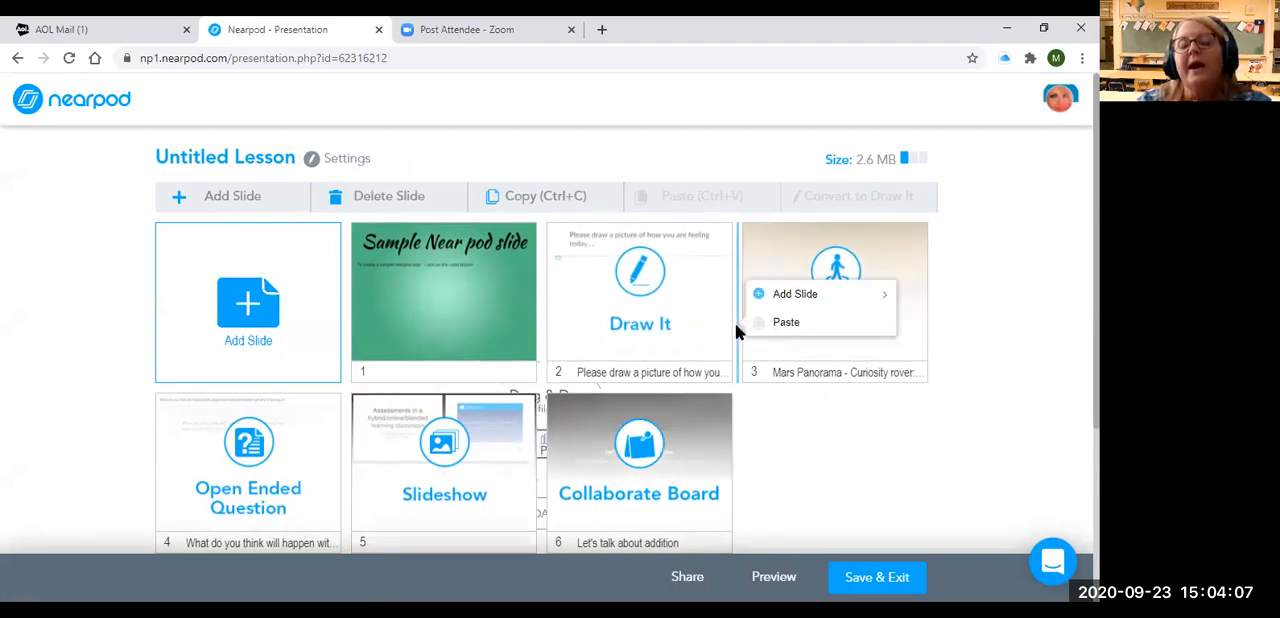
pyautogui.rightClick(538, 345)
pyautogui.moveTo(591, 316)
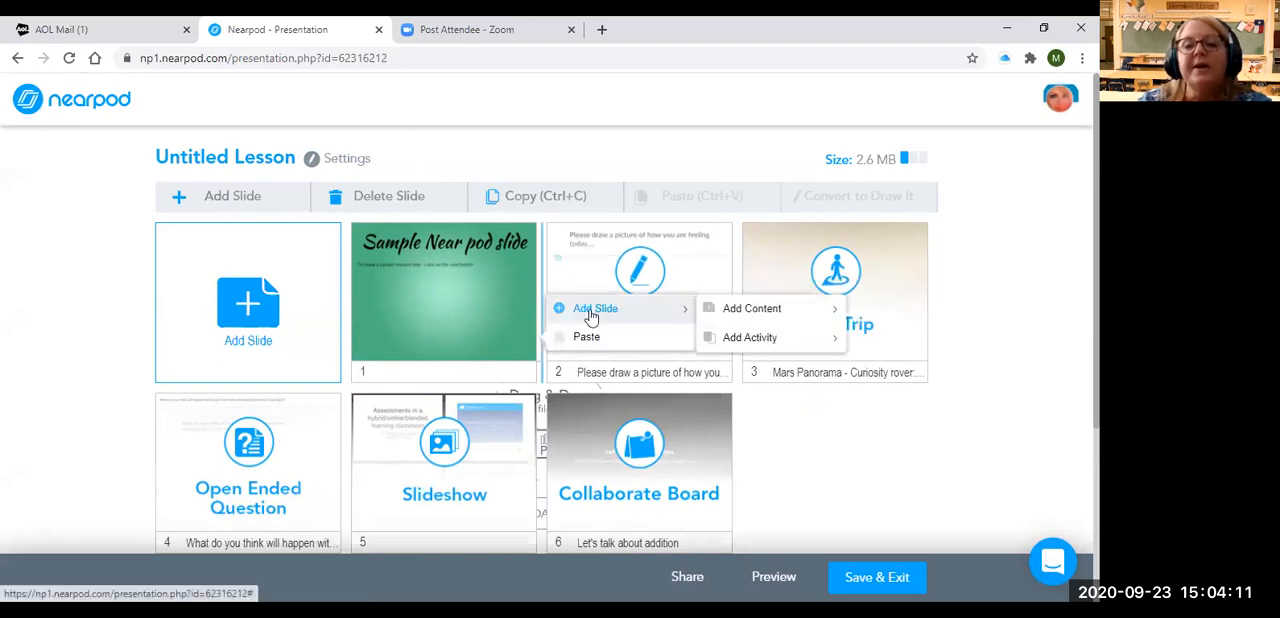
pyautogui.moveTo(728, 318)
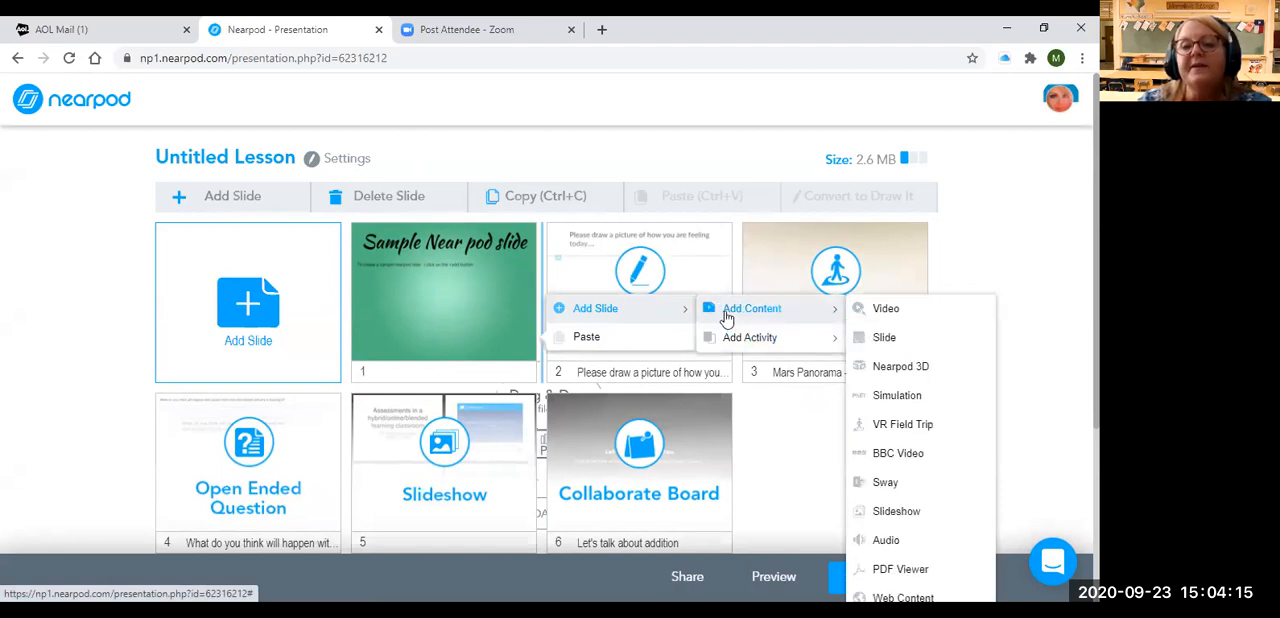
# Insert a new content slide between the Draw It activity and the Mars field trip
pyautogui.rightClick(737, 270)
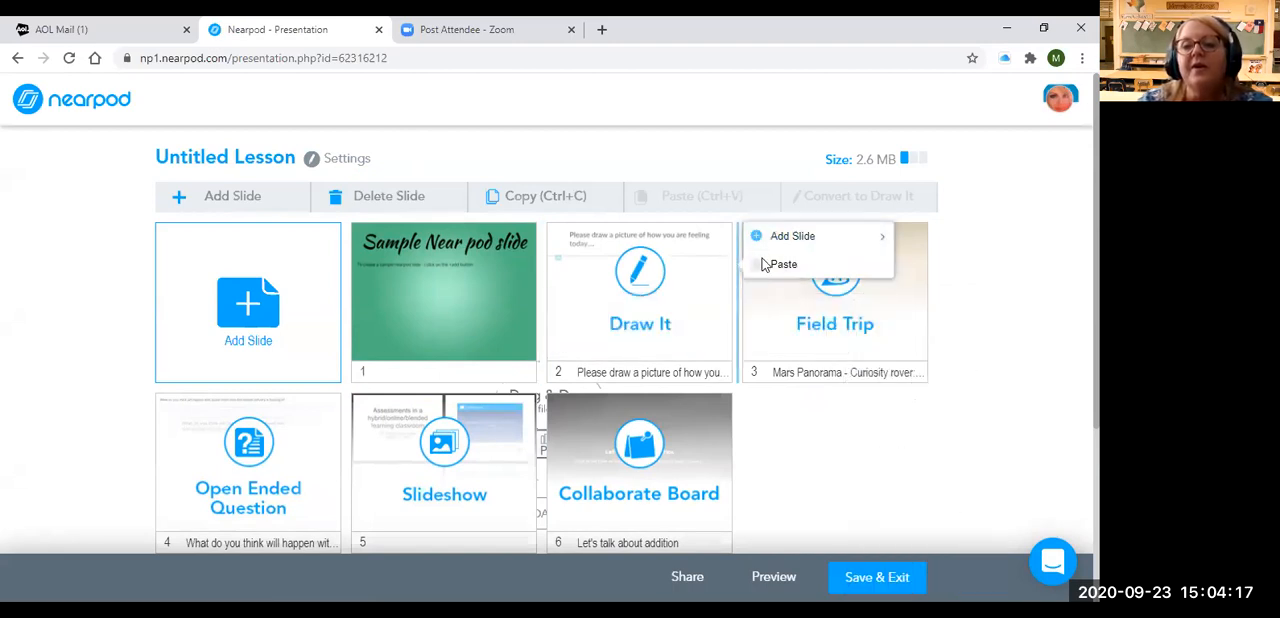
pyautogui.click(879, 236)
pyautogui.rightClick(736, 259)
pyautogui.moveTo(866, 229)
pyautogui.moveTo(922, 230)
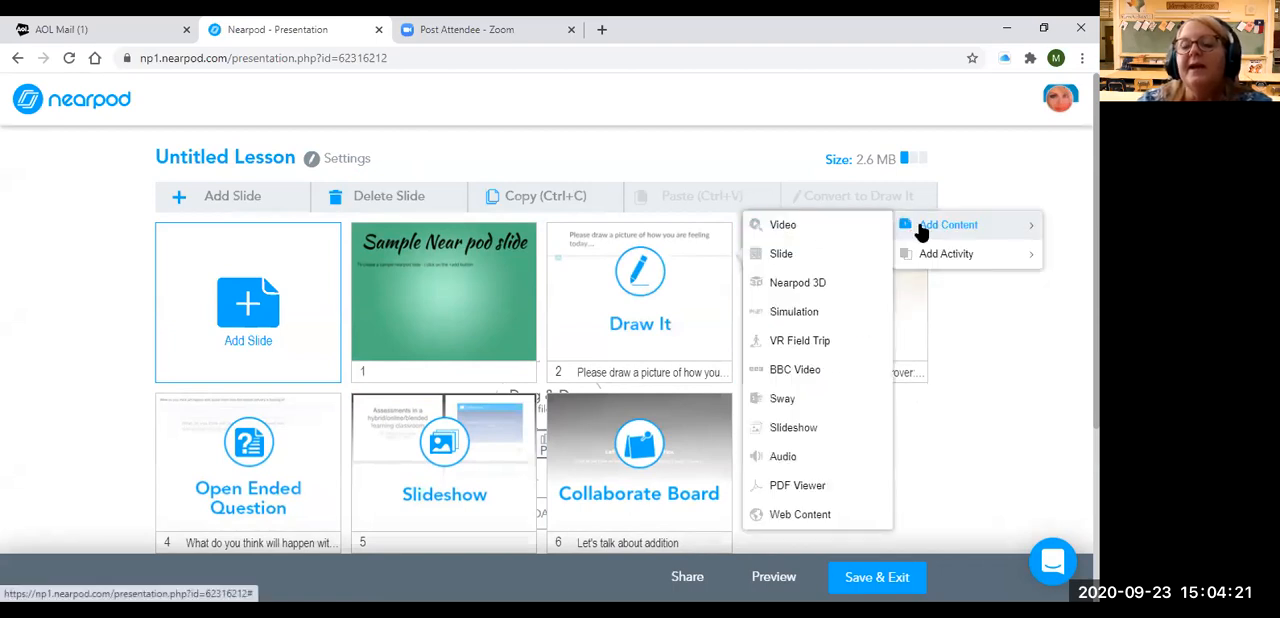
pyautogui.click(785, 256)
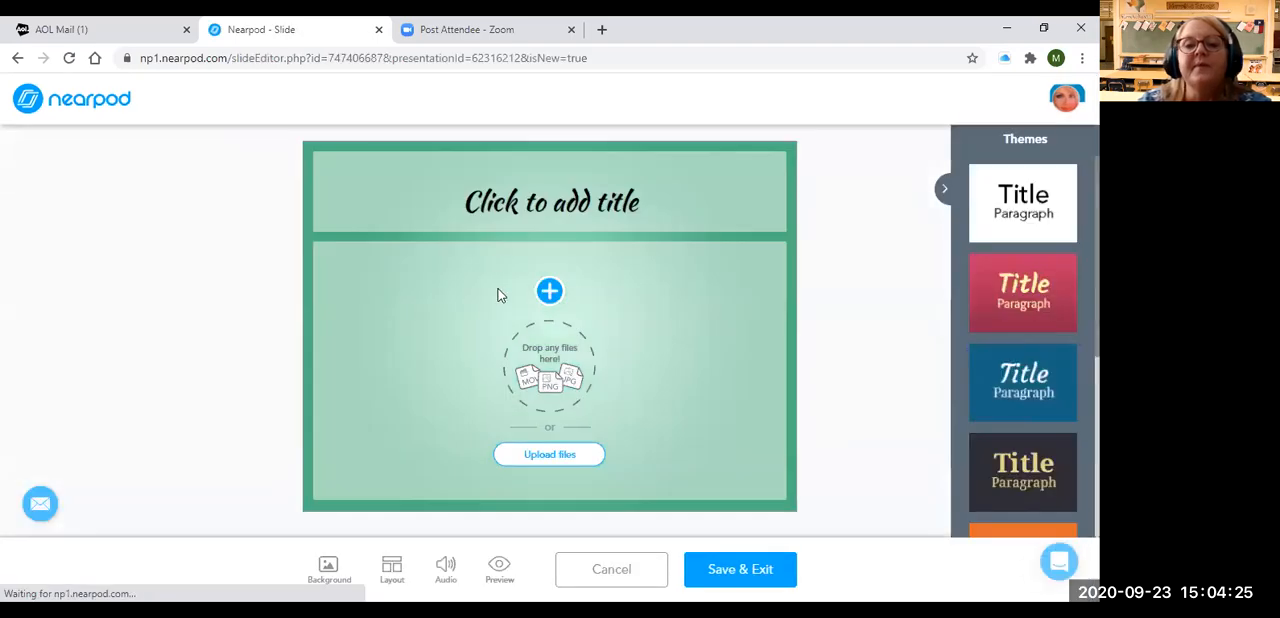
# Title the inserted slide "Setting up for a field trip", leave its body text empty, and save the slide
pyautogui.moveTo(549, 290)
pyautogui.click(480, 211)
pyautogui.click(486, 209)
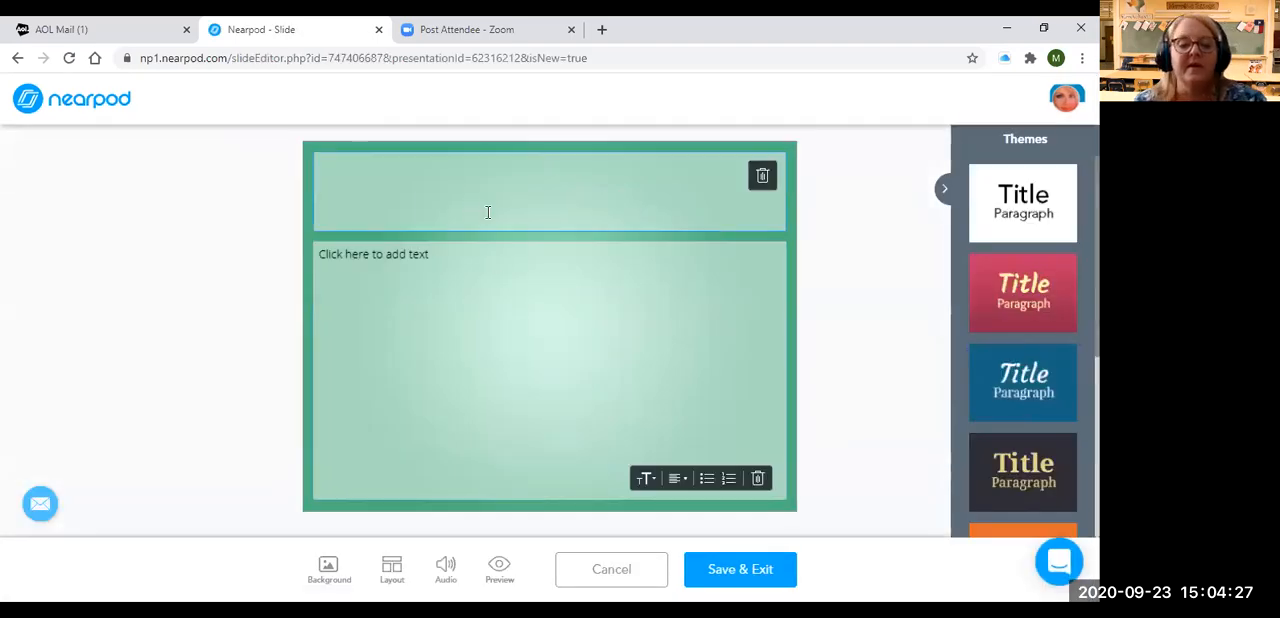
pyautogui.write('Setting up for a field trip')
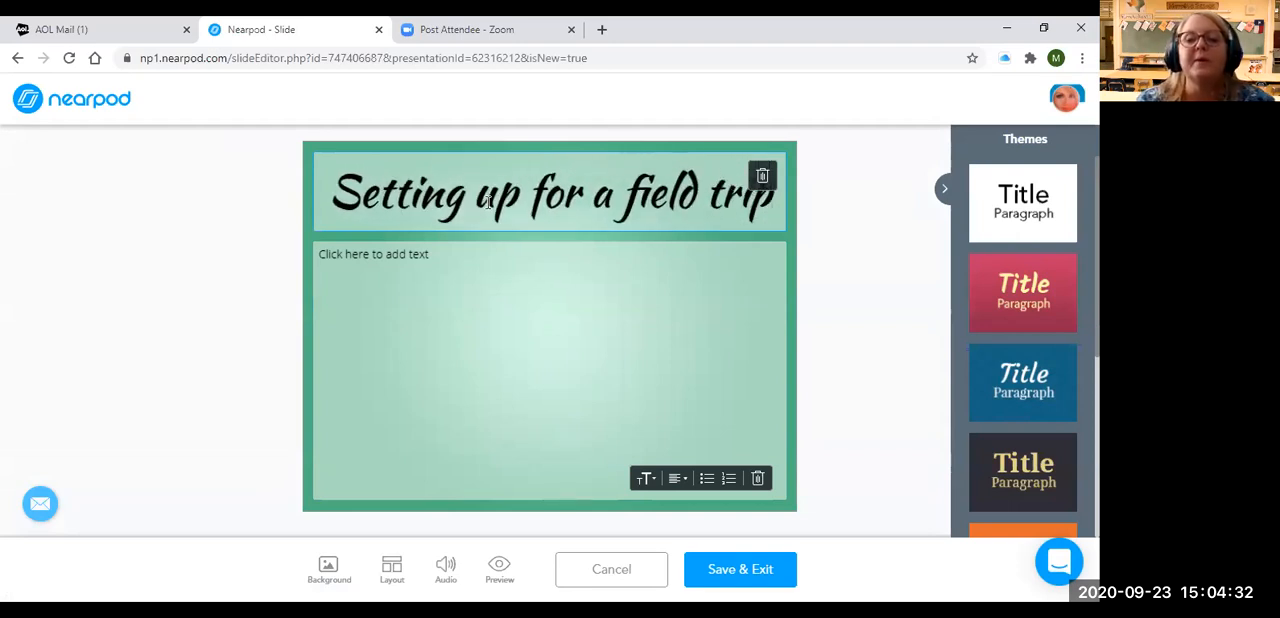
pyautogui.click(351, 254)
pyautogui.click(737, 582)
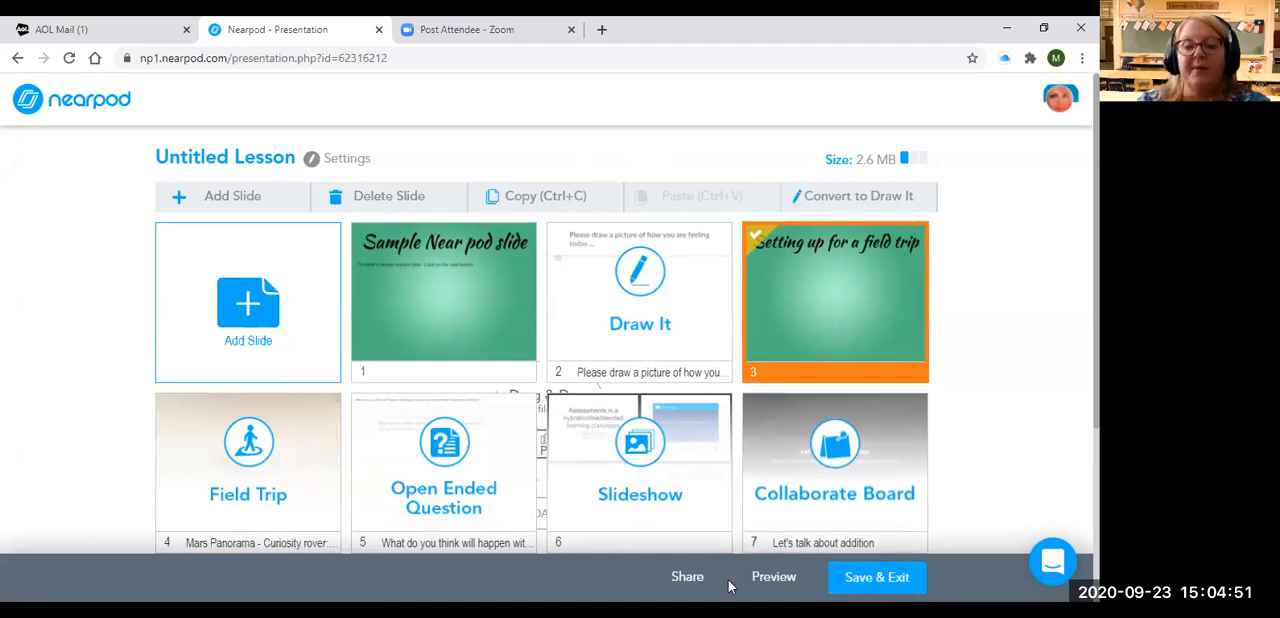
# Name the lesson "Sample nearpod for Lackawanna", leave its description, grades and subject unset, and save and exit to the library
pyautogui.click(877, 577)
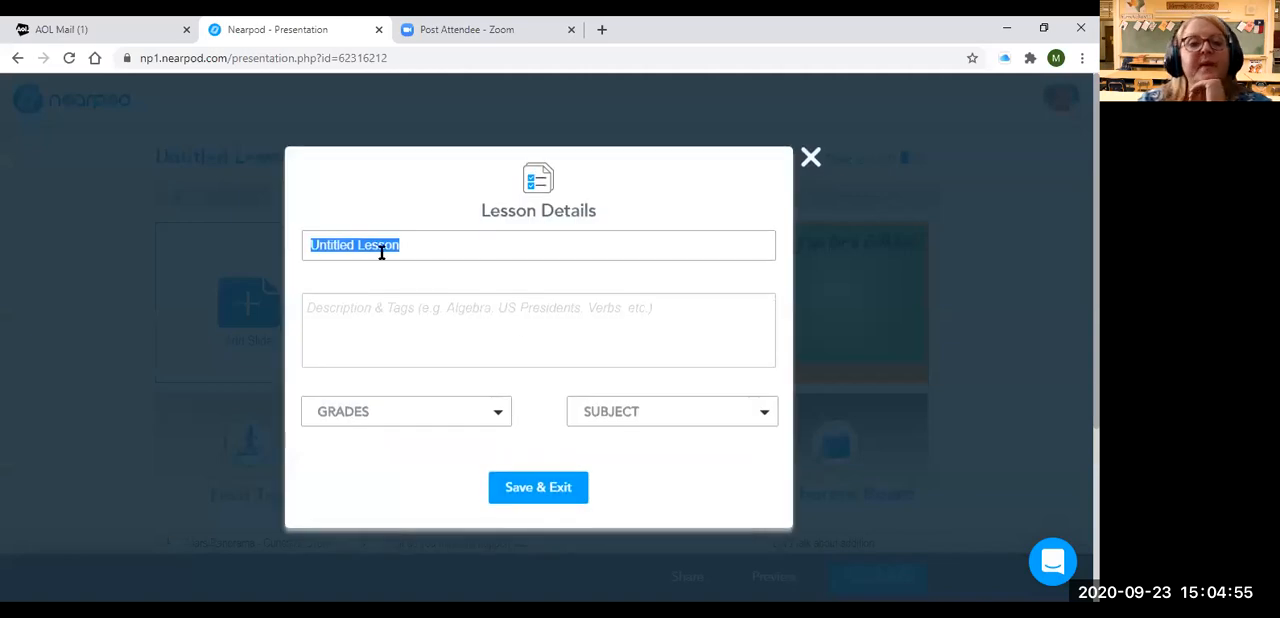
pyautogui.write('Sampl')
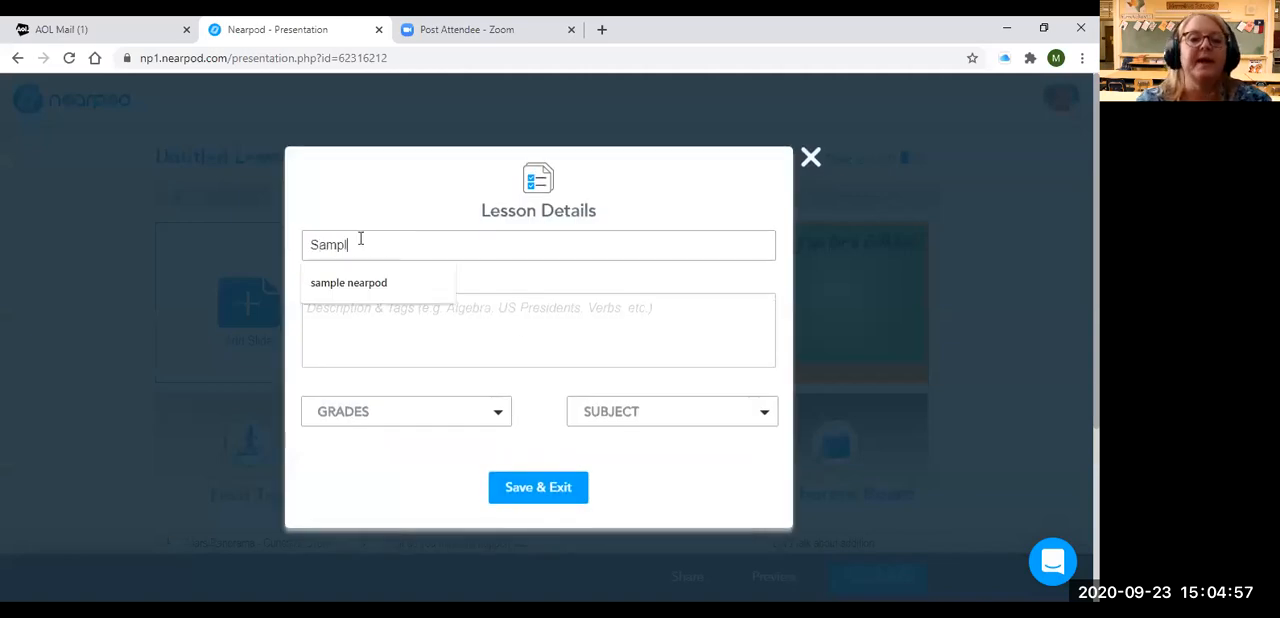
pyautogui.write('e nearpod for Lackawan')
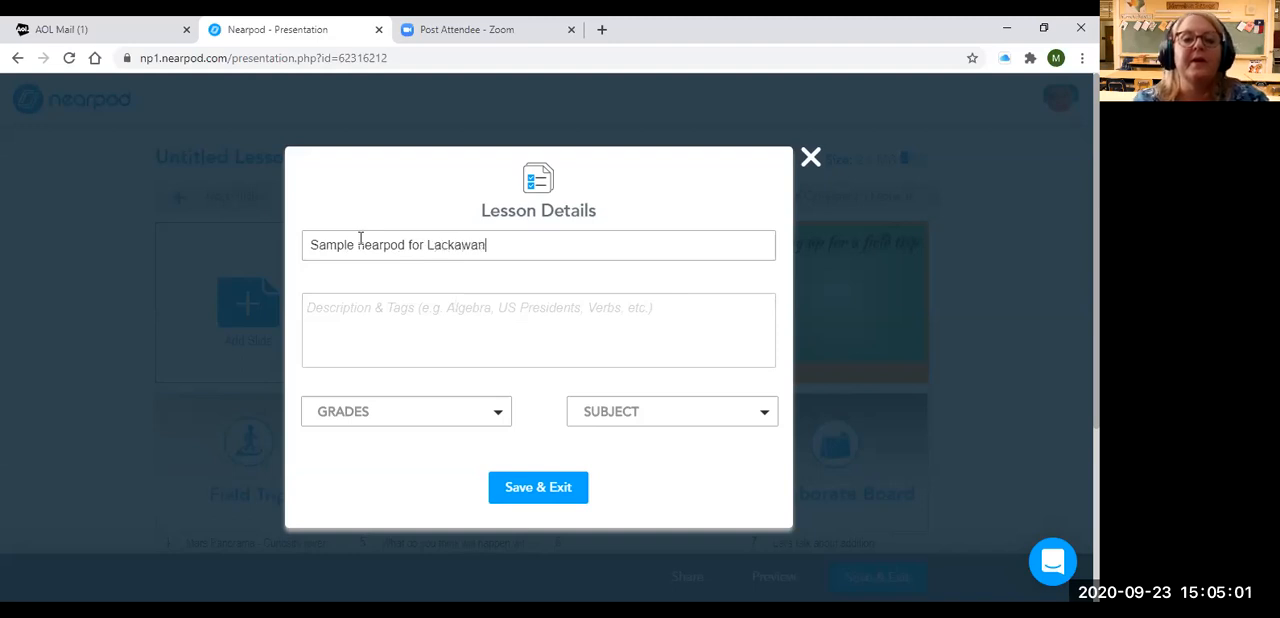
pyautogui.write('na')
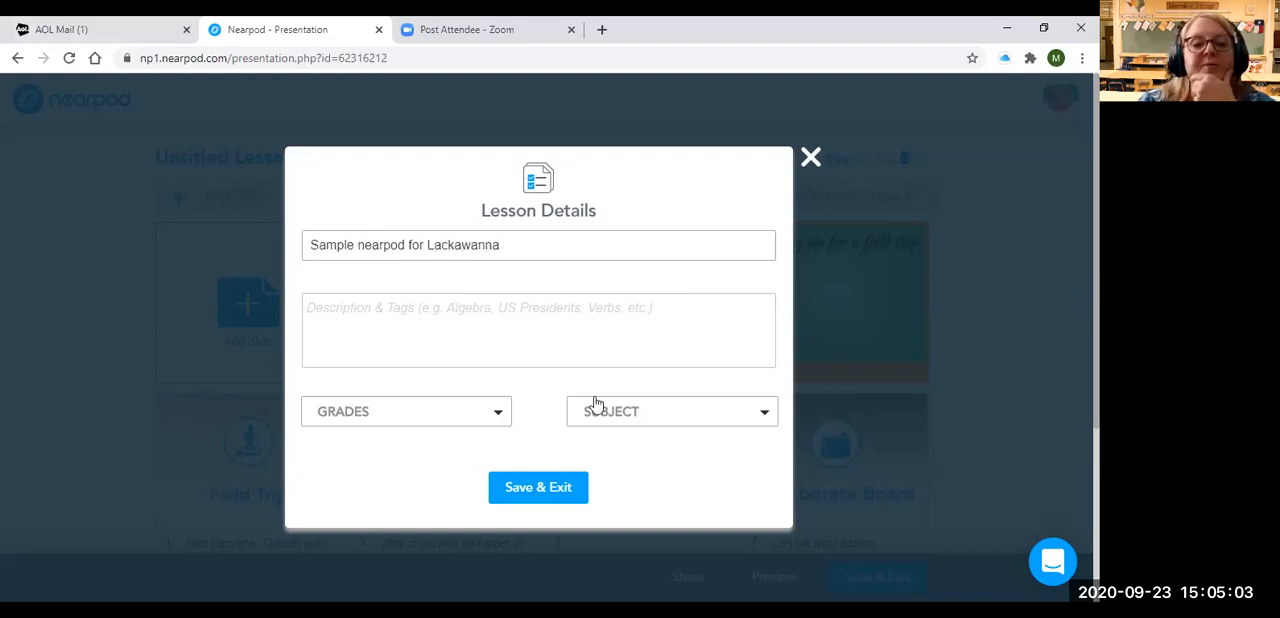
pyautogui.click(489, 422)
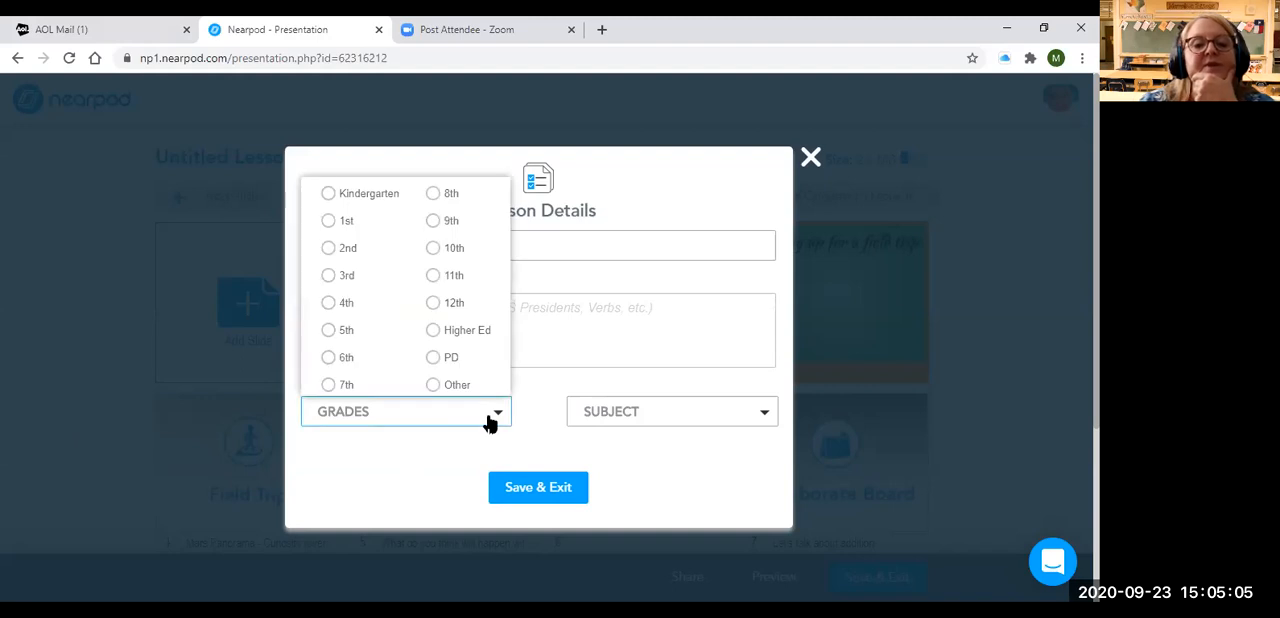
pyautogui.click(608, 411)
pyautogui.click(608, 411)
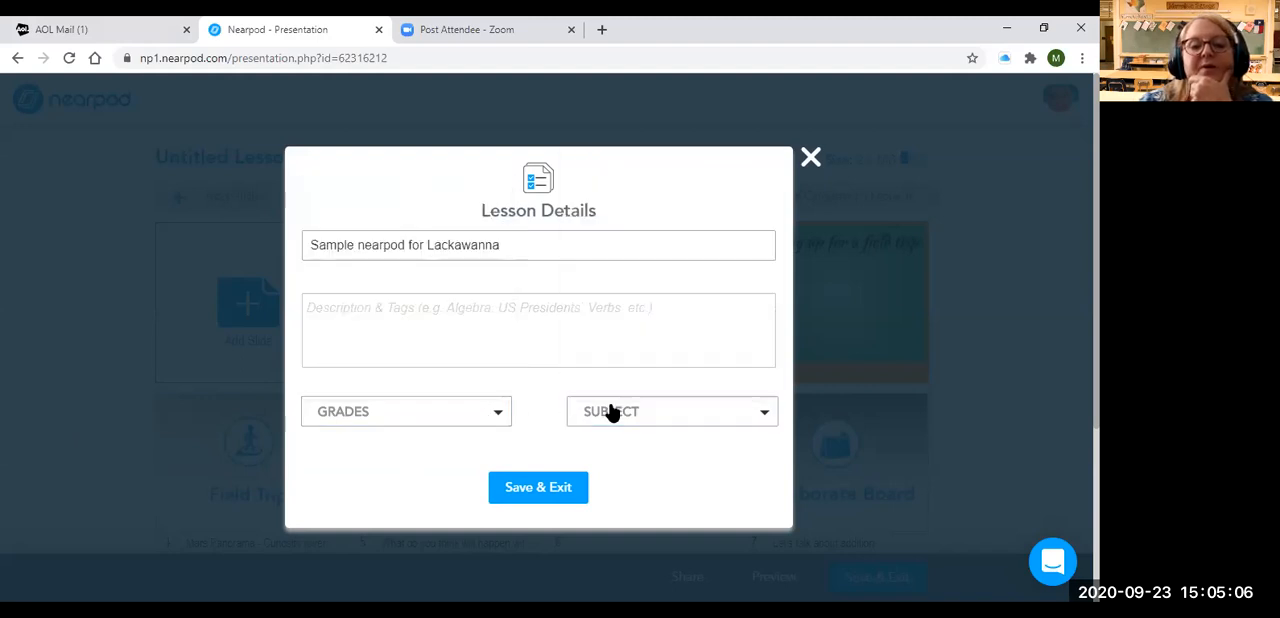
pyautogui.click(541, 487)
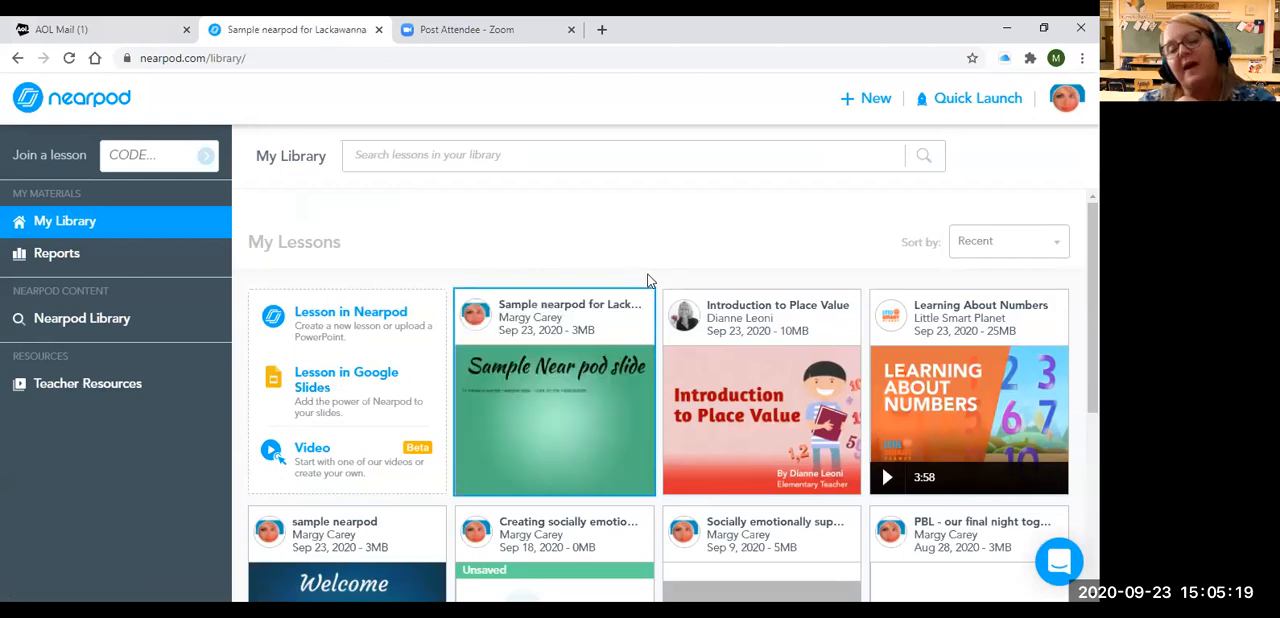
# Launch the "Sample nearpod for Lackawanna" lesson in Live Participation mode and copy its student join code
pyautogui.moveTo(594, 366)
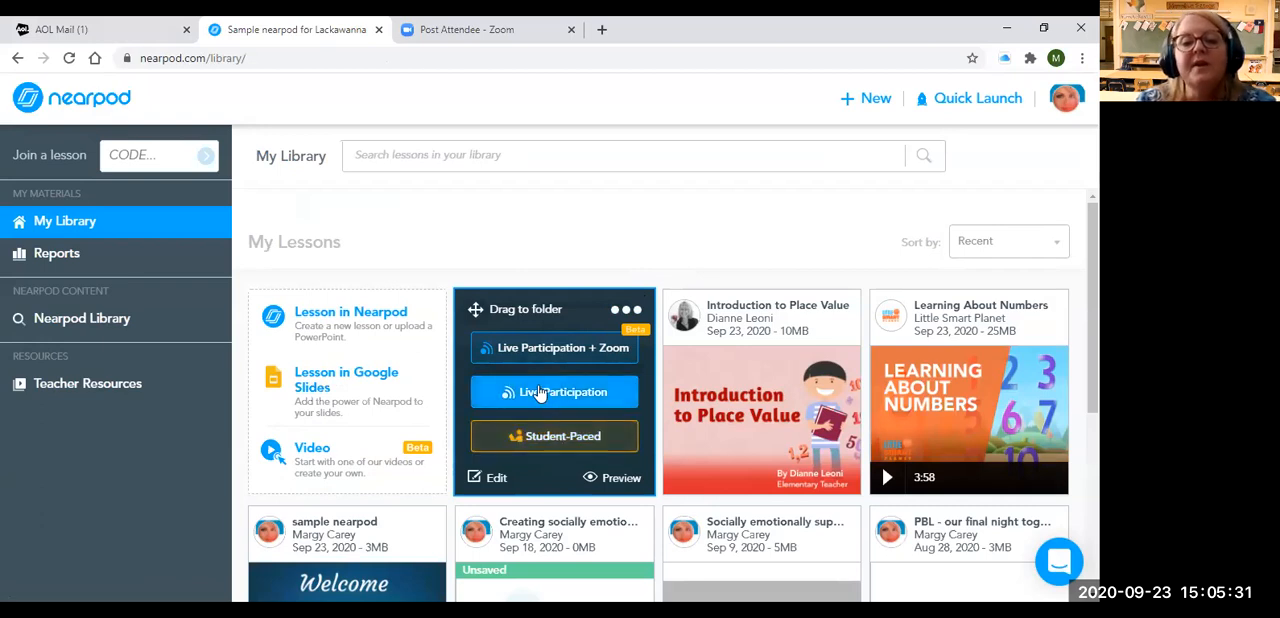
pyautogui.click(545, 394)
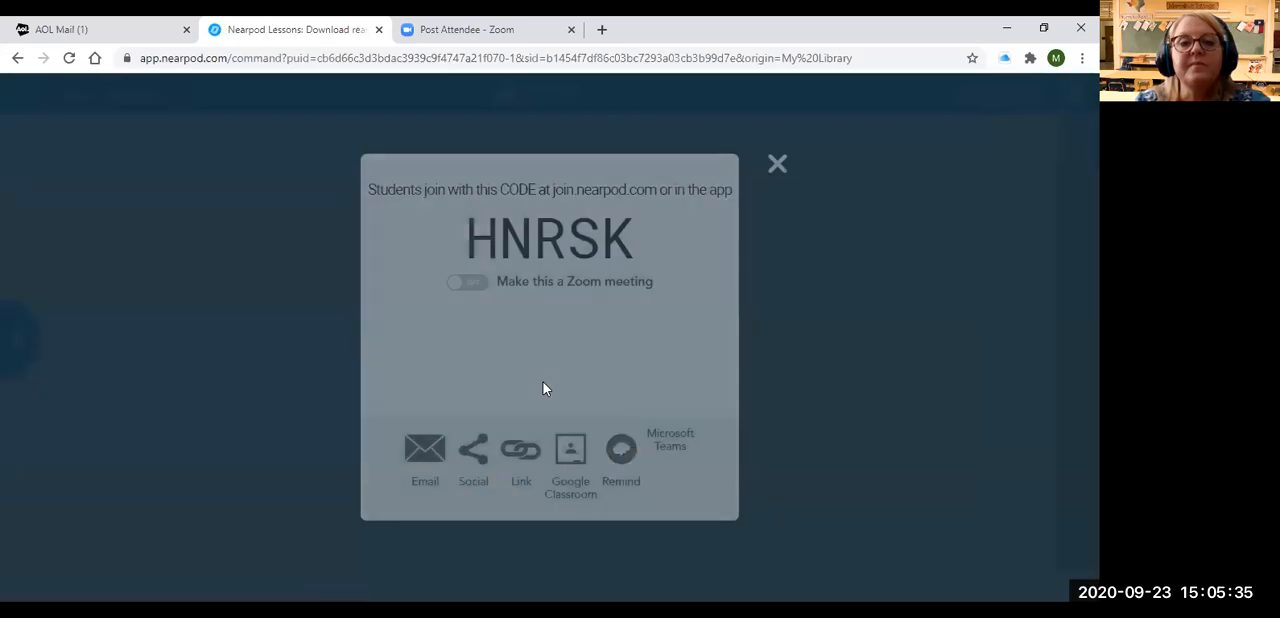
pyautogui.moveTo(471, 236); pyautogui.dragTo(650, 234)
pyautogui.hotkey('ctrl', 'c')
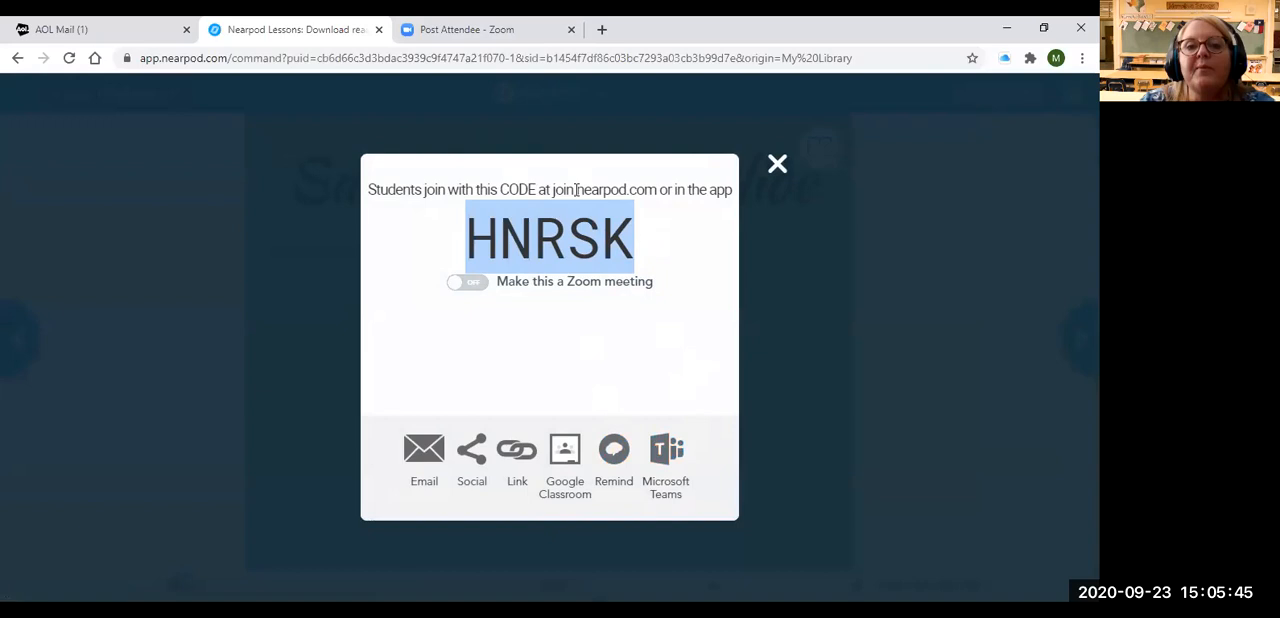
pyautogui.click(660, 463)
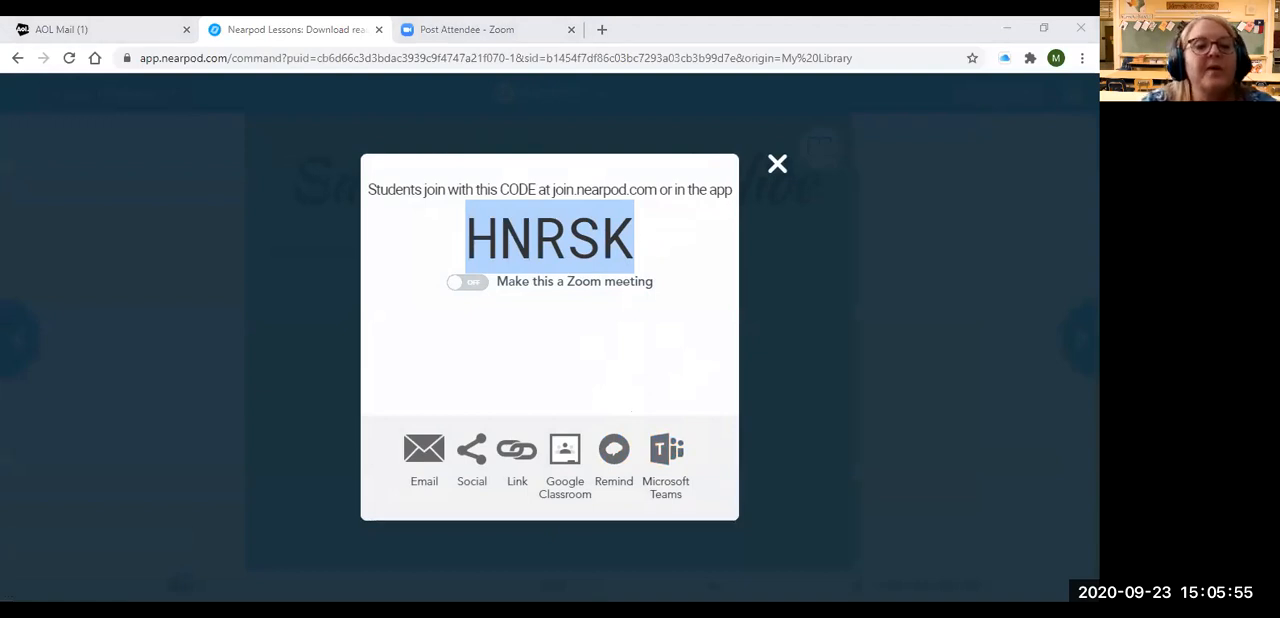
# Switch to Microsoft Teams and paste the join code into a new conversation in the Practice class General channel, leaving it unsent
pyautogui.hotkey('alt', 'Tab')
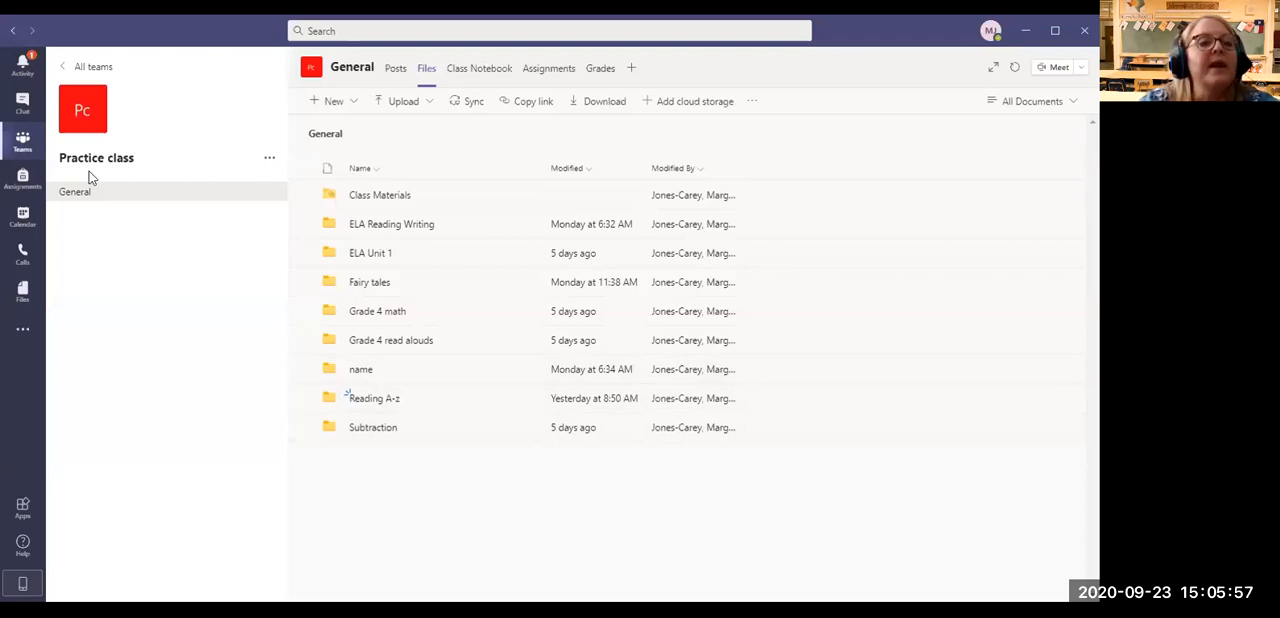
pyautogui.click(396, 69)
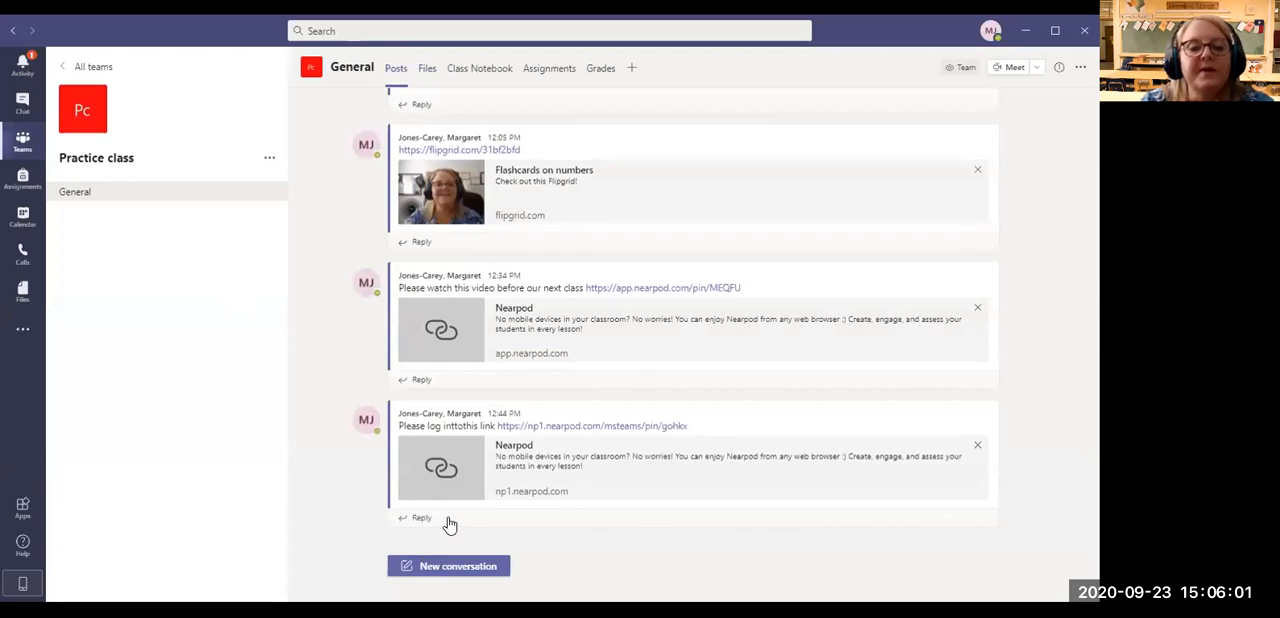
pyautogui.click(450, 563)
pyautogui.hotkey('ctrl', 'v')
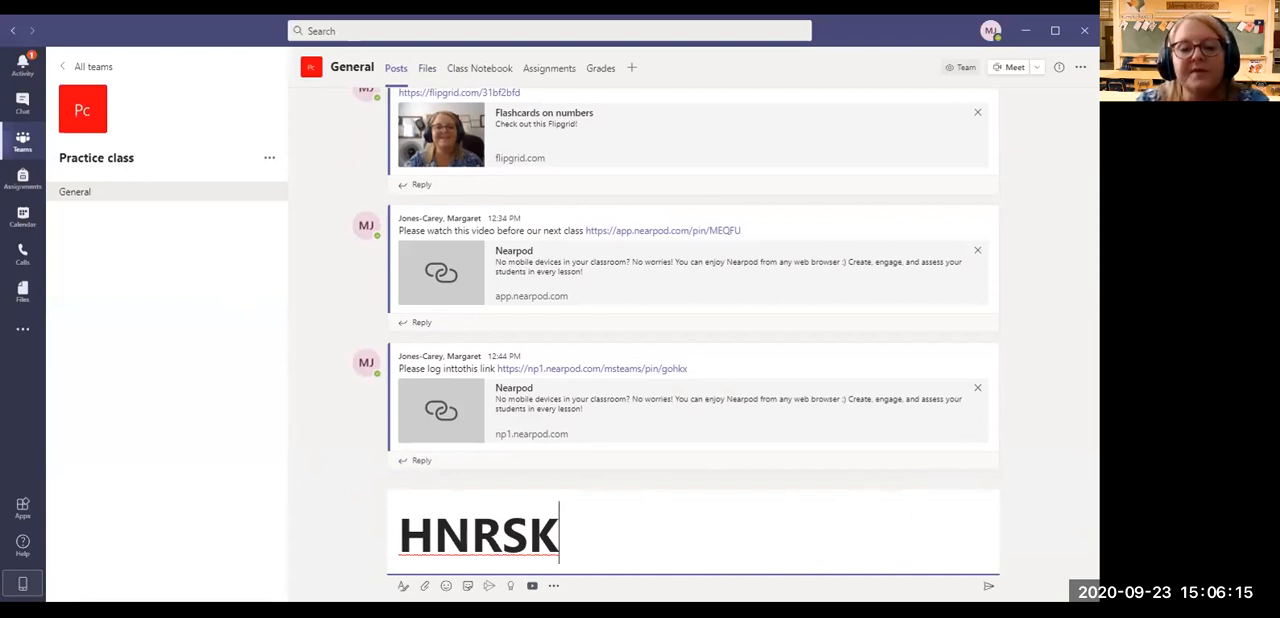
pyautogui.click(1018, 31)
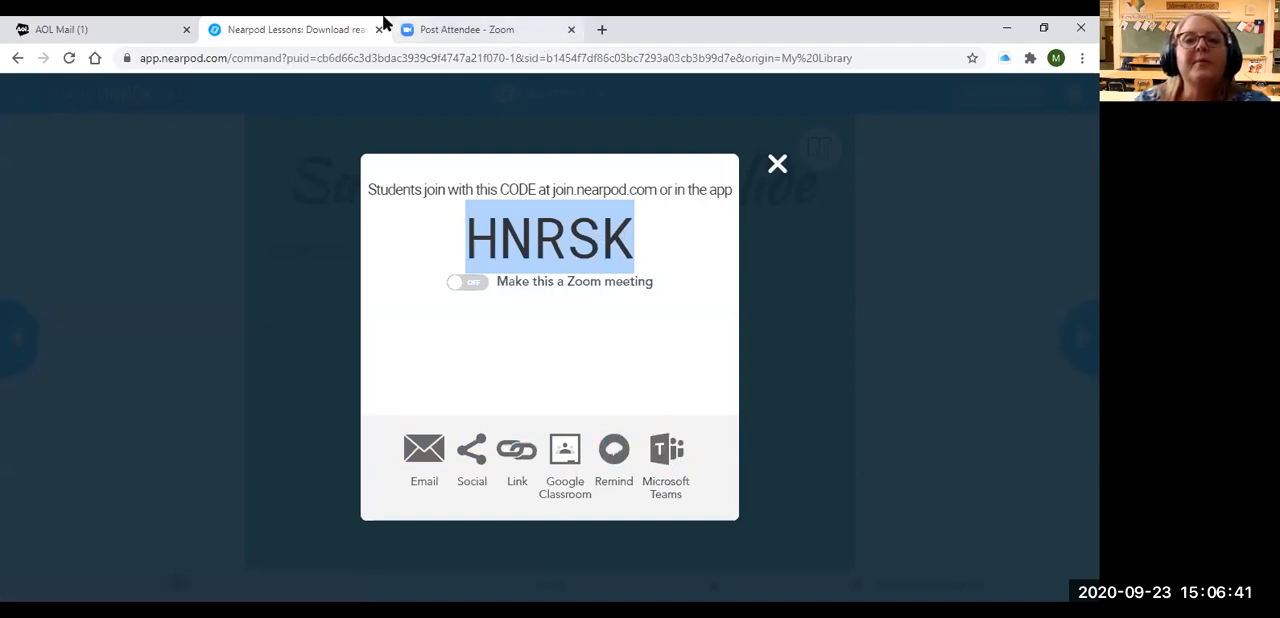
# Open join.nearpod.com in place of the Zoom page to reach the student Join a Session page
pyautogui.click(468, 30)
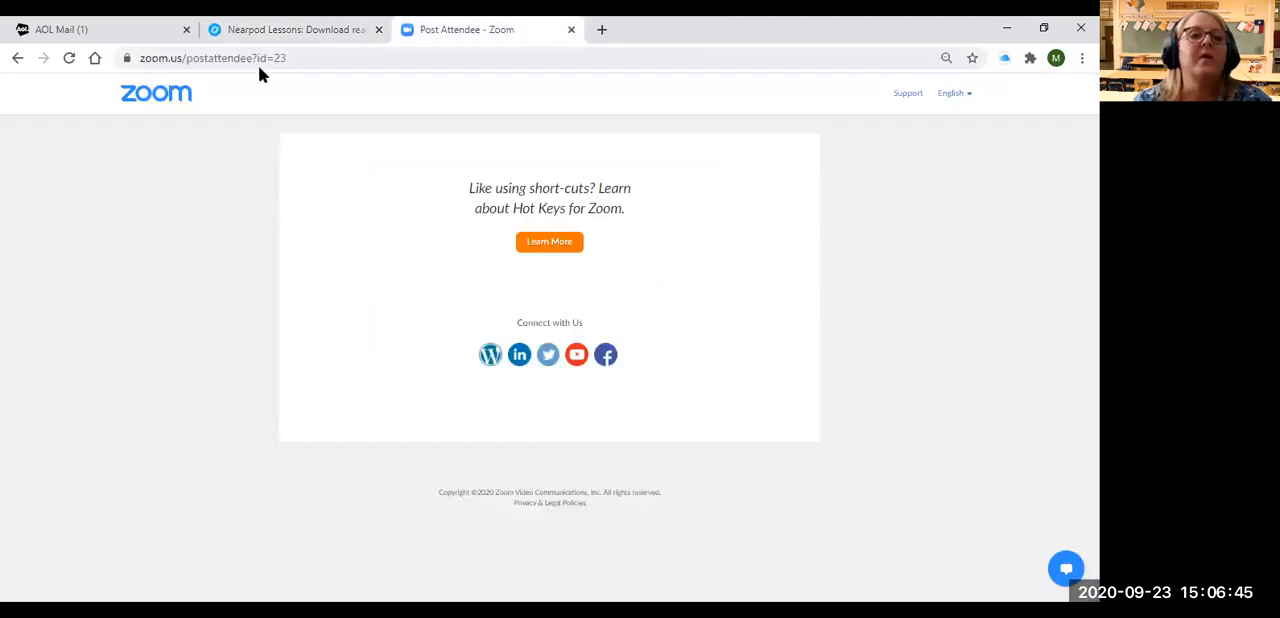
pyautogui.click(293, 57)
pyautogui.write('jon')
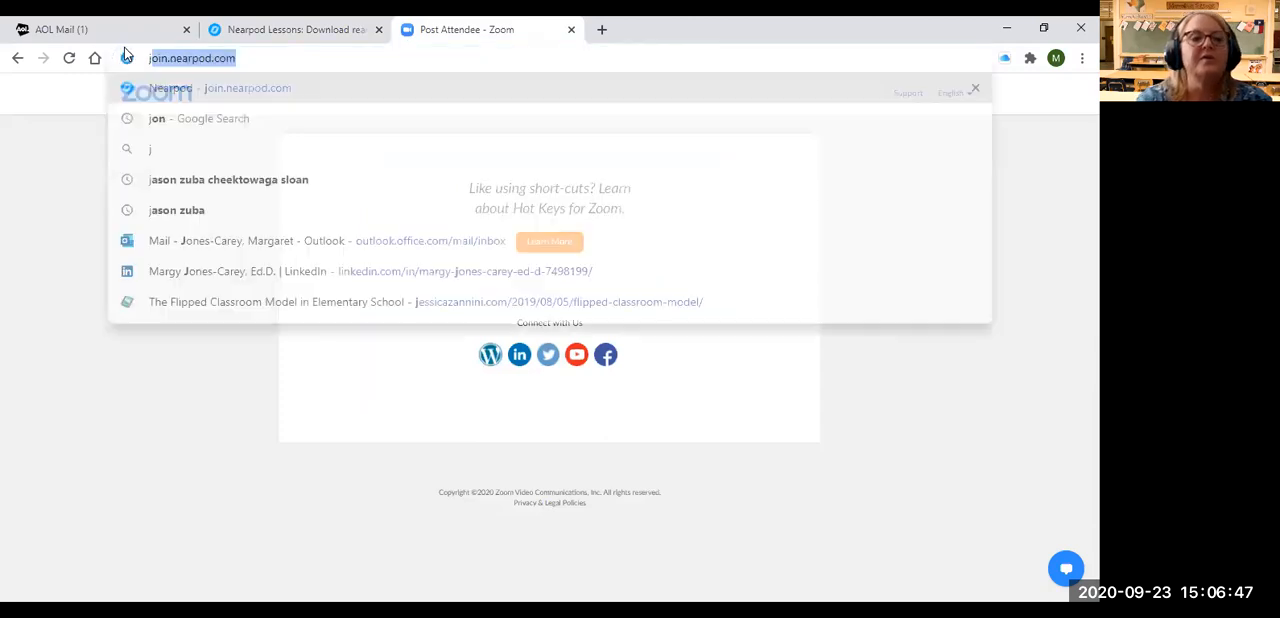
pyautogui.press('BackSpace')
pyautogui.write('in.')
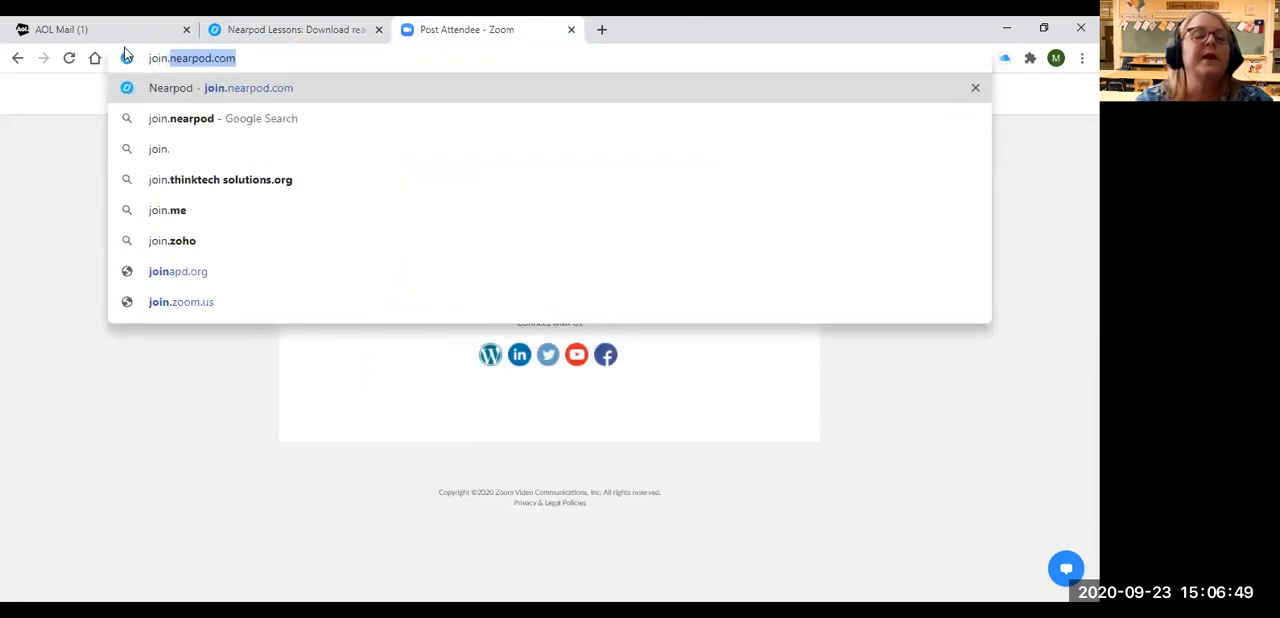
pyautogui.press('Return')
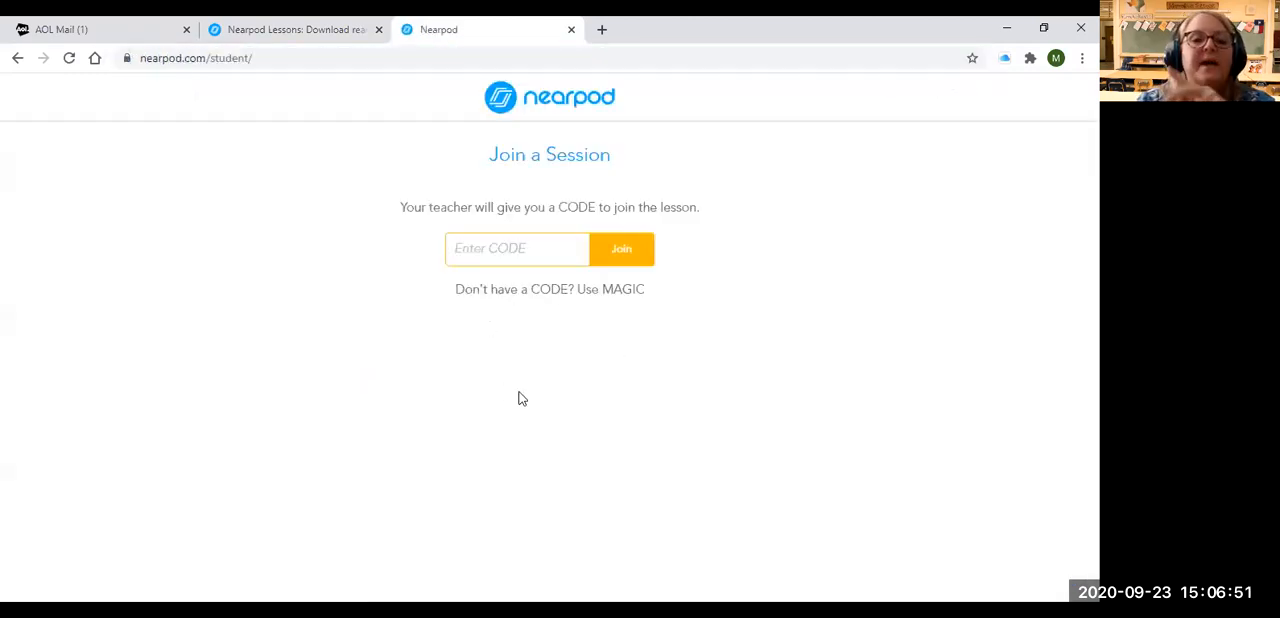
# Join the lesson as a student with the join code and the prefilled name, and dismiss the code window in the teacher view
pyautogui.hotkey('ctrl', 'v')
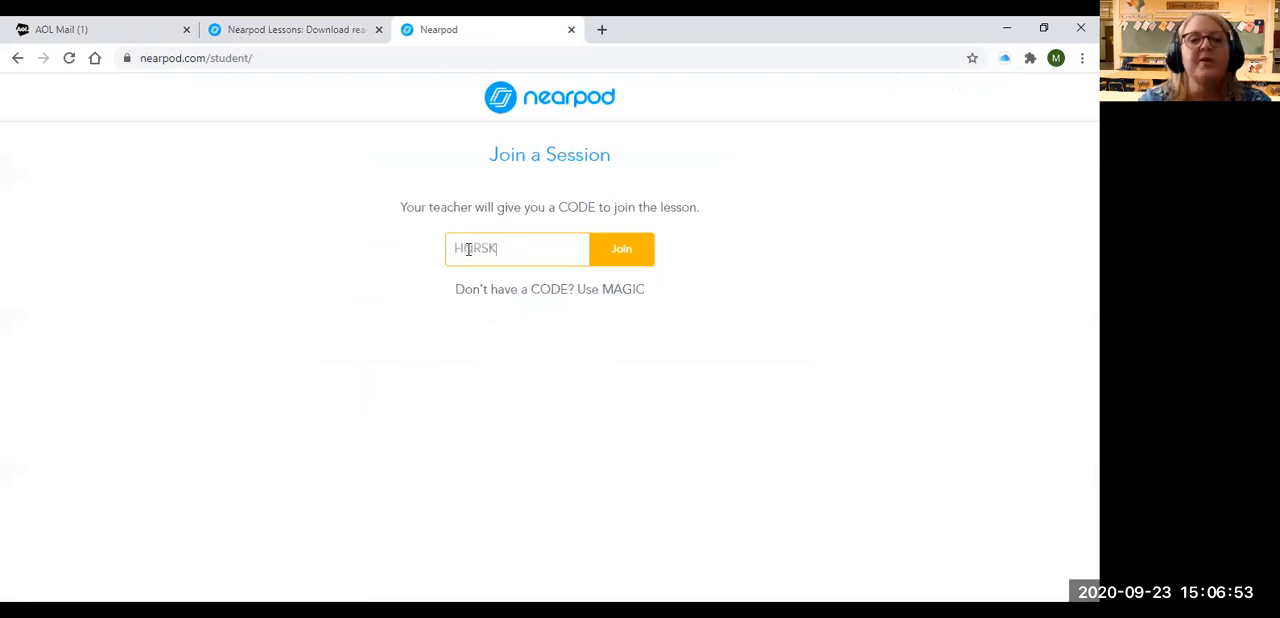
pyautogui.click(626, 254)
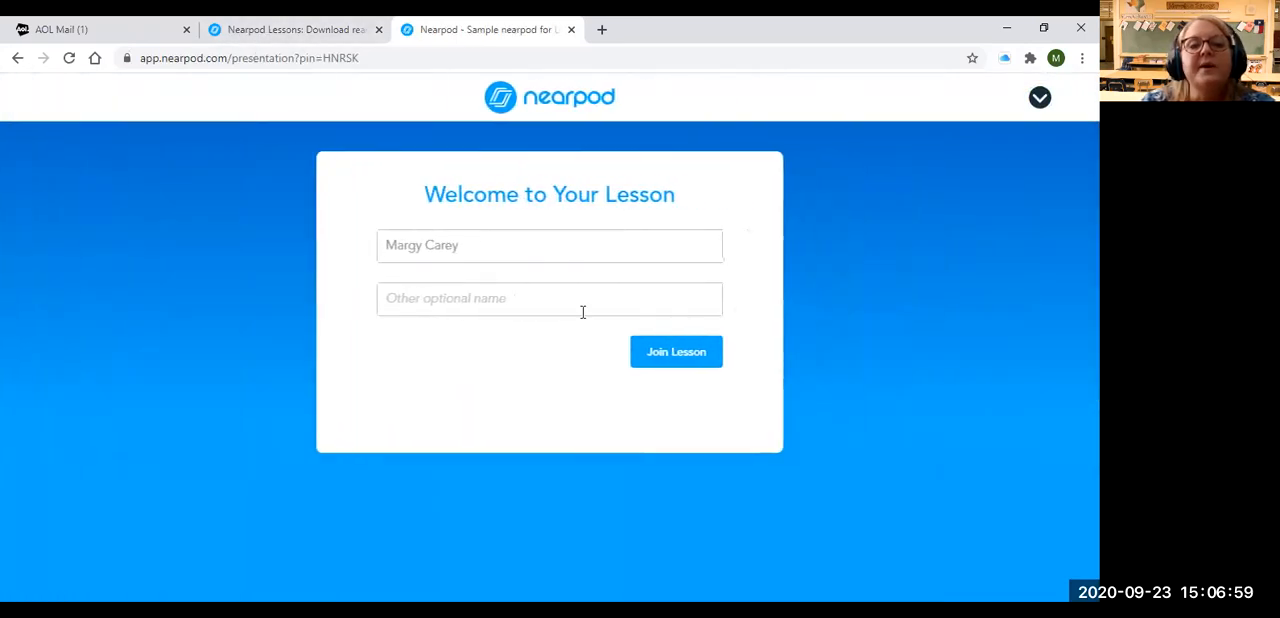
pyautogui.click(667, 362)
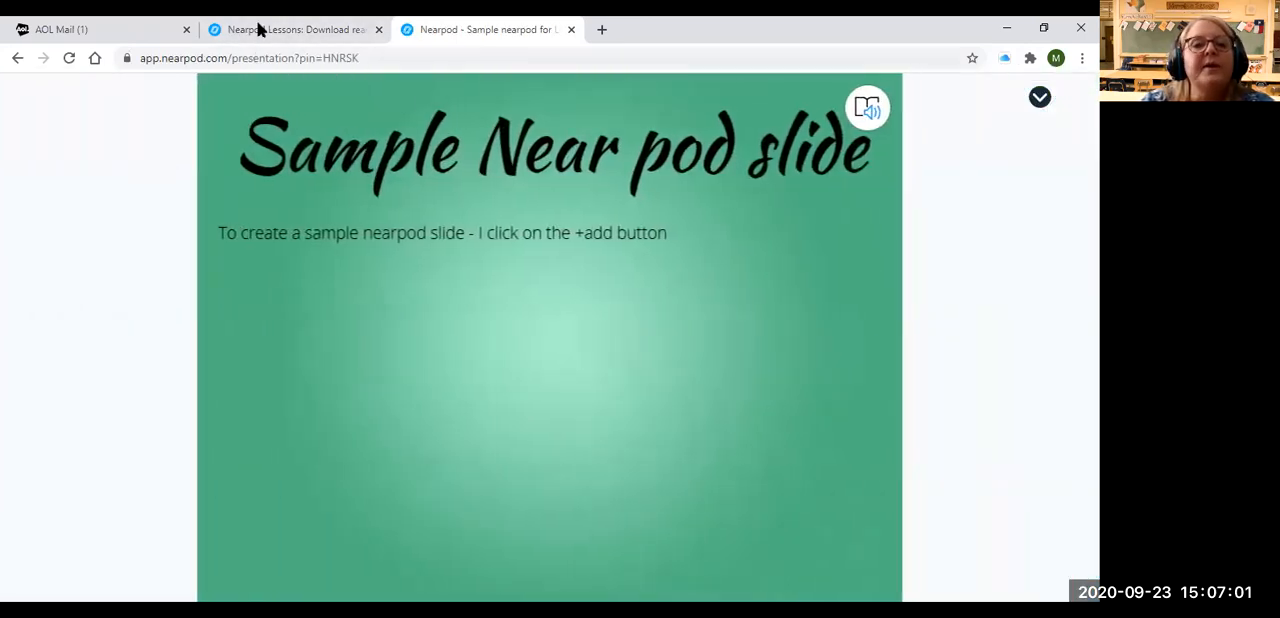
pyautogui.click(265, 27)
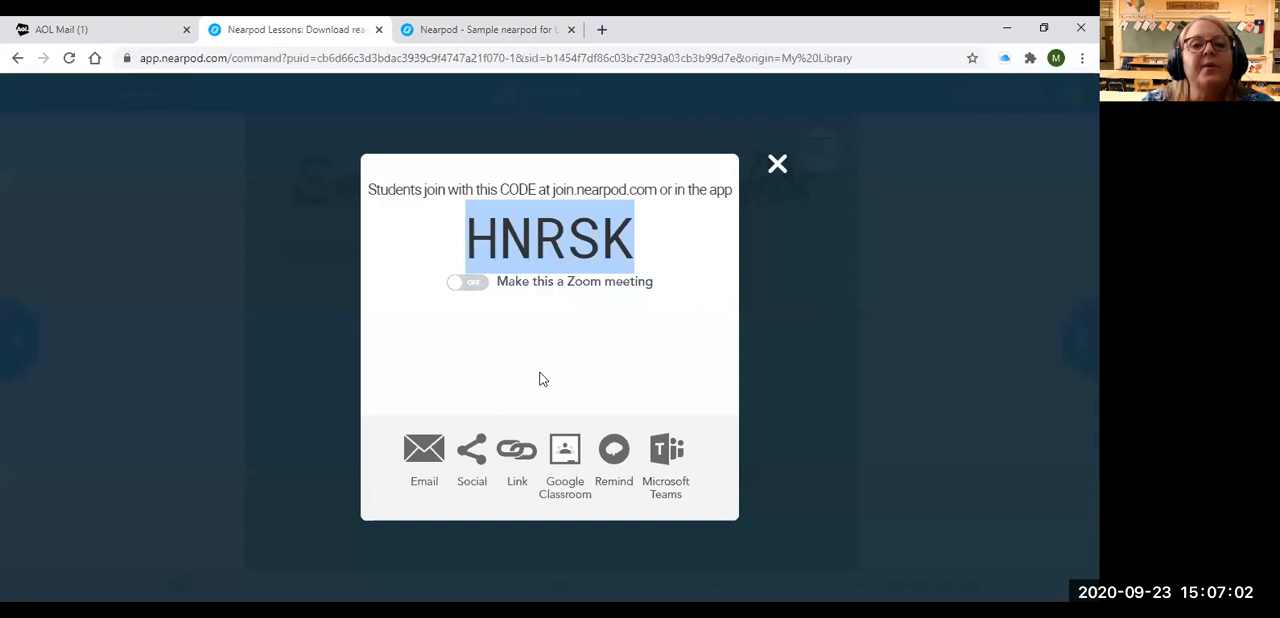
pyautogui.click(777, 166)
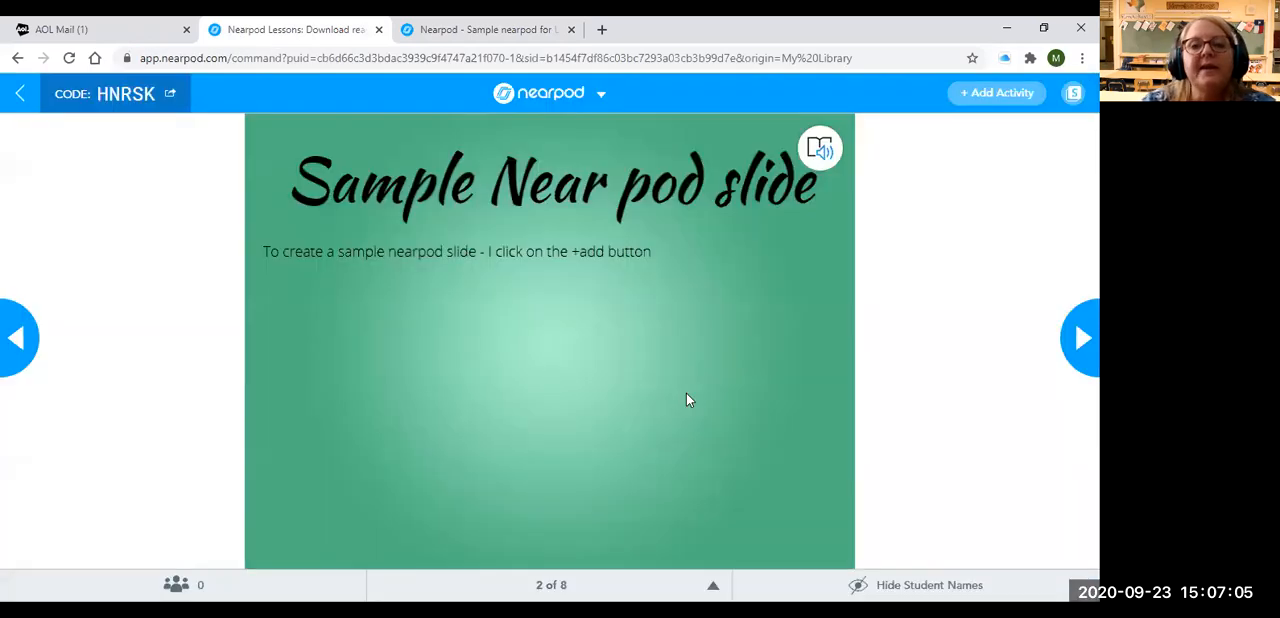
# Listen to the sample slide's text read aloud in the reader, compare the student view, and exit the reader
pyautogui.click(820, 165)
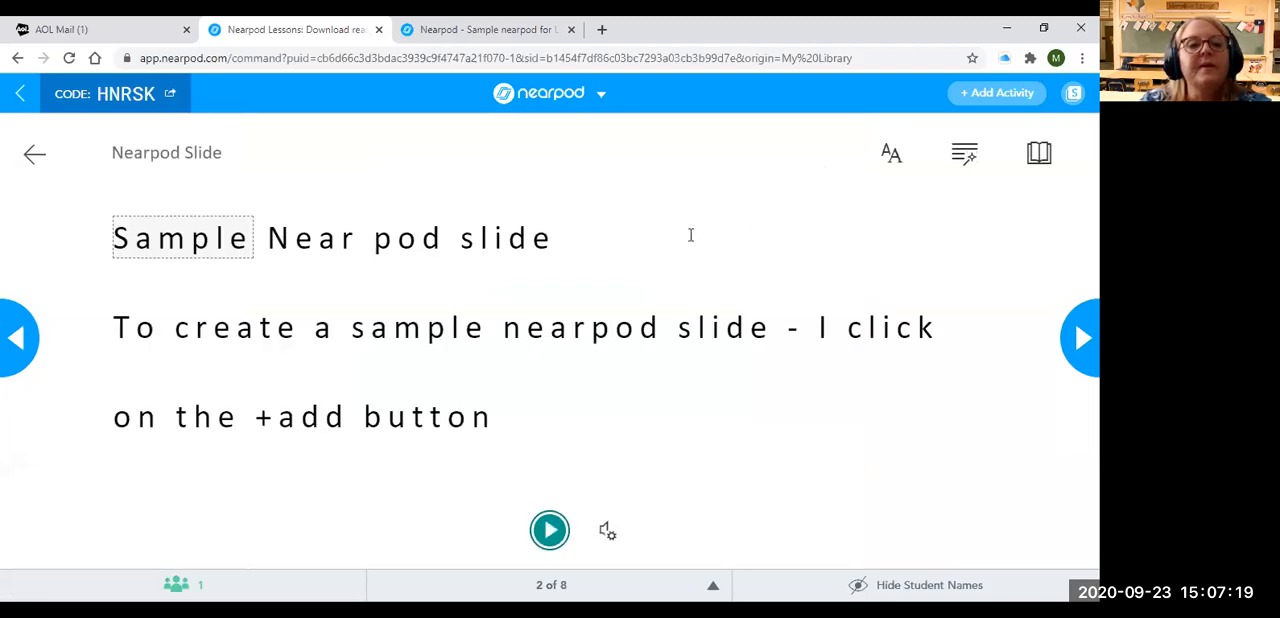
pyautogui.click(549, 530)
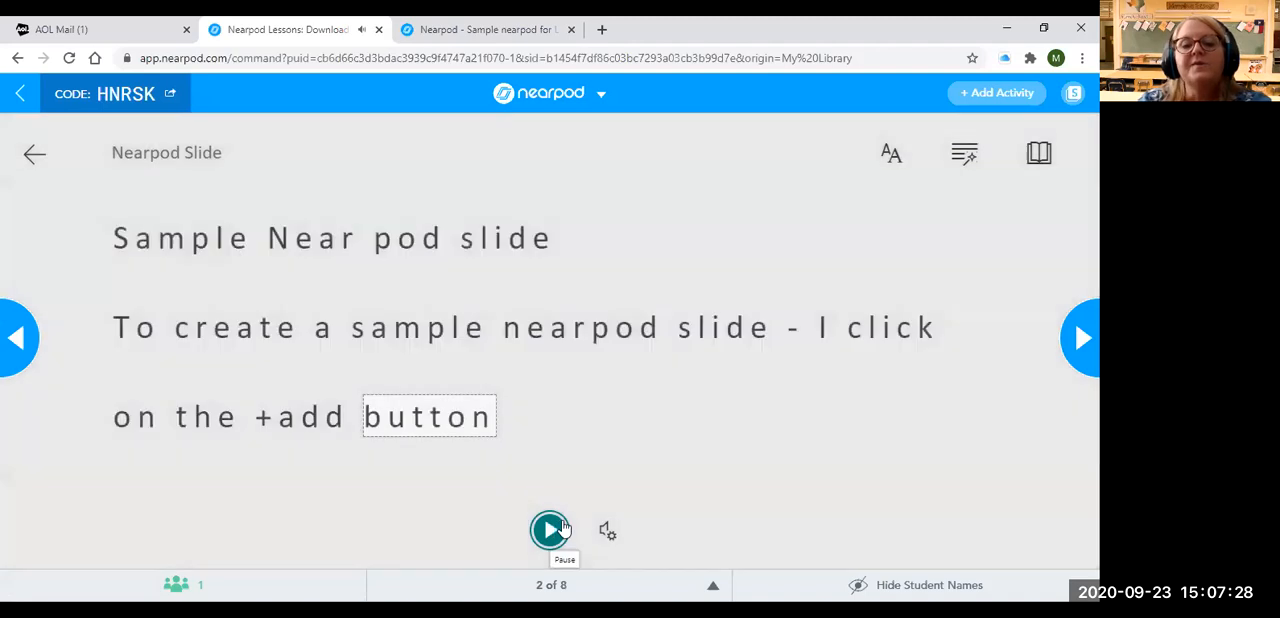
pyautogui.click(562, 531)
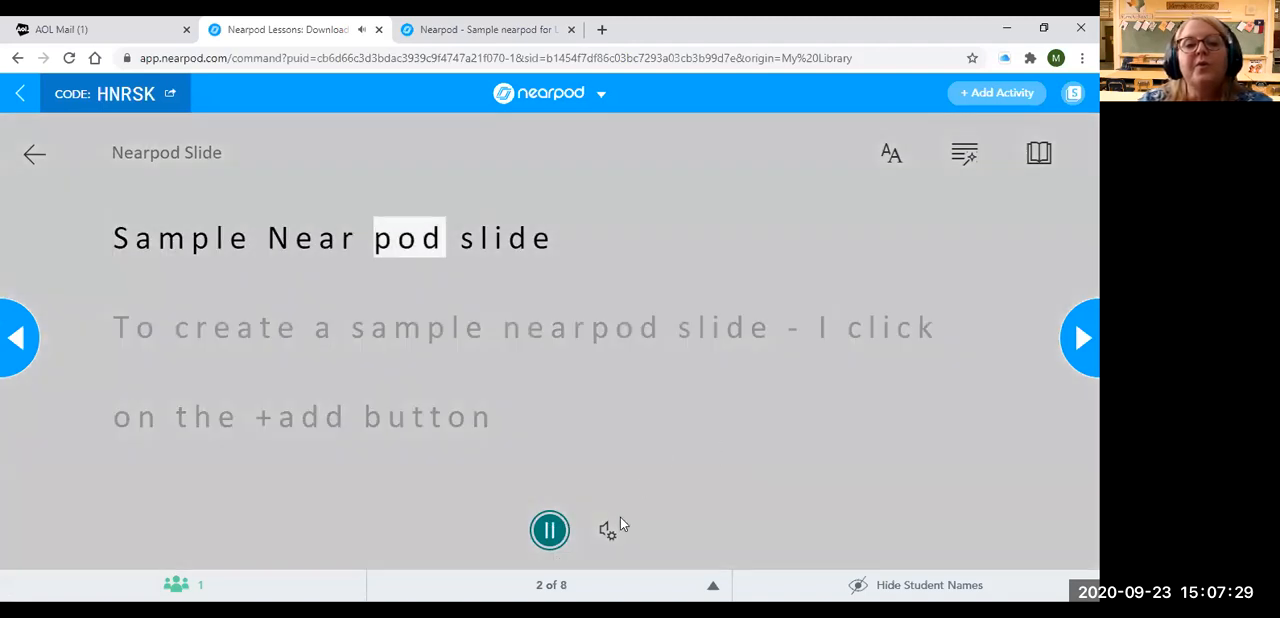
pyautogui.click(549, 530)
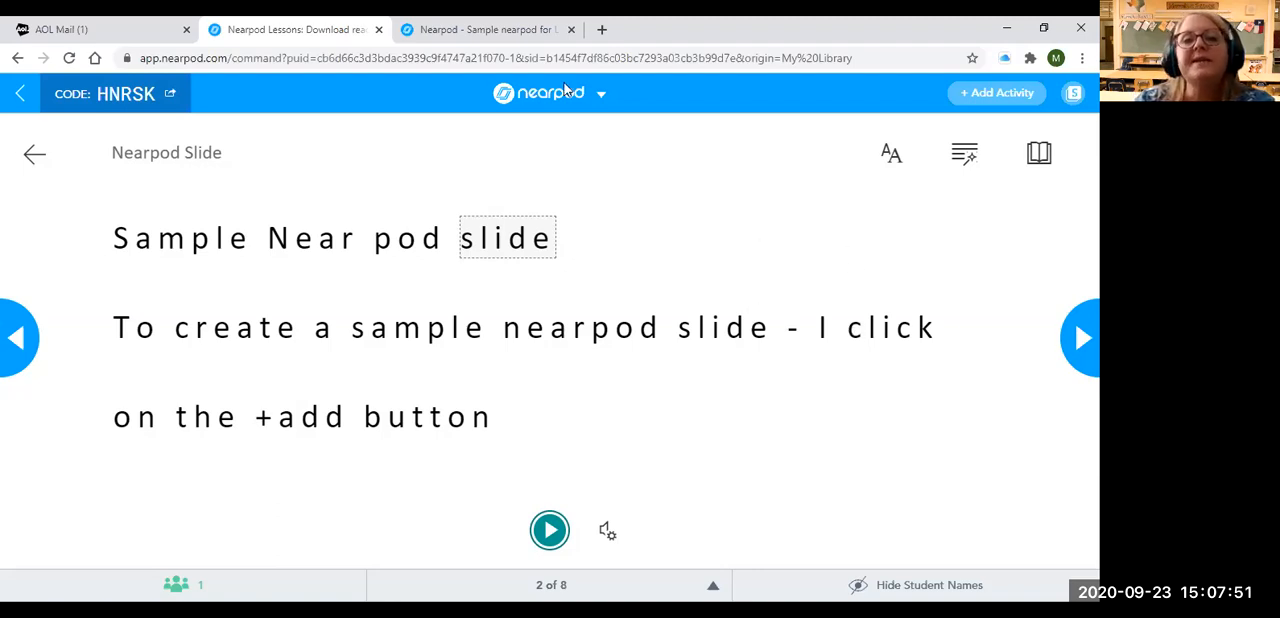
pyautogui.click(491, 33)
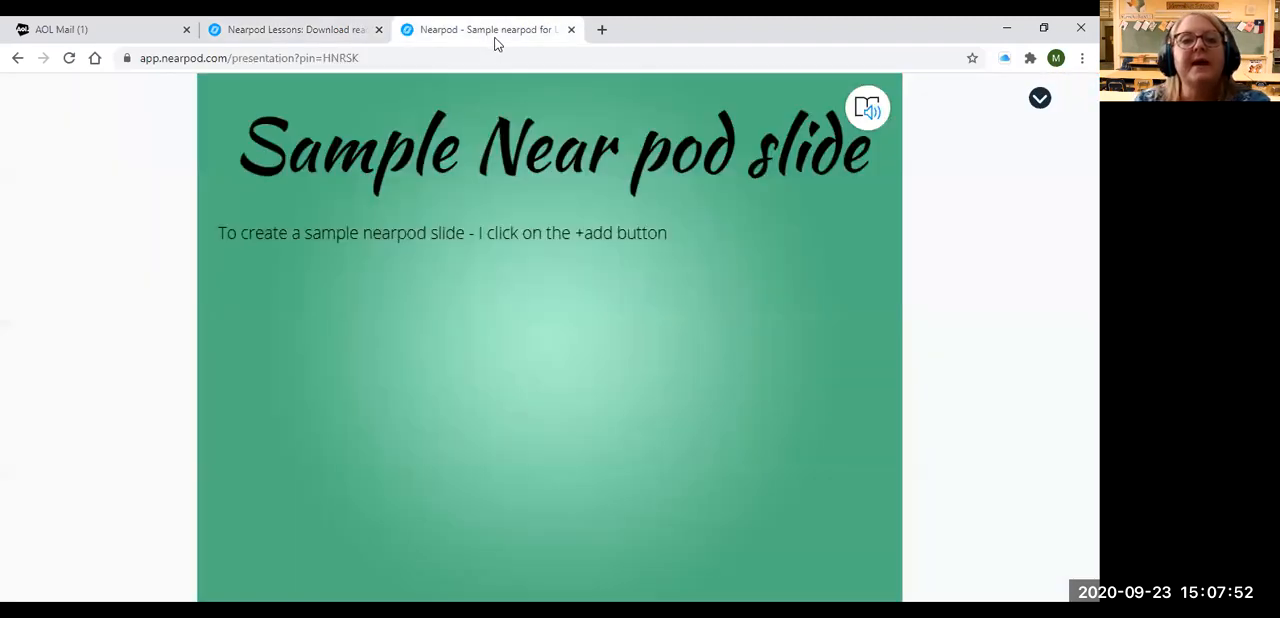
pyautogui.click(357, 35)
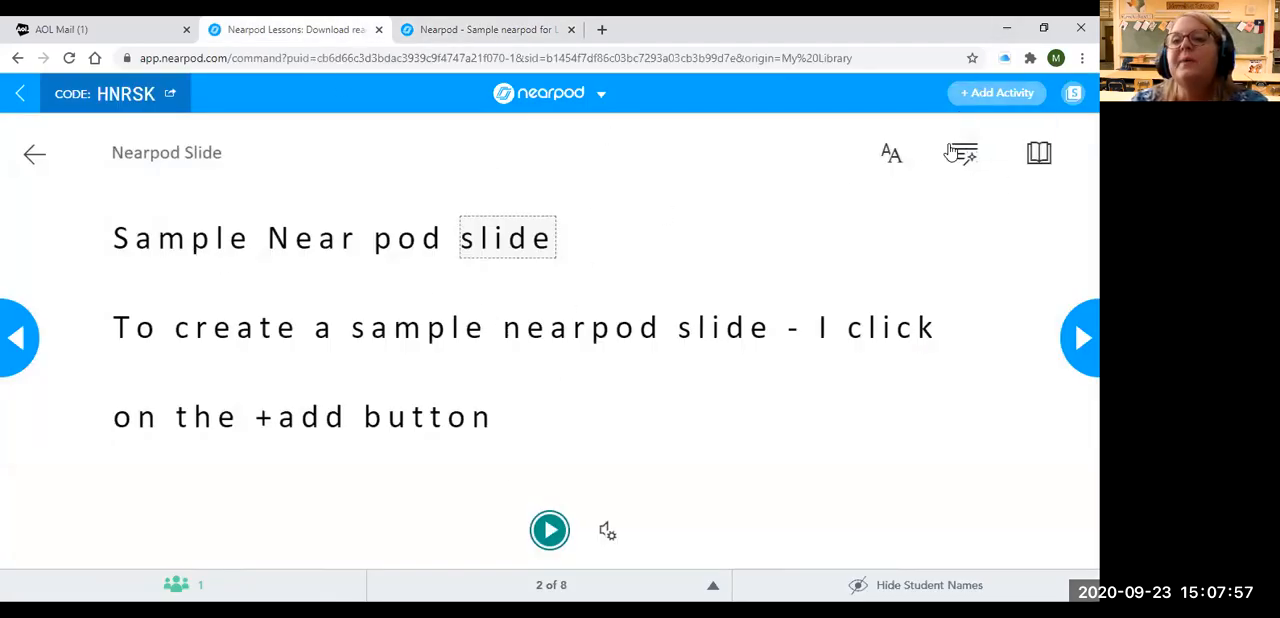
pyautogui.click(34, 158)
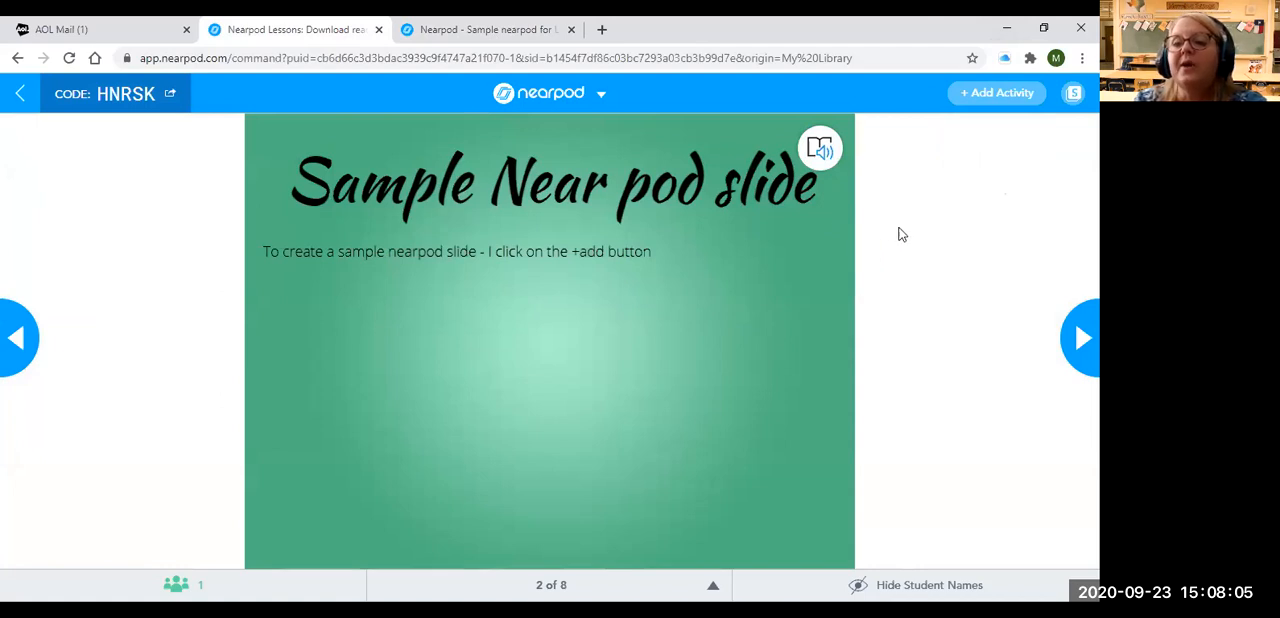
# Advance the live lesson to the Draw It activity and draw a large closed orange oval on the student's canvas
pyautogui.click(1082, 338)
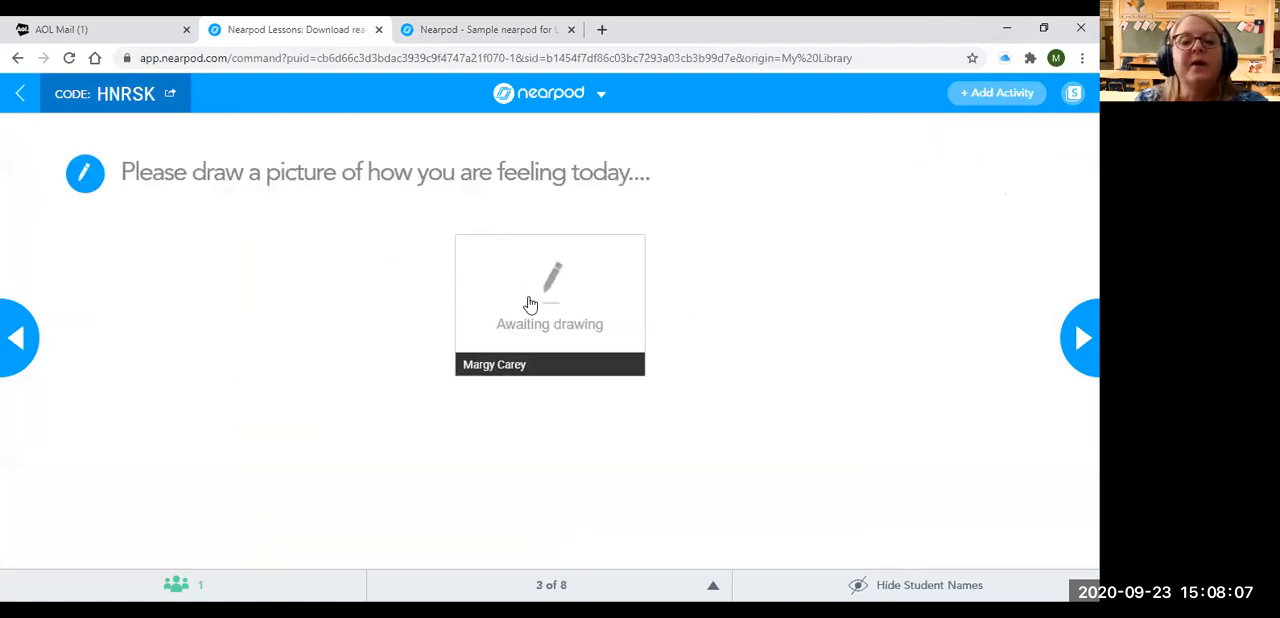
pyautogui.click(510, 33)
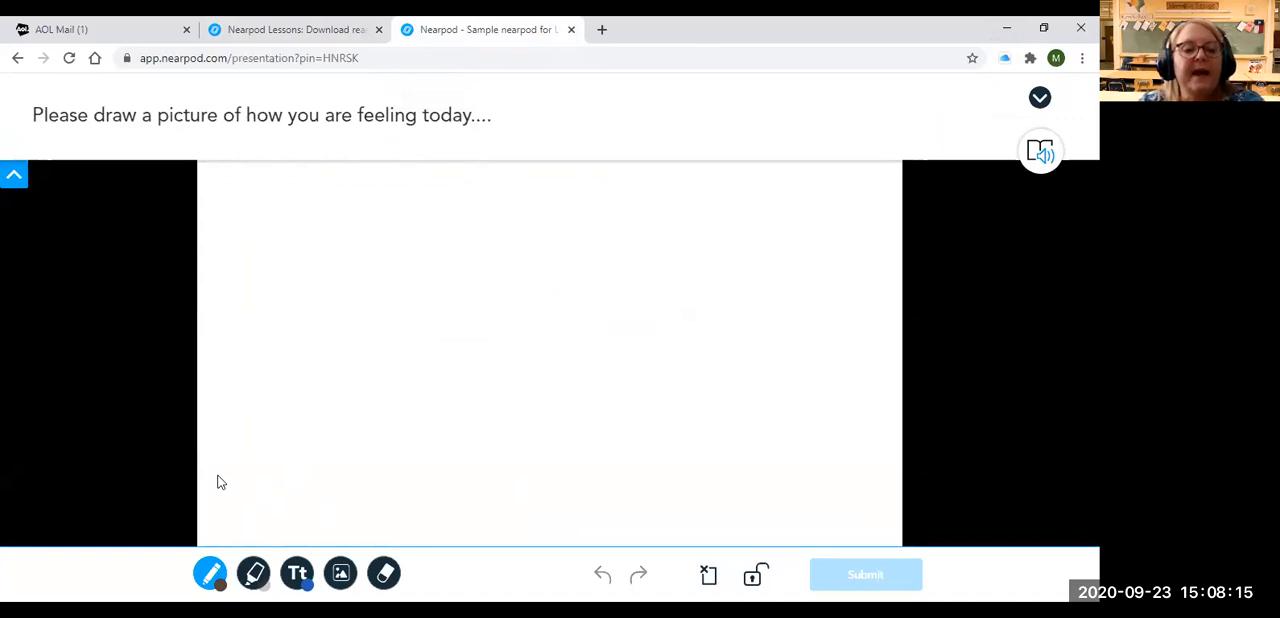
pyautogui.click(210, 573)
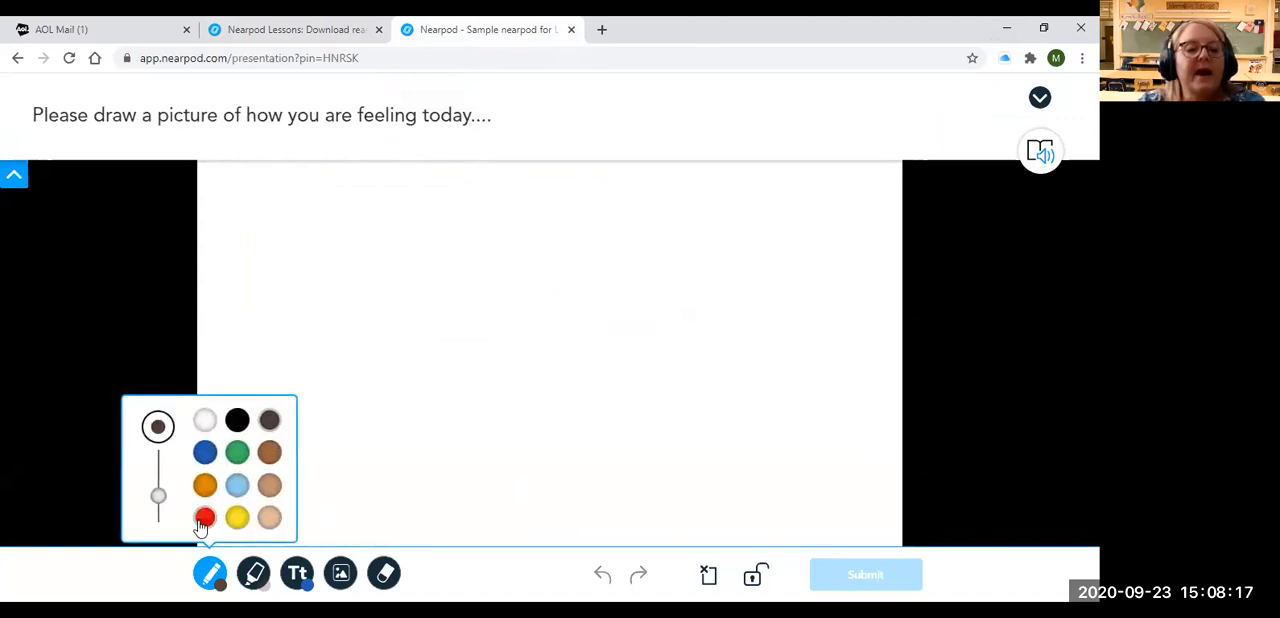
pyautogui.click(204, 485)
pyautogui.click(512, 248)
pyautogui.moveTo(502, 248)
pyautogui.mouseDown()
pyautogui.moveTo(454, 420)
pyautogui.moveTo(677, 277)
pyautogui.moveTo(500, 249)
pyautogui.mouseUp()
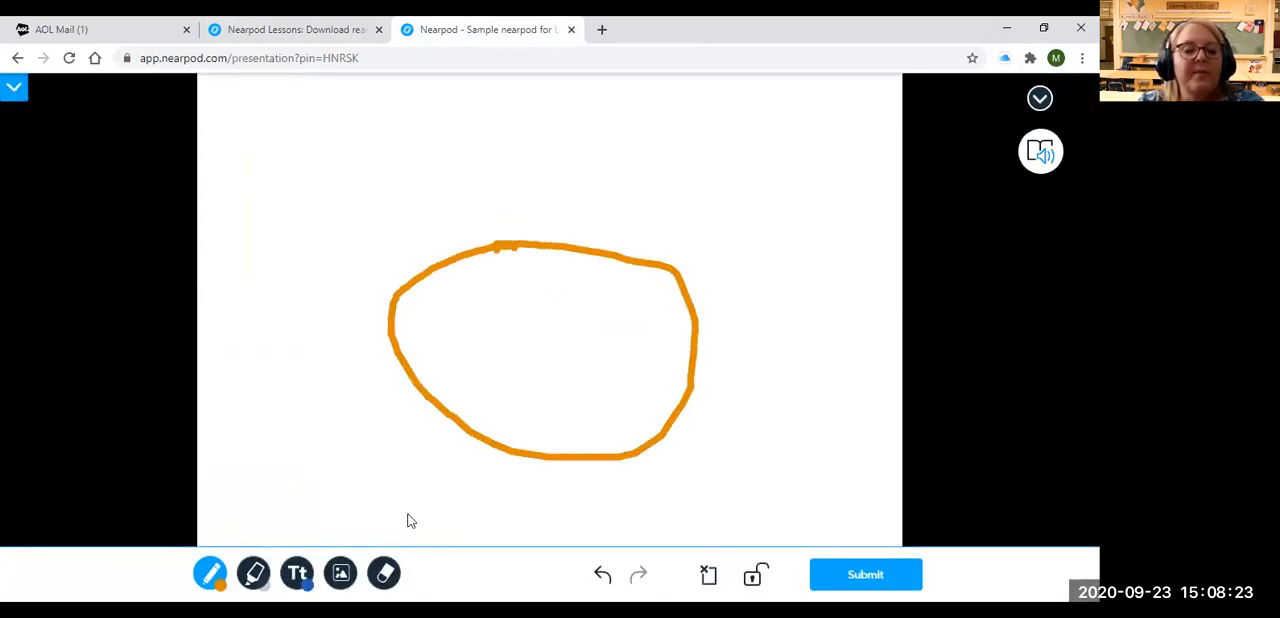
# Draw green eyes, a brown nose and a red smiling mouth inside the orange oval on the student's canvas
pyautogui.click(236, 457)
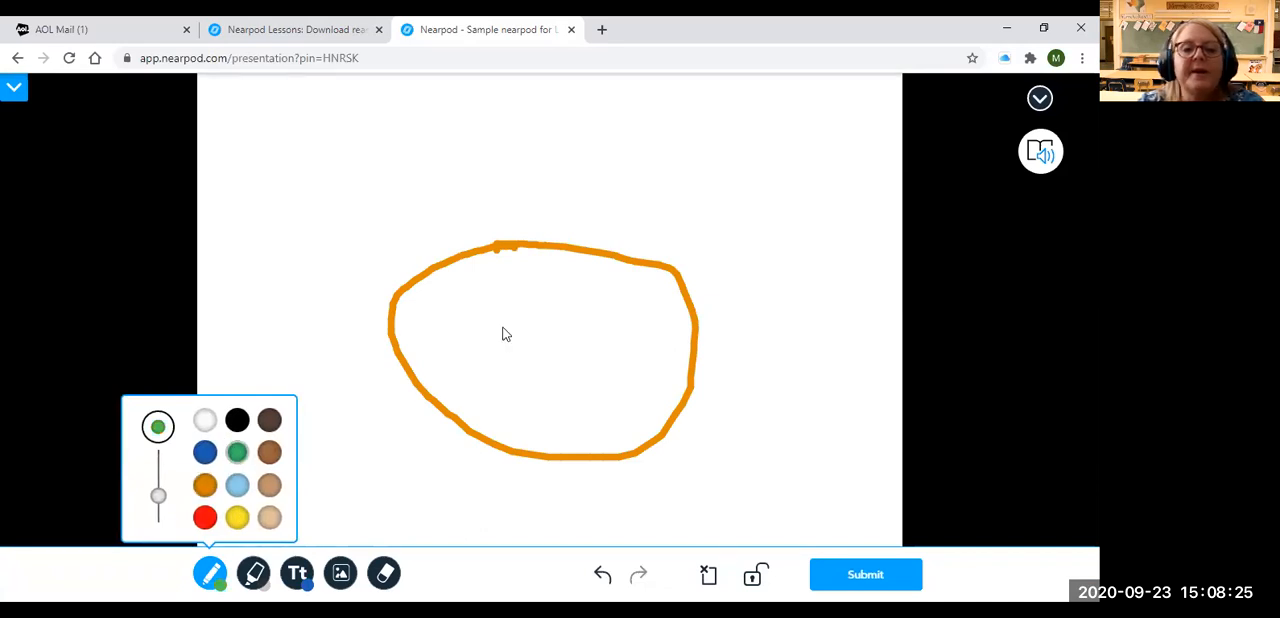
pyautogui.moveTo(477, 300); pyautogui.dragTo(483, 298)
pyautogui.moveTo(598, 302); pyautogui.dragTo(616, 306)
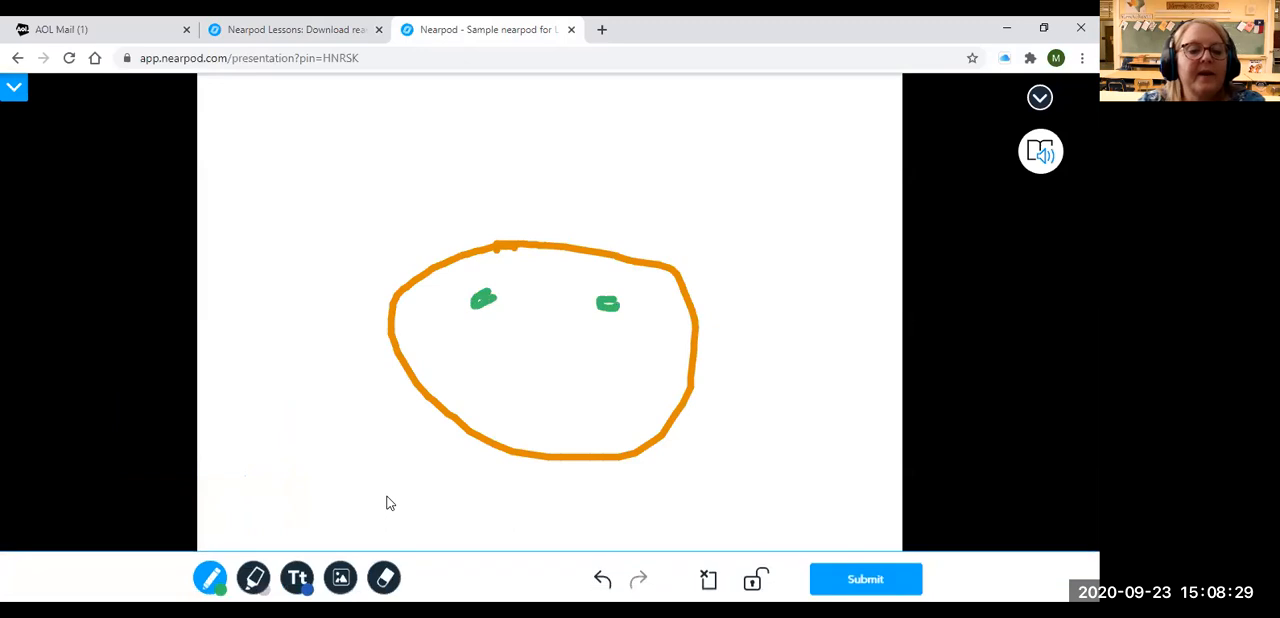
pyautogui.click(211, 576)
pyautogui.click(270, 455)
pyautogui.moveTo(534, 319); pyautogui.dragTo(578, 364)
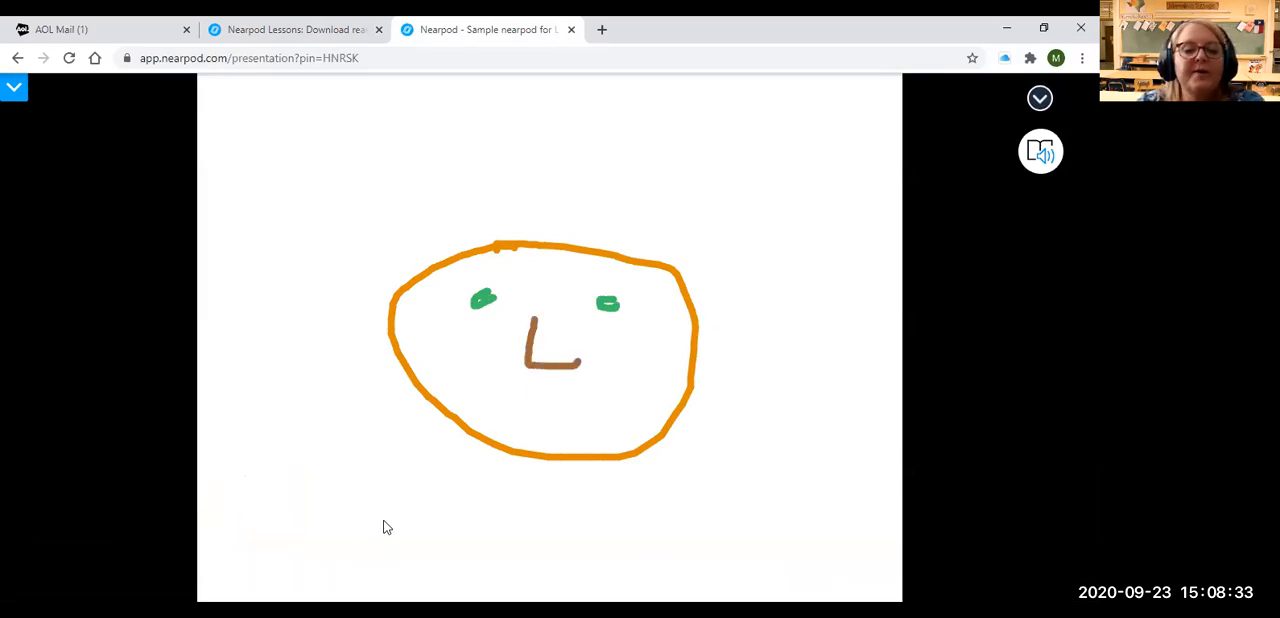
pyautogui.click(205, 517)
pyautogui.moveTo(462, 368)
pyautogui.mouseDown()
pyautogui.moveTo(621, 386)
pyautogui.moveTo(627, 374)
pyautogui.mouseUp()
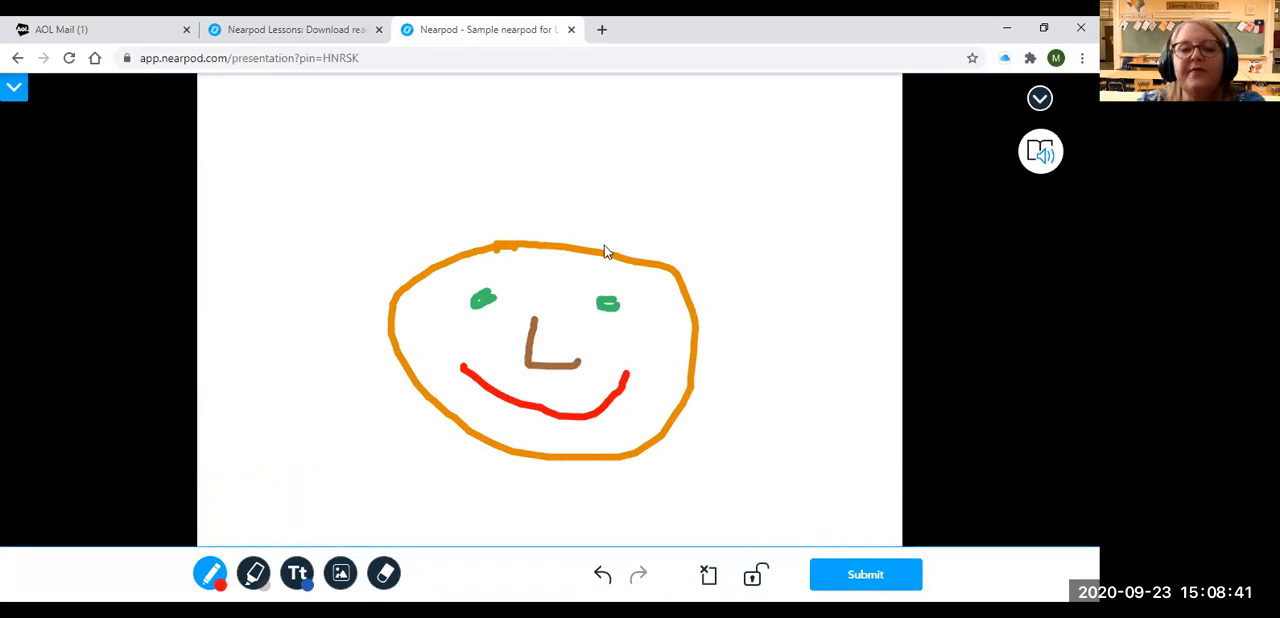
# Add three red hair strokes on top of the face and submit the student's drawing
pyautogui.moveTo(596, 242); pyautogui.dragTo(674, 213)
pyautogui.moveTo(517, 210); pyautogui.dragTo(586, 264)
pyautogui.moveTo(607, 212); pyautogui.dragTo(587, 242)
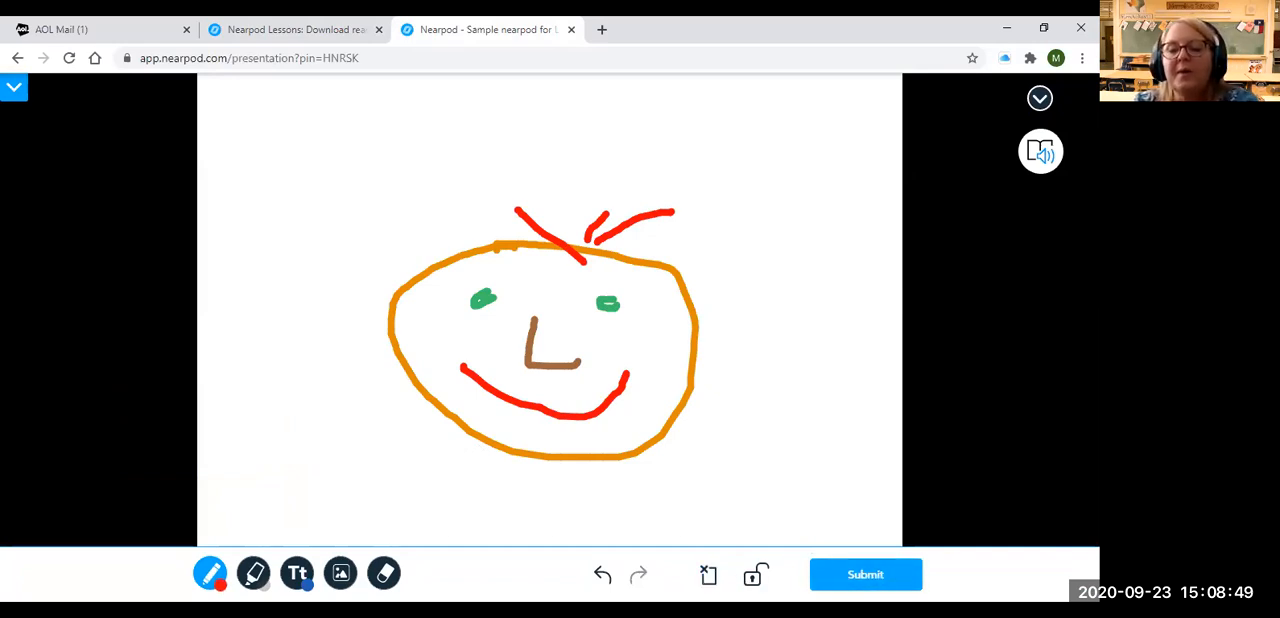
pyautogui.click(865, 574)
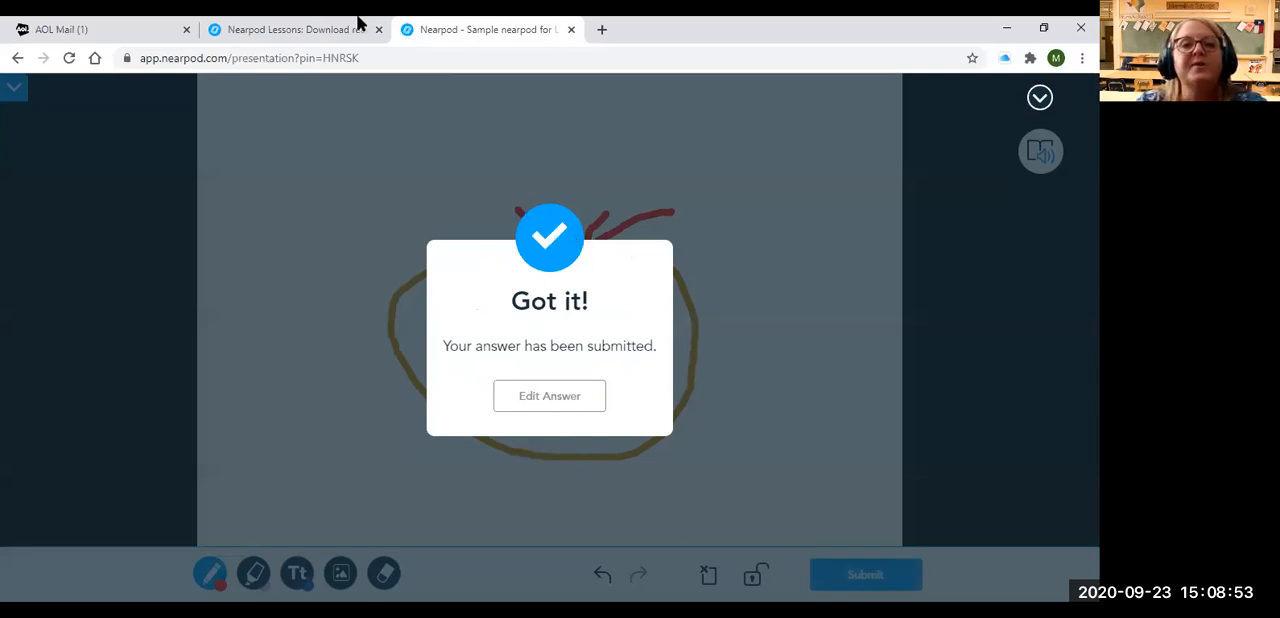
# Open the submitted drawing in the teacher view, share it with the class and unshare it again
pyautogui.click(320, 29)
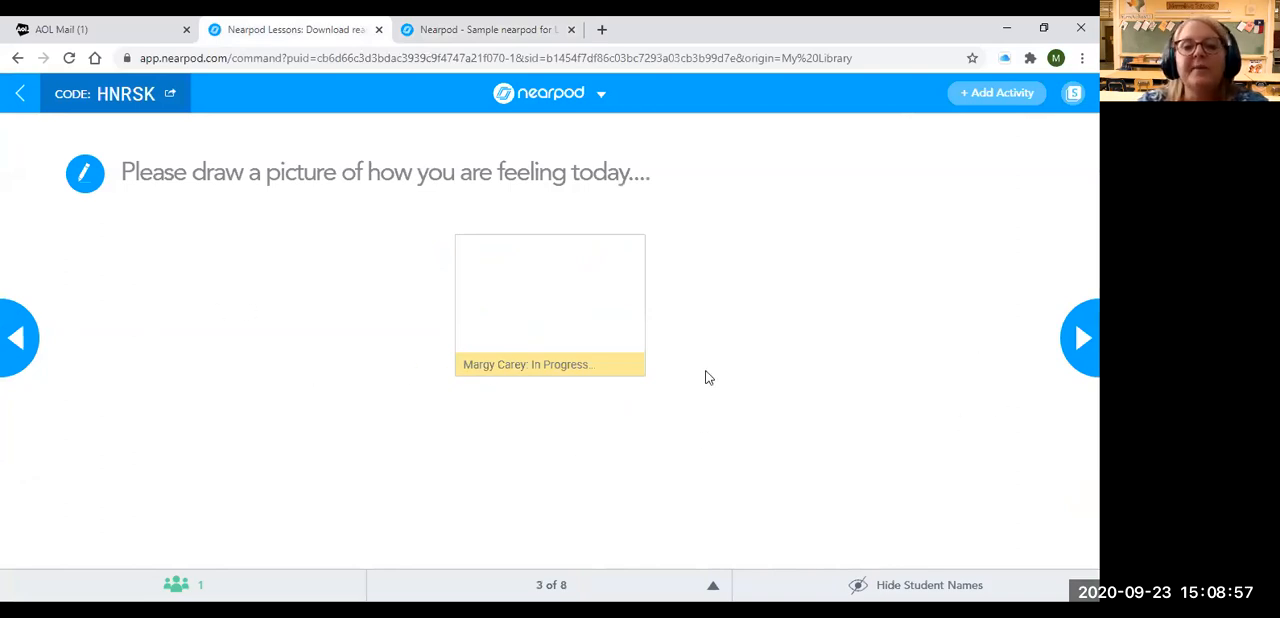
pyautogui.click(545, 343)
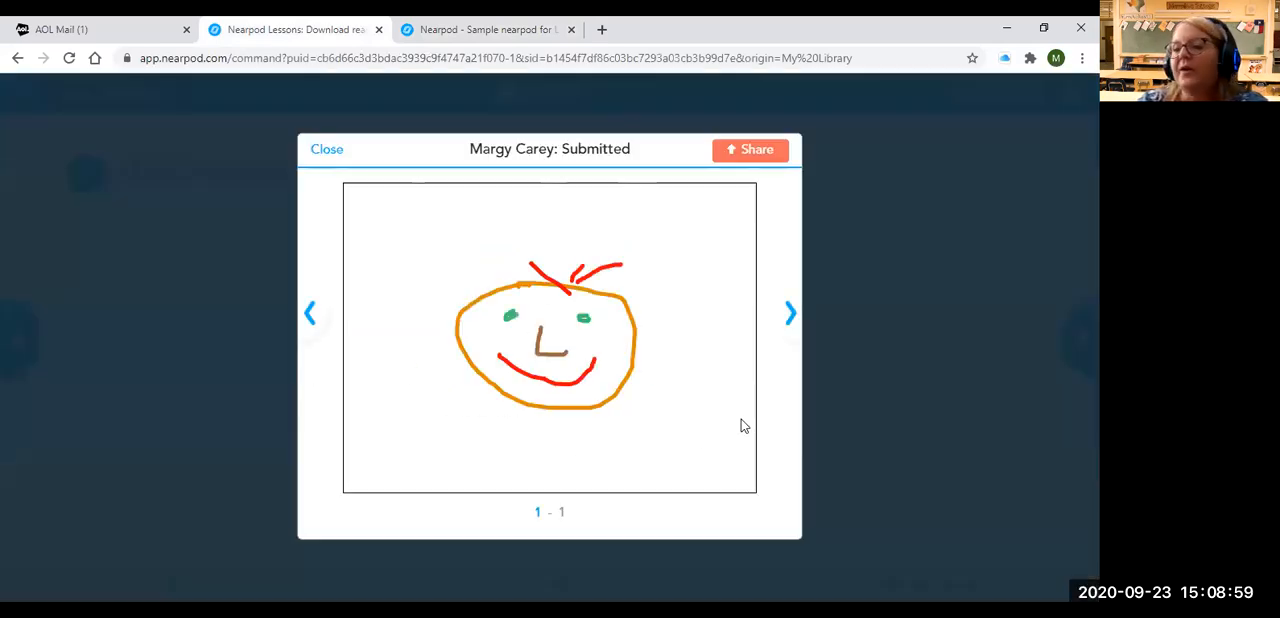
pyautogui.click(750, 152)
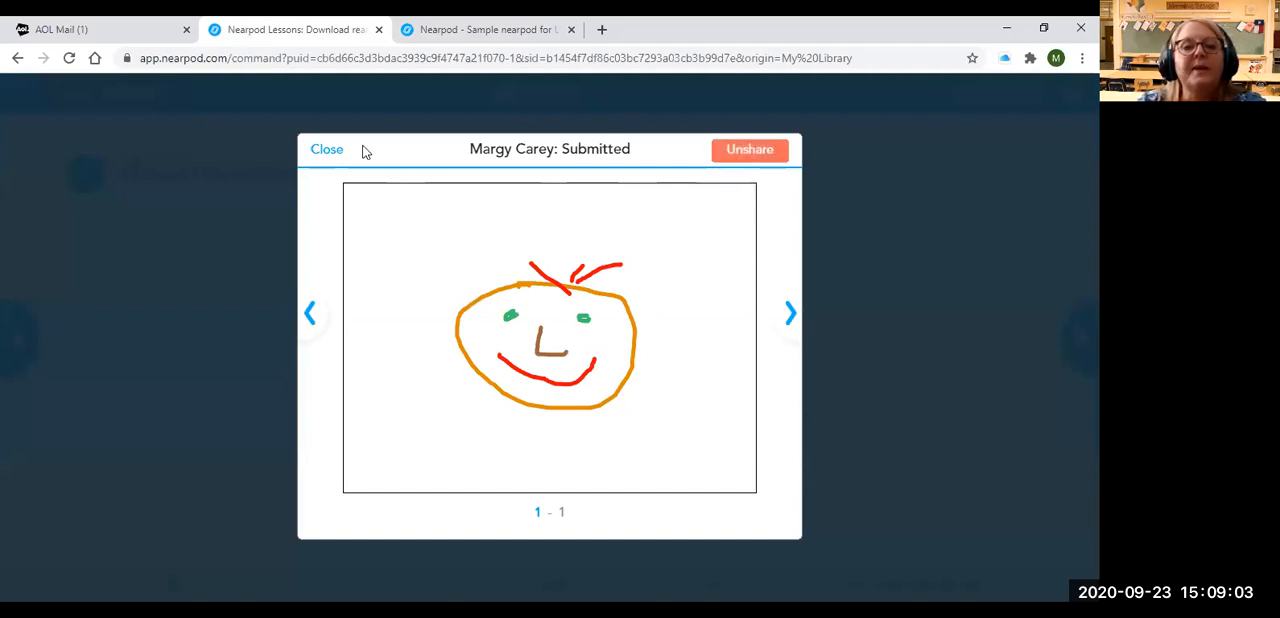
pyautogui.click(743, 156)
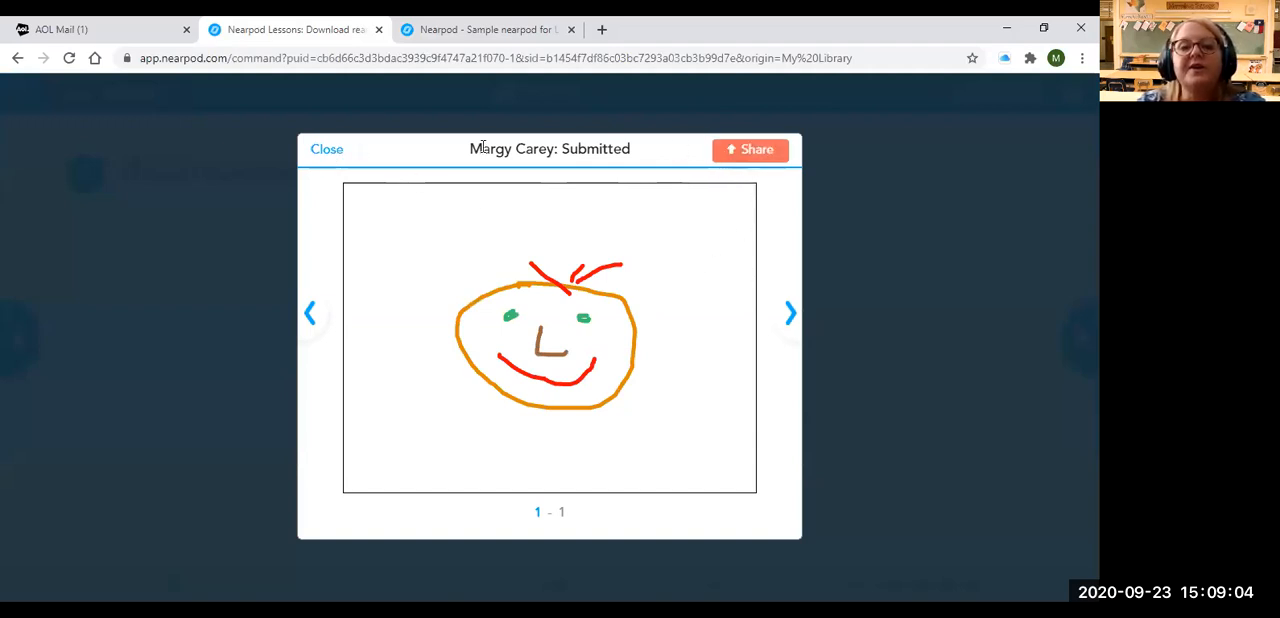
pyautogui.click(330, 153)
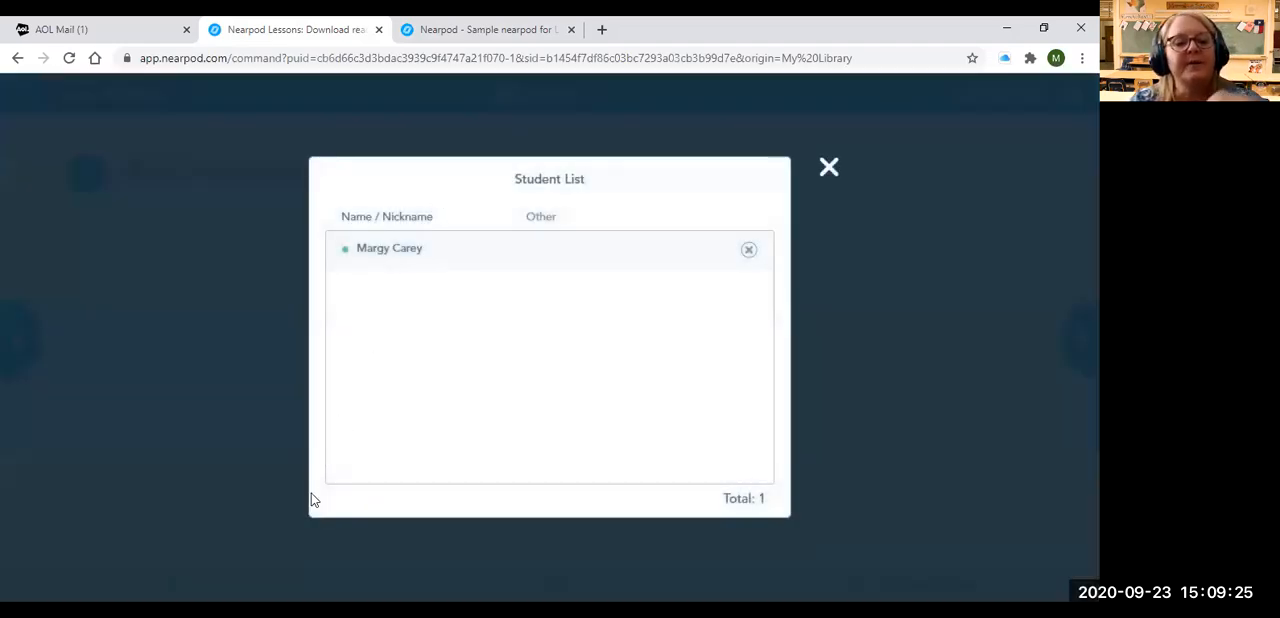
# Check the list of students who have joined the session, then return to the Draw It activity
pyautogui.click(828, 170)
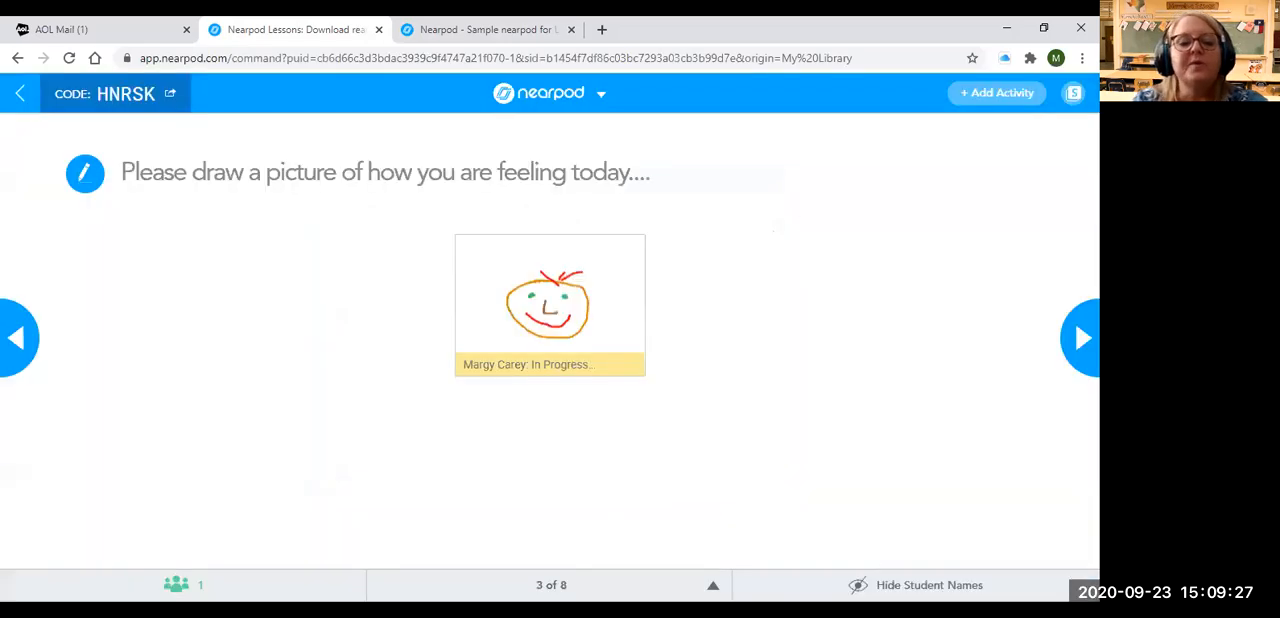
pyautogui.click(183, 585)
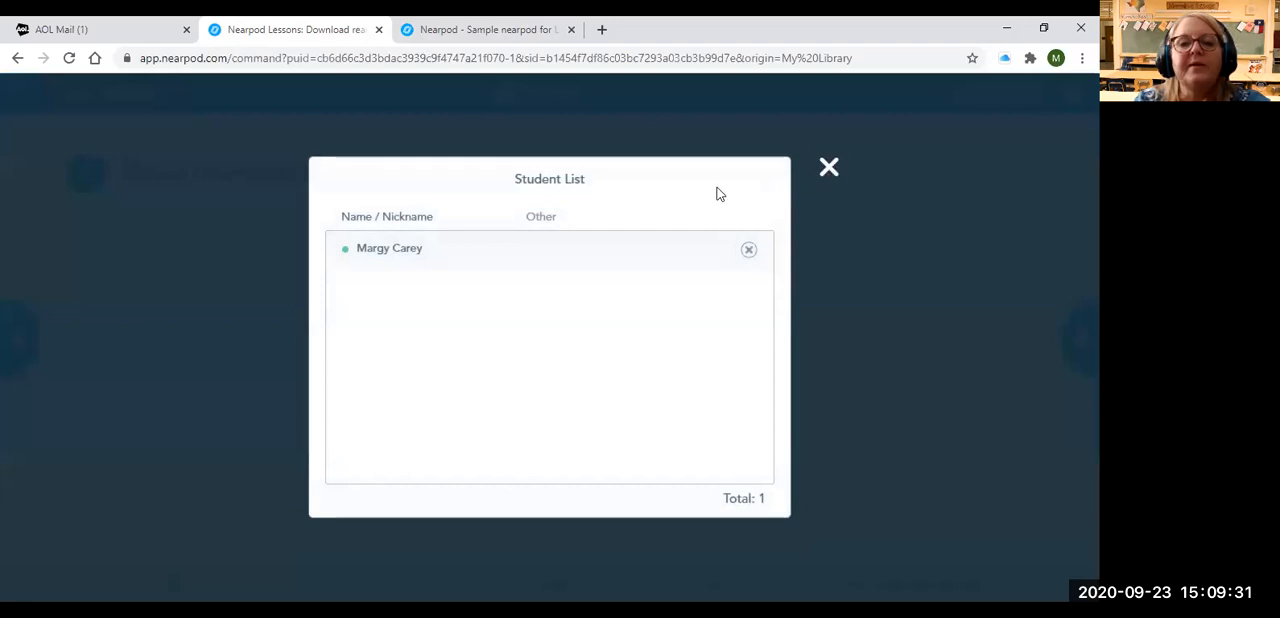
pyautogui.click(829, 170)
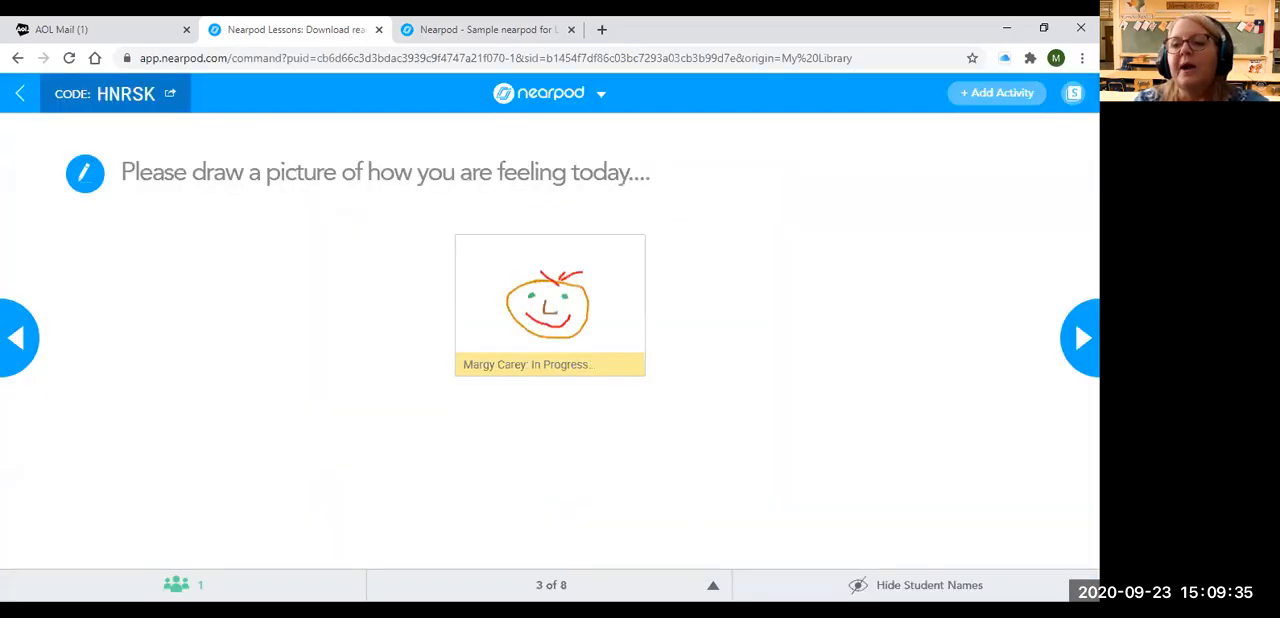
# Advance the live lesson to the Mars field trip, and enter and exit its VR mode
pyautogui.click(1082, 338)
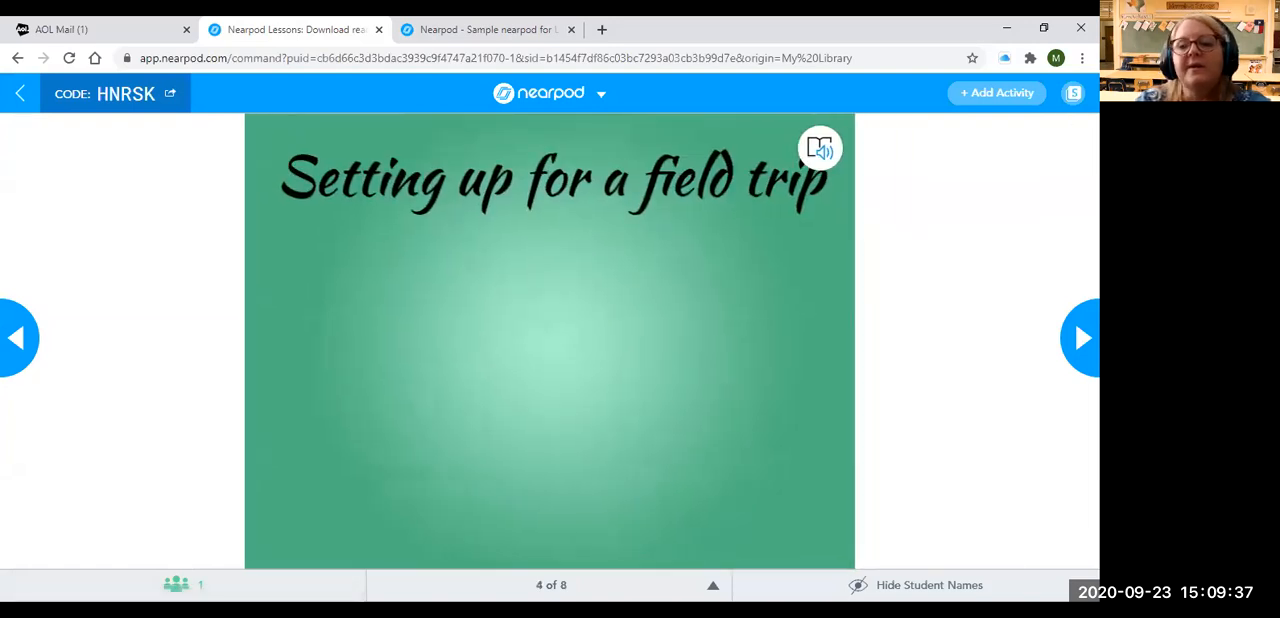
pyautogui.click(1074, 350)
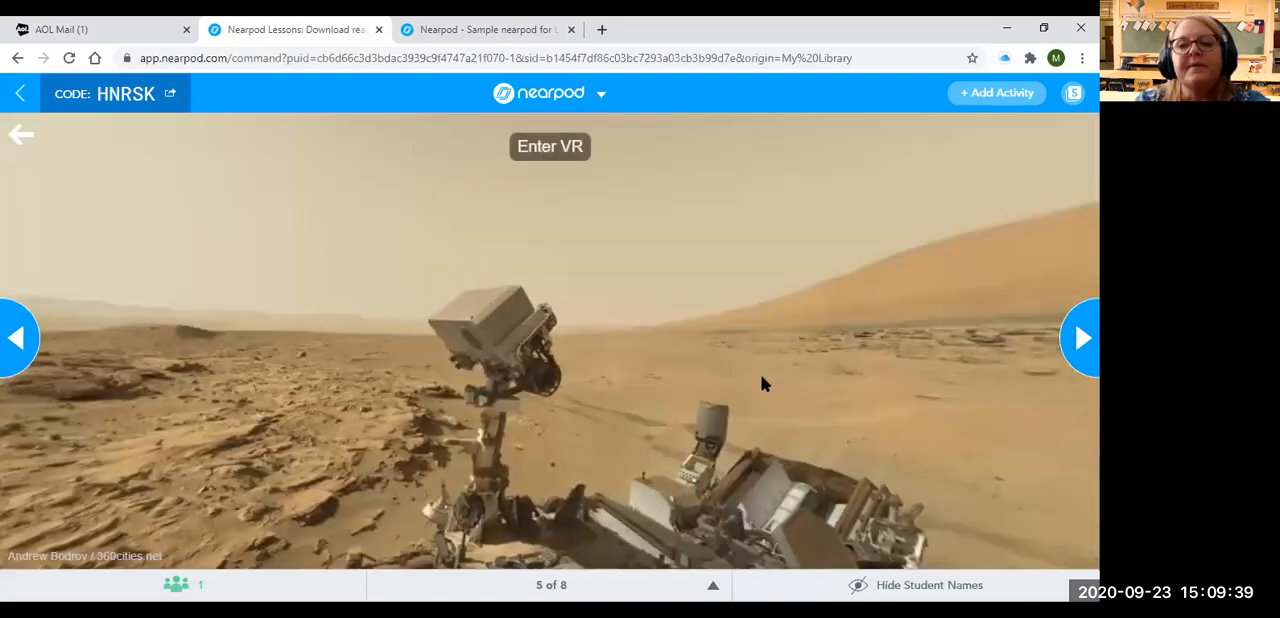
pyautogui.click(549, 147)
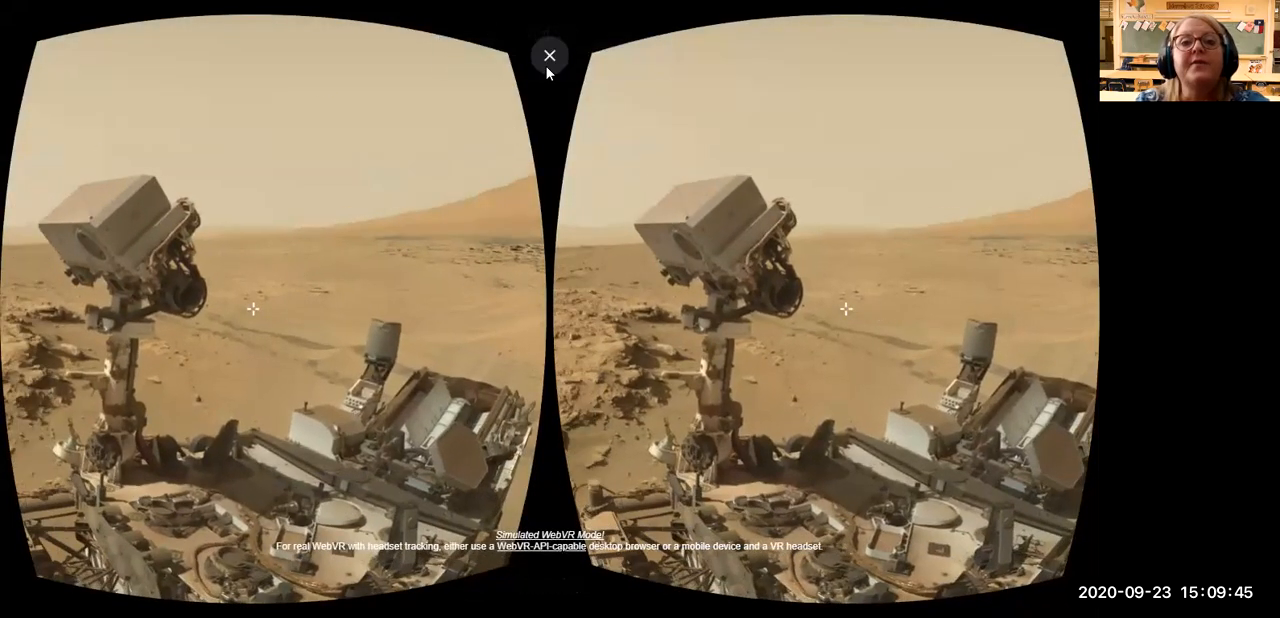
pyautogui.click(549, 57)
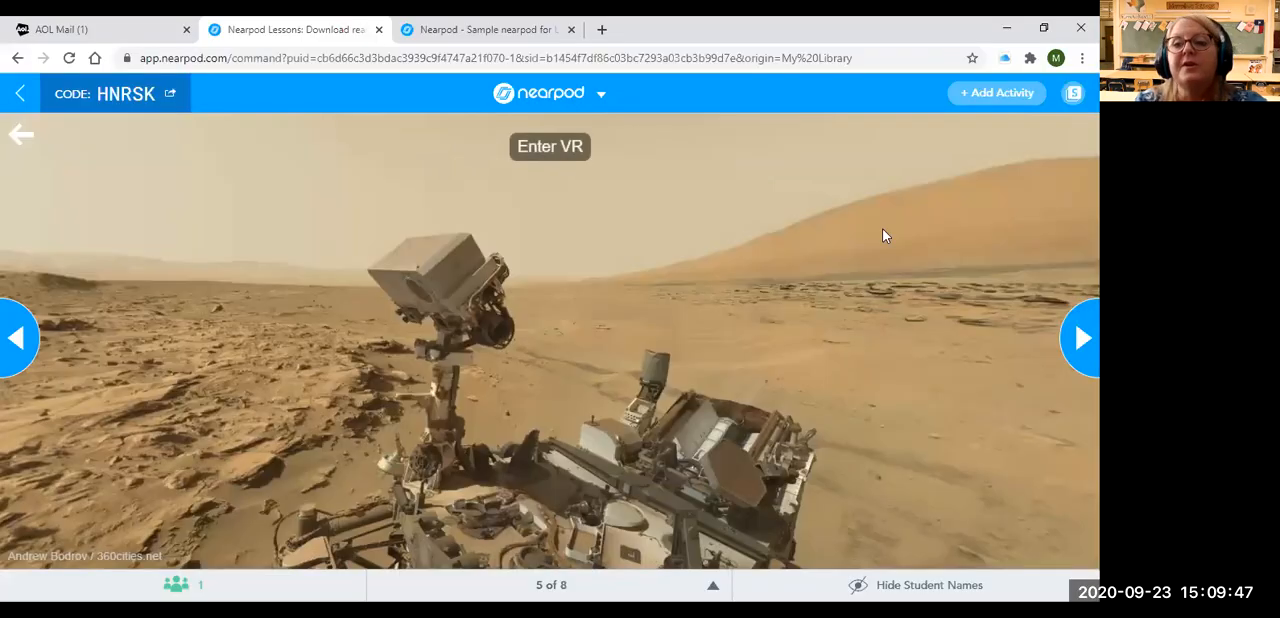
# Advance to the open-ended space travel question, record an audio answer as the student, and try to submit it without text
pyautogui.click(1066, 350)
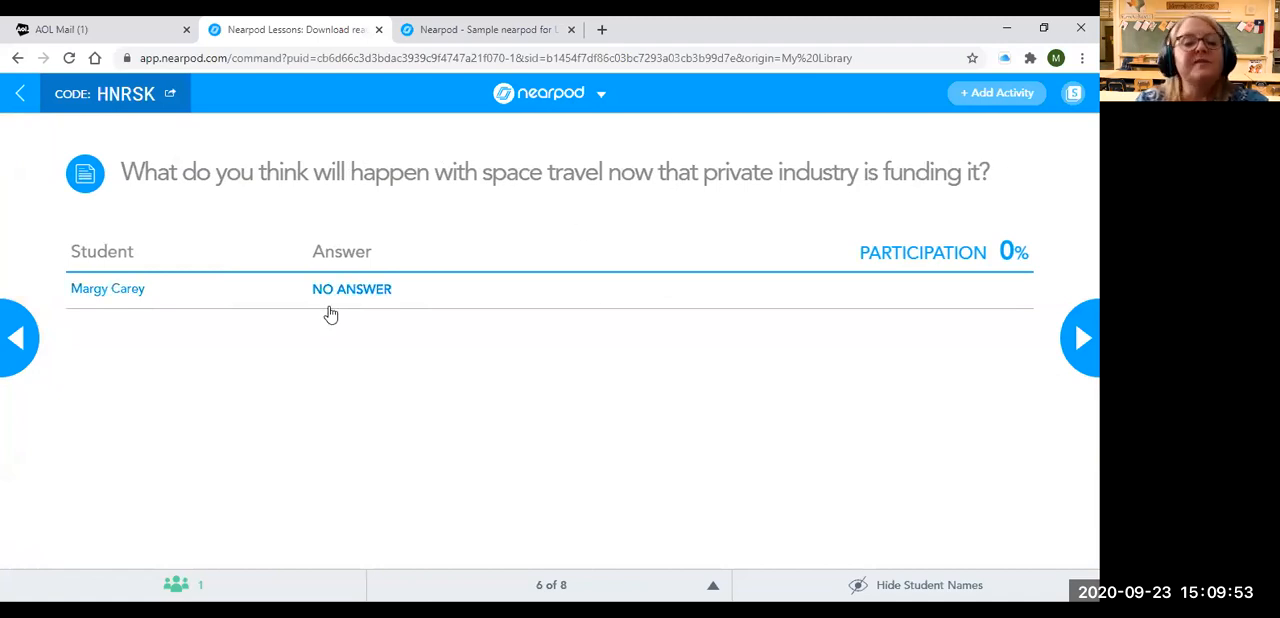
pyautogui.click(470, 29)
pyautogui.click(204, 215)
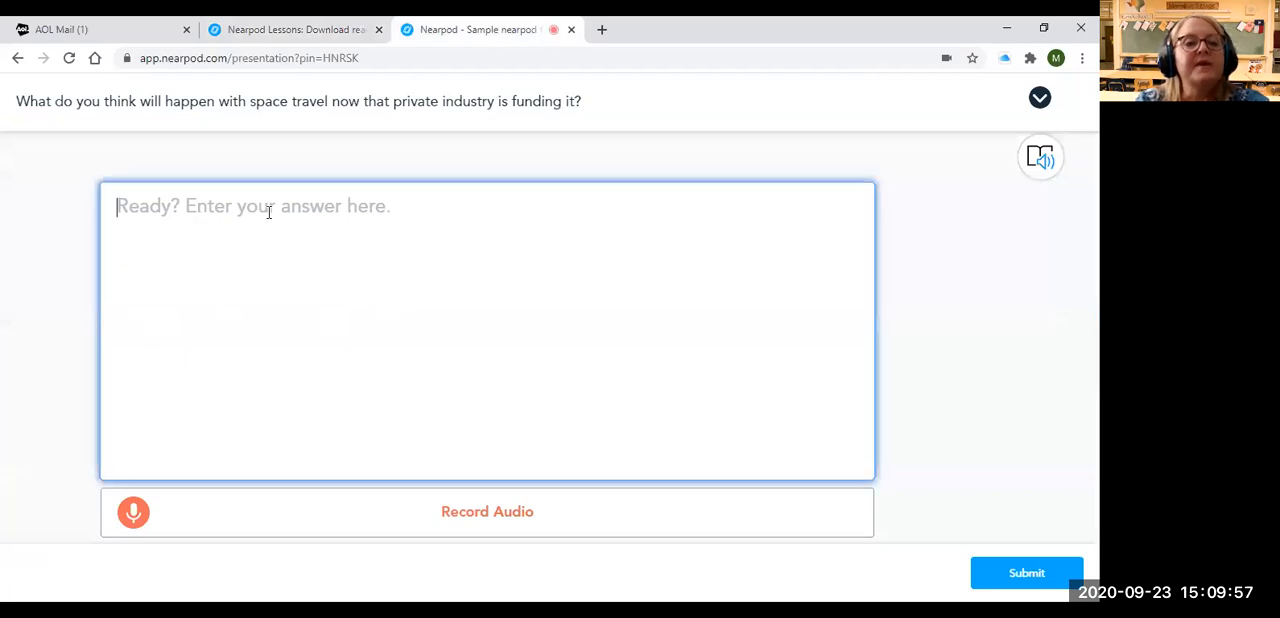
pyautogui.click(478, 525)
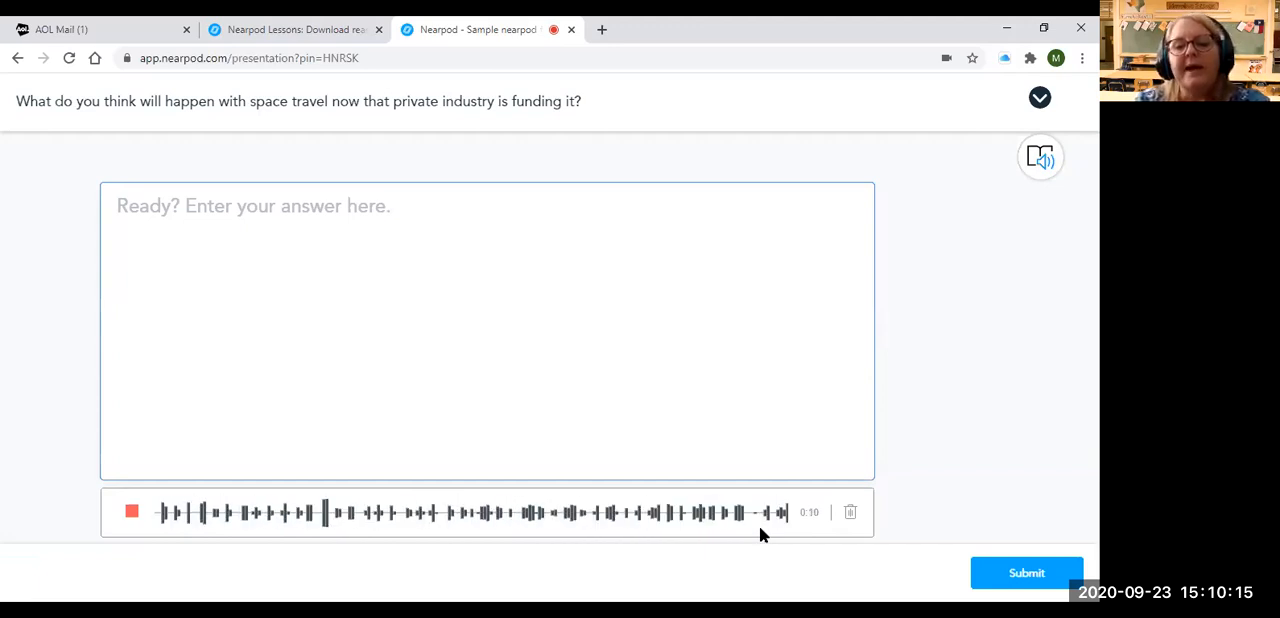
pyautogui.click(995, 580)
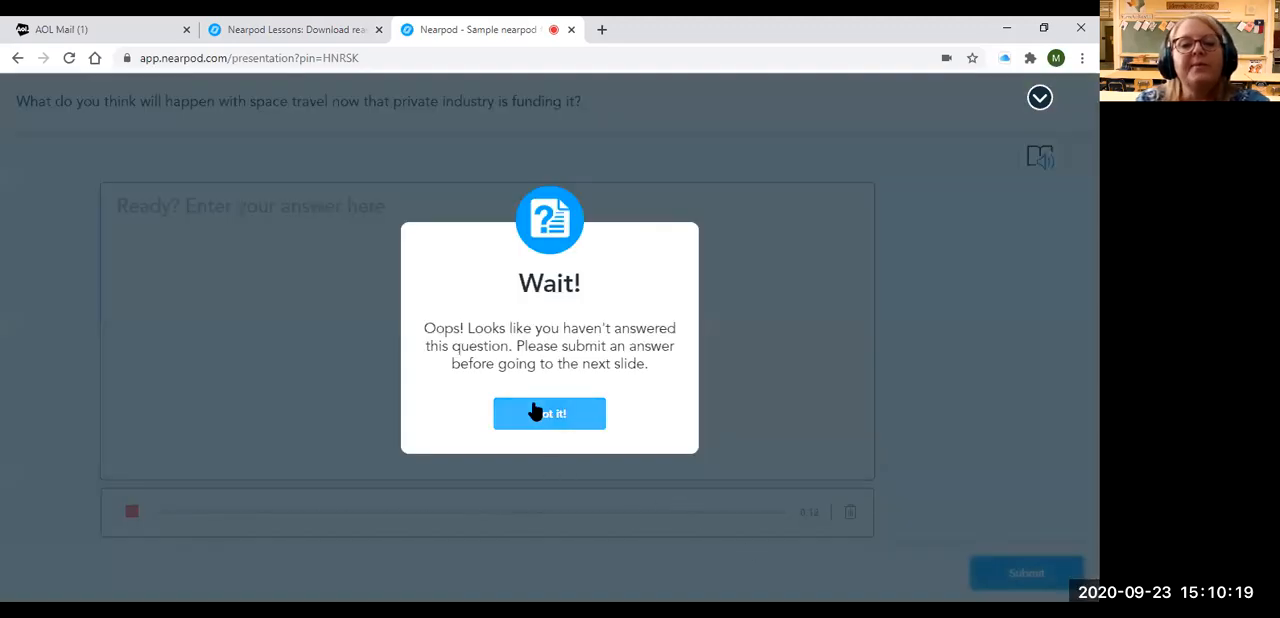
pyautogui.click(535, 417)
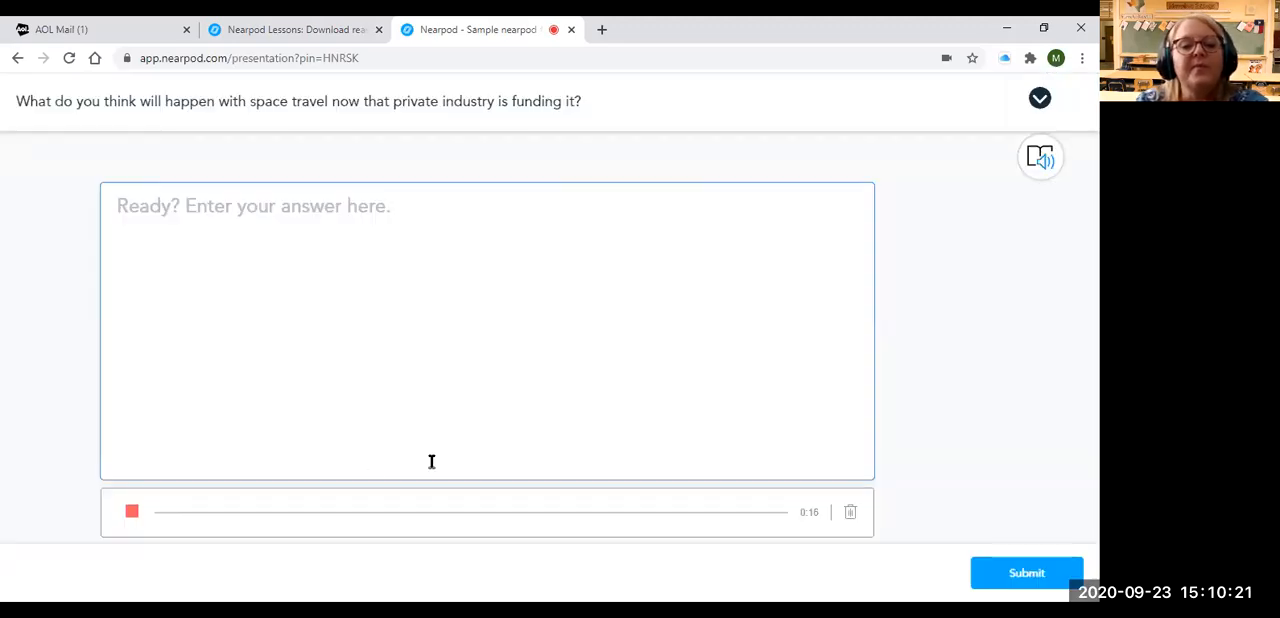
# Enter "I think..." as the student's written answer to the space travel question and submit it
pyautogui.click(243, 210)
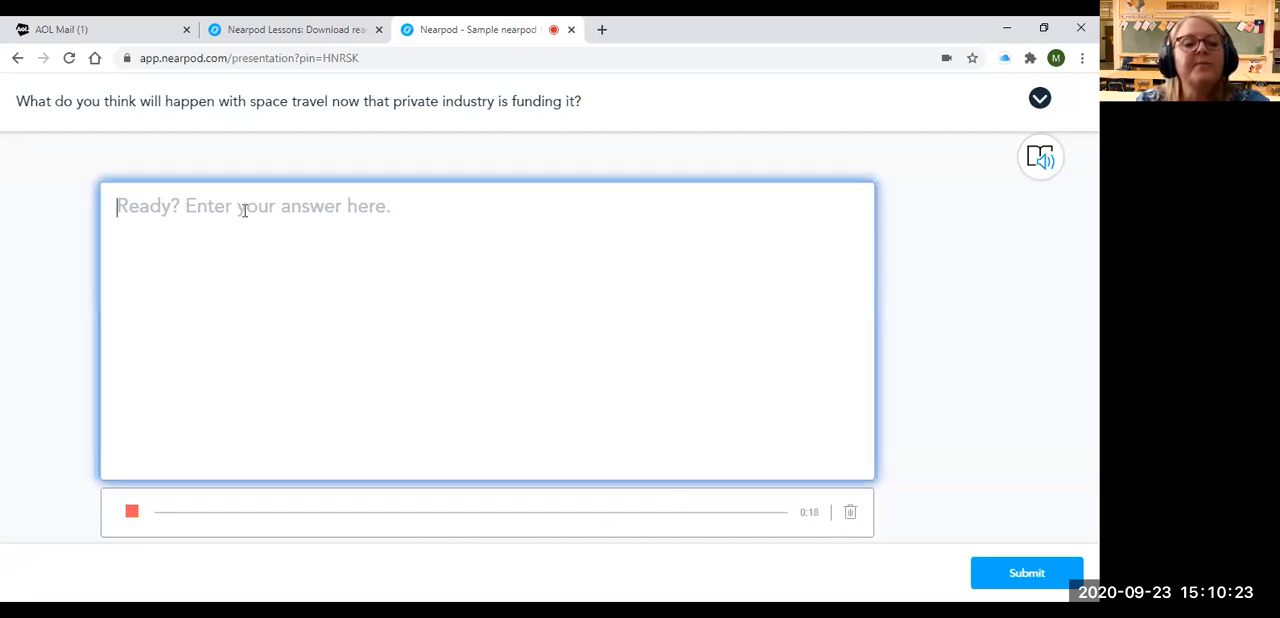
pyautogui.write('I think...')
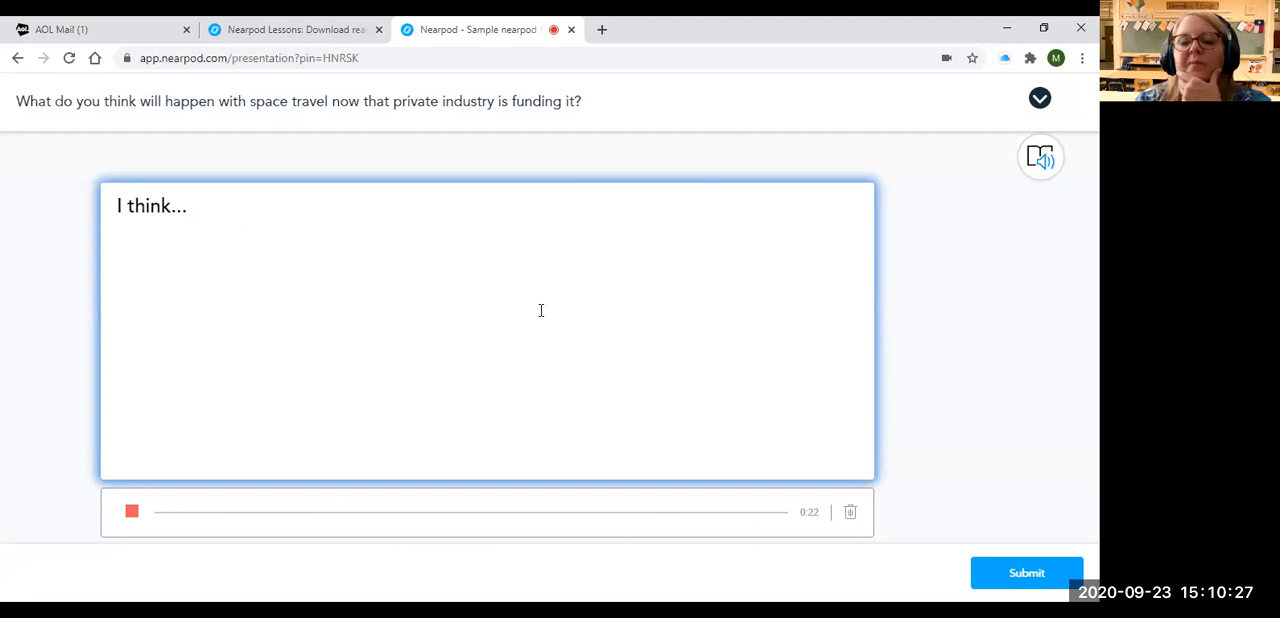
pyautogui.click(1052, 577)
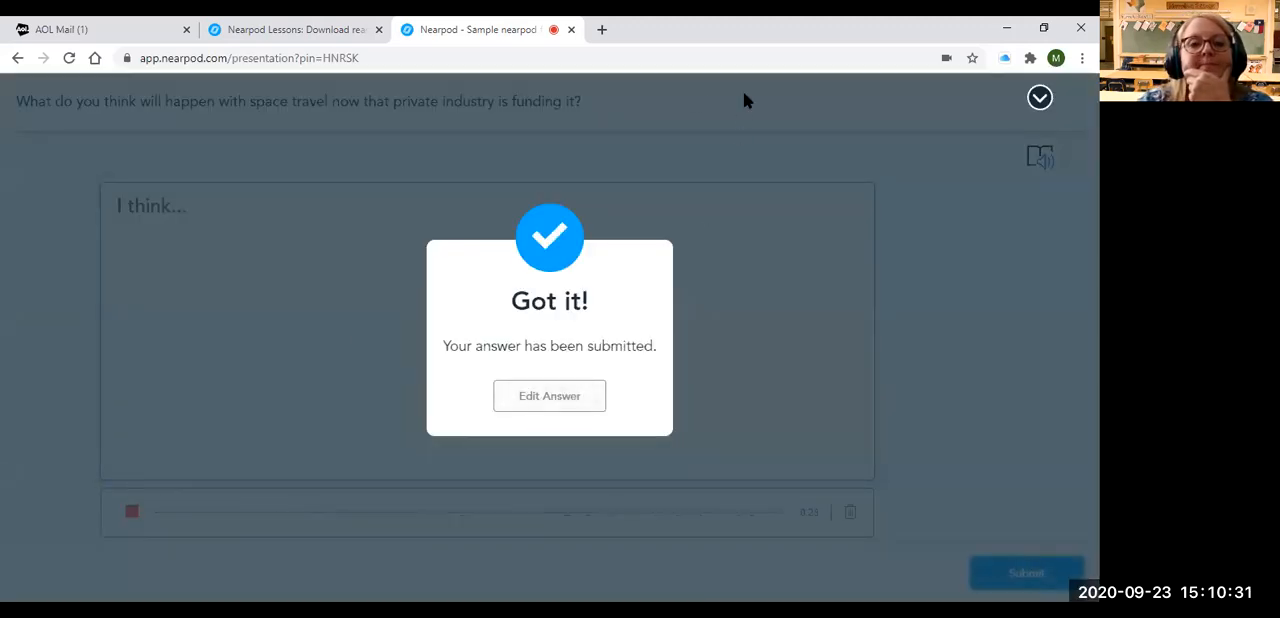
# Review the student's submitted answer to the space travel question in the teacher view and close it
pyautogui.click(259, 32)
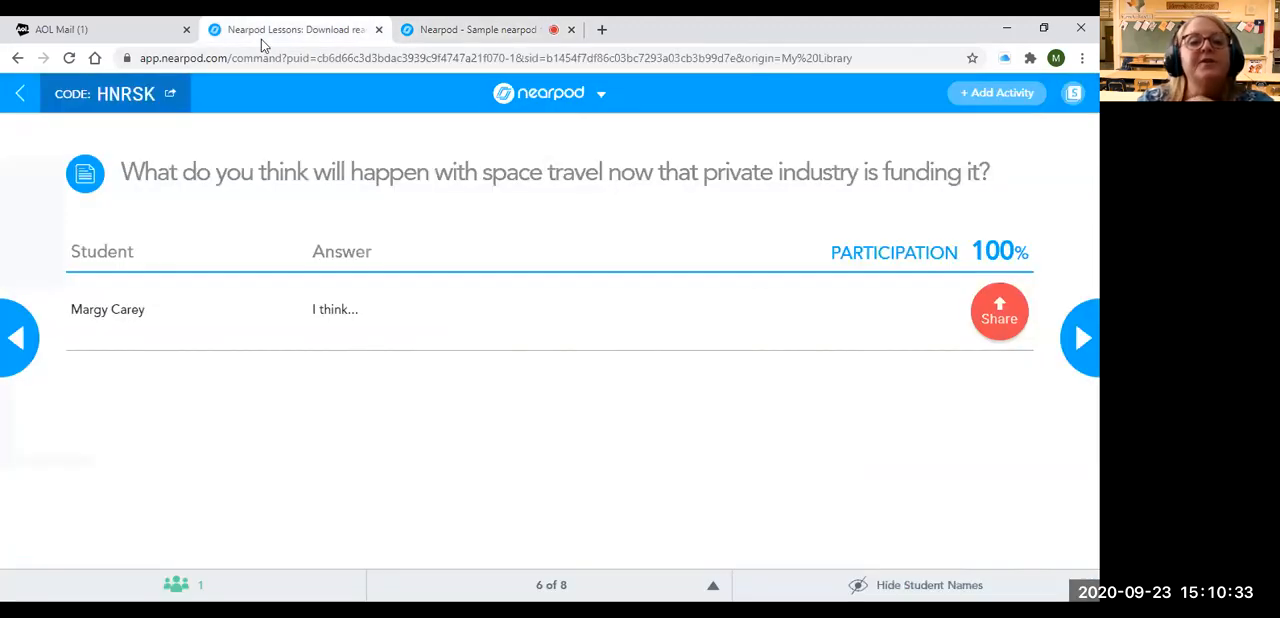
pyautogui.click(331, 309)
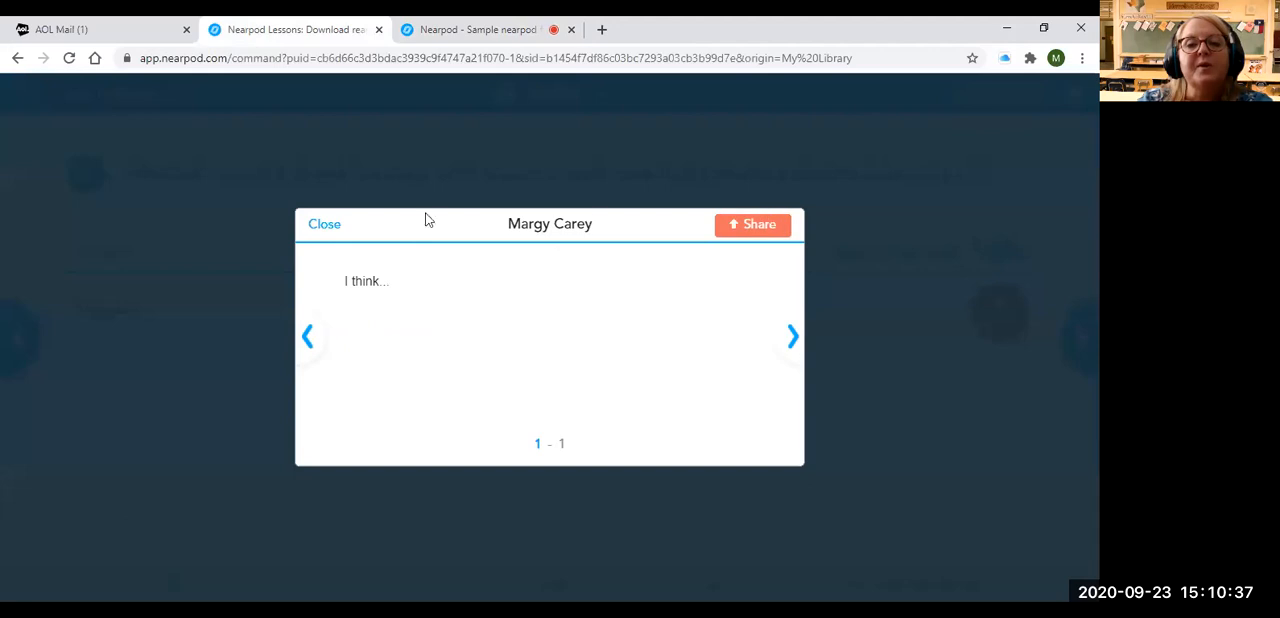
pyautogui.click(322, 226)
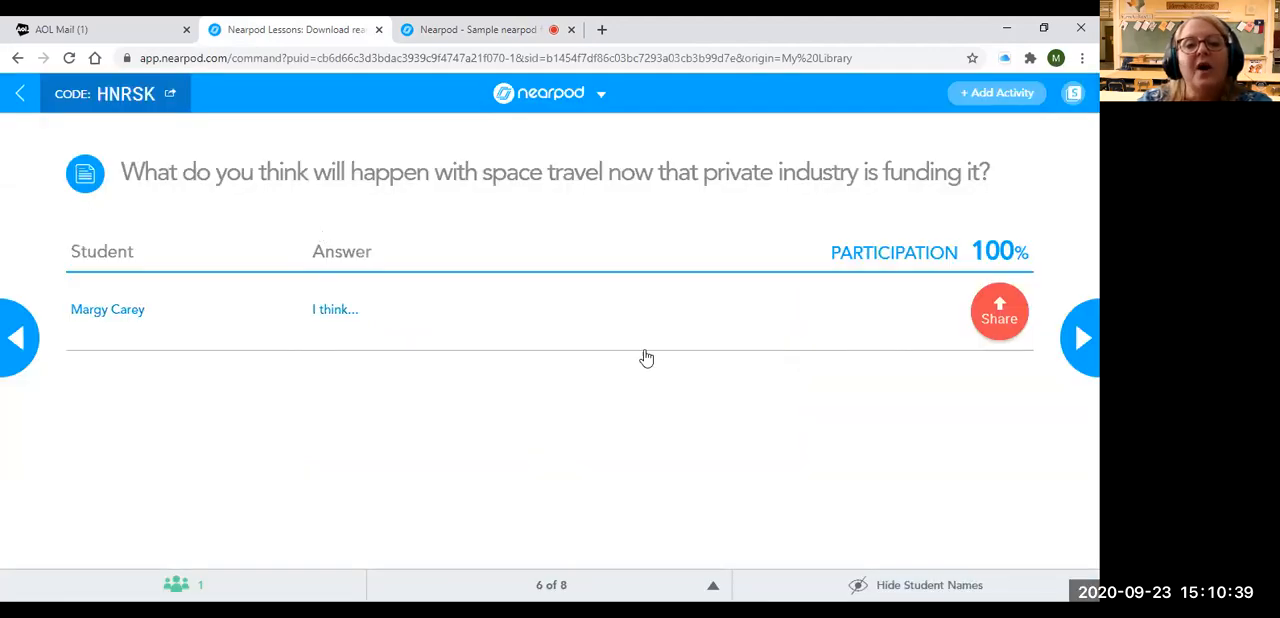
# On the Collaborate Board, require approval of student comments for the rest of the session and post "I think..." as the teacher
pyautogui.press('Right')
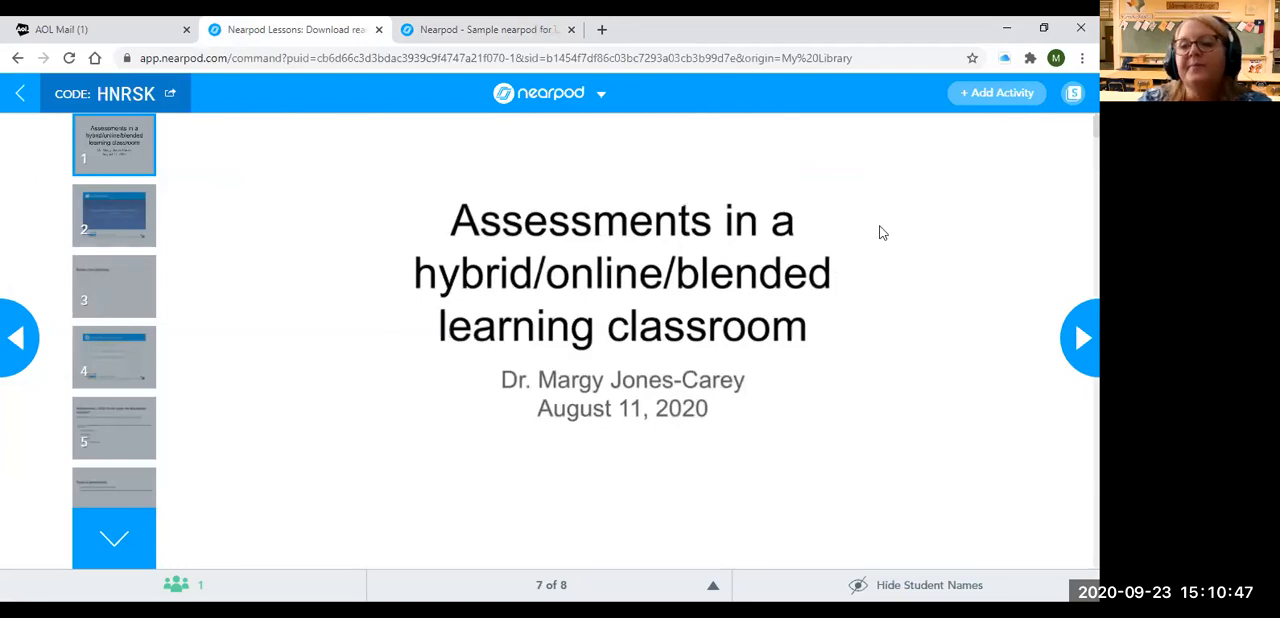
pyautogui.press('Right')
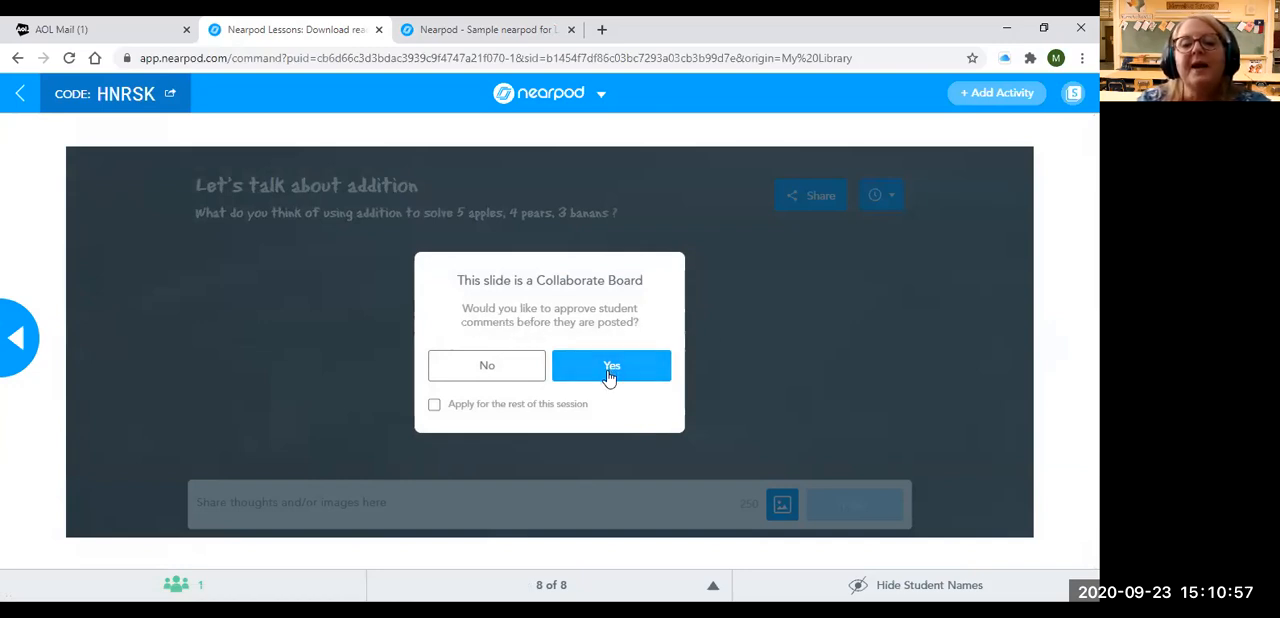
pyautogui.click(436, 405)
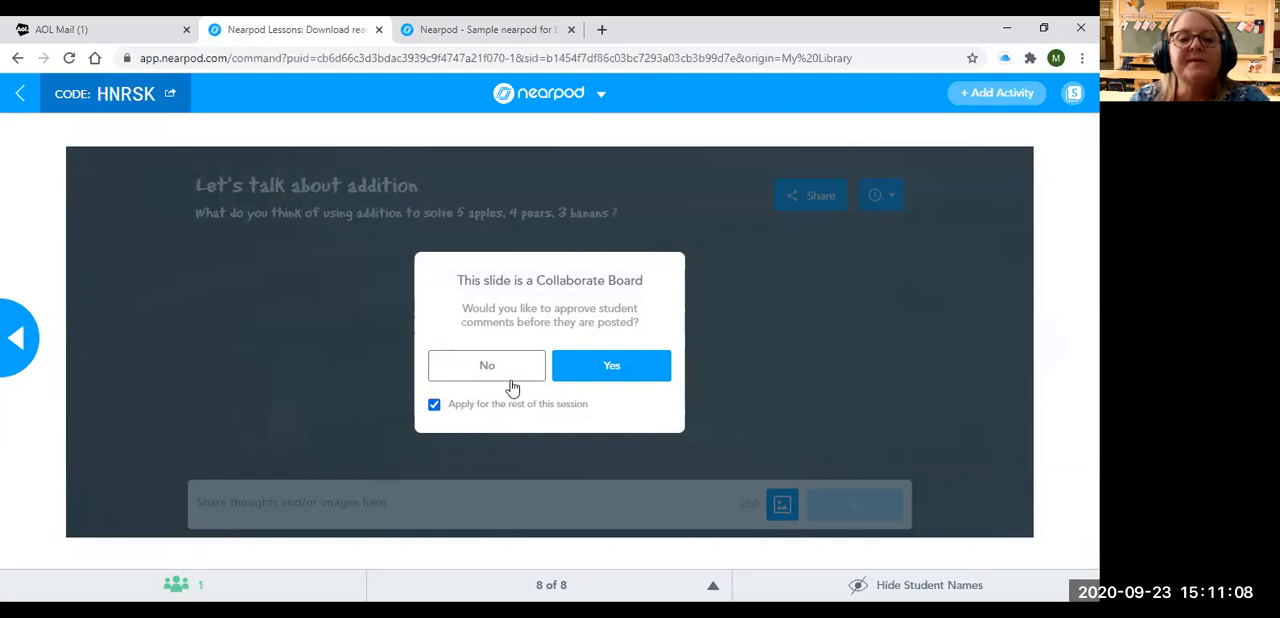
pyautogui.click(624, 378)
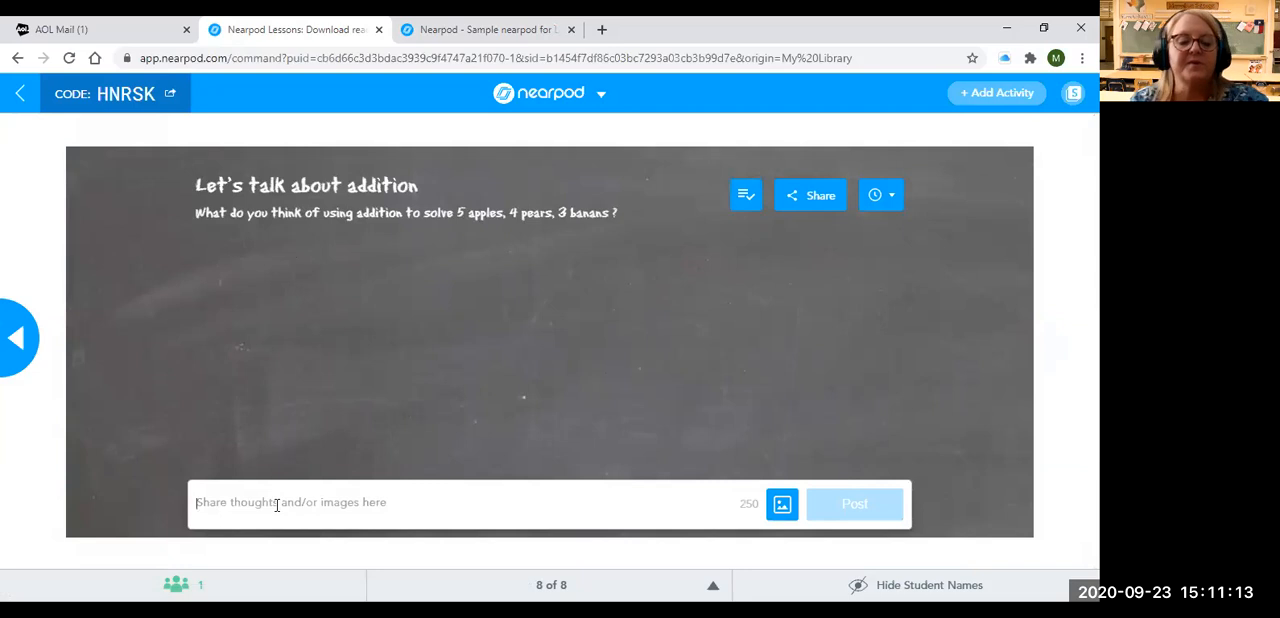
pyautogui.write('I thn')
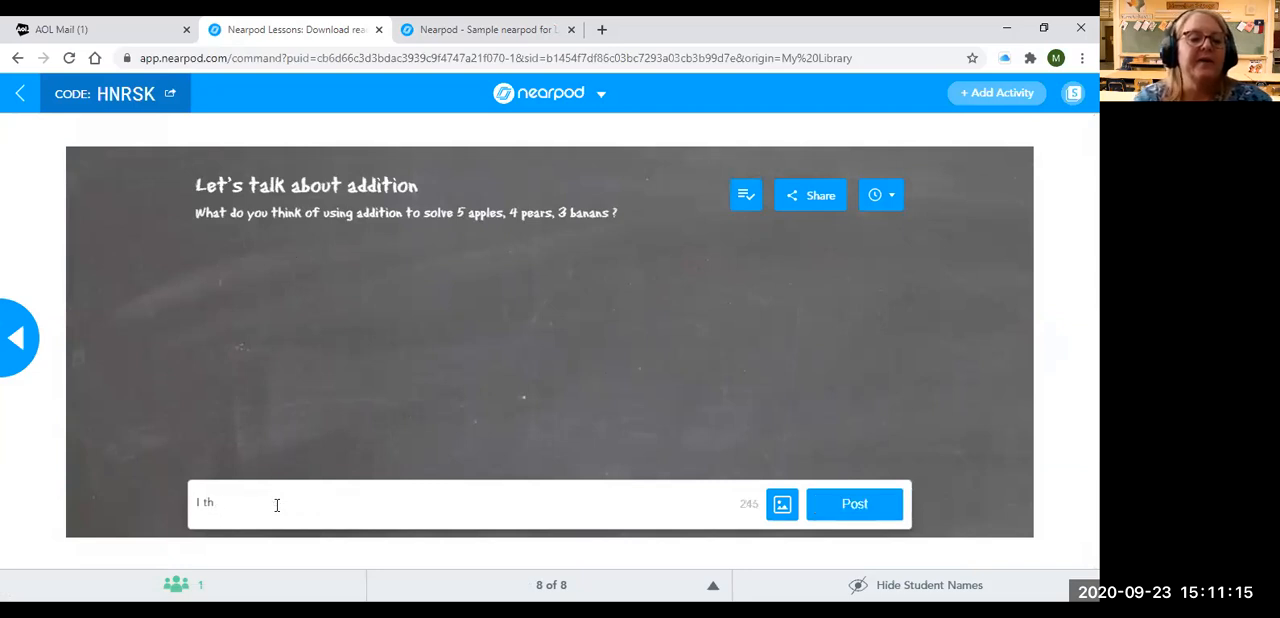
pyautogui.click(822, 508)
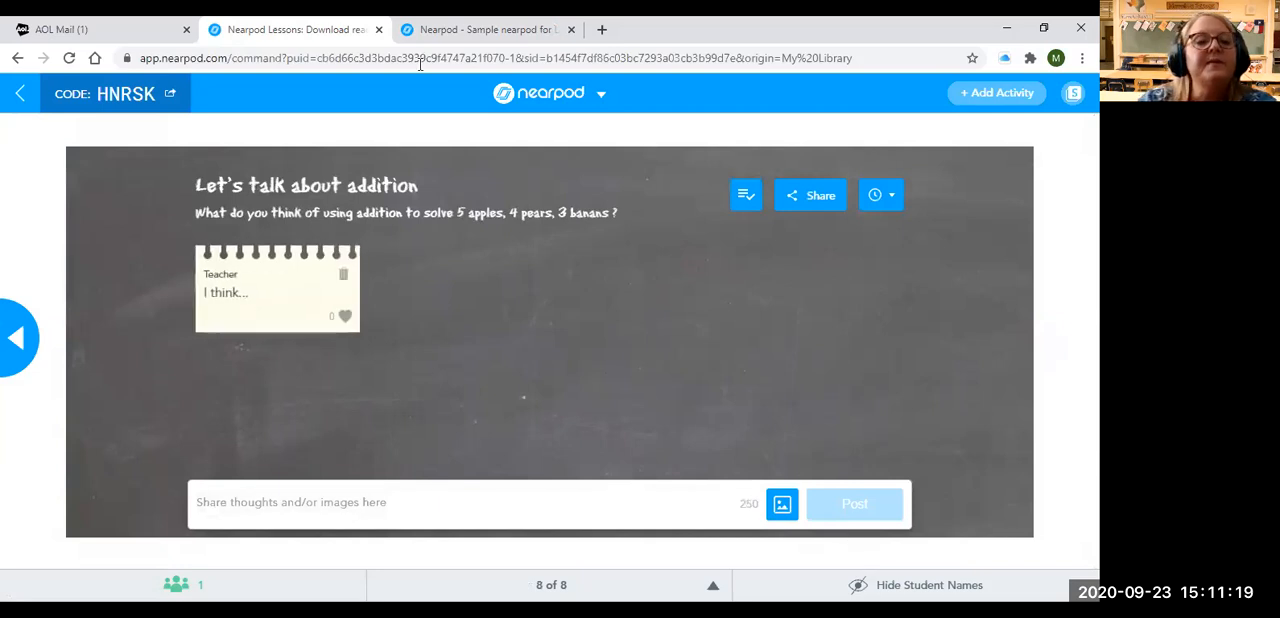
# Post "I think addition is fun" on the Collaborate Board from the student view
pyautogui.click(490, 29)
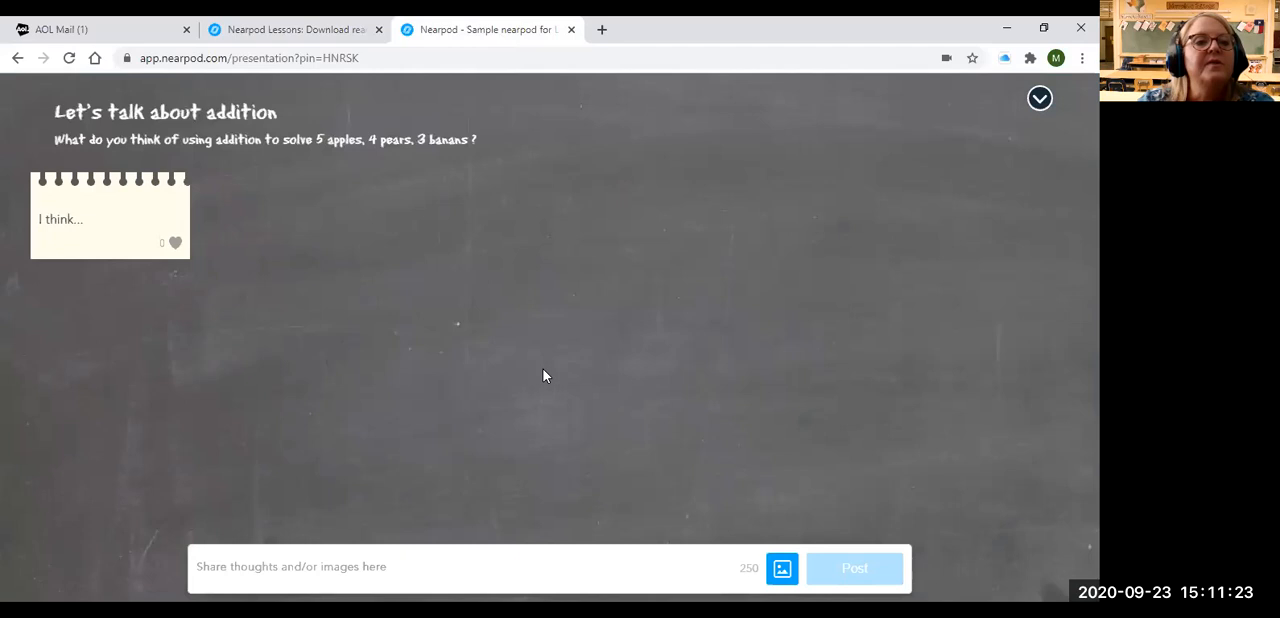
pyautogui.click(332, 29)
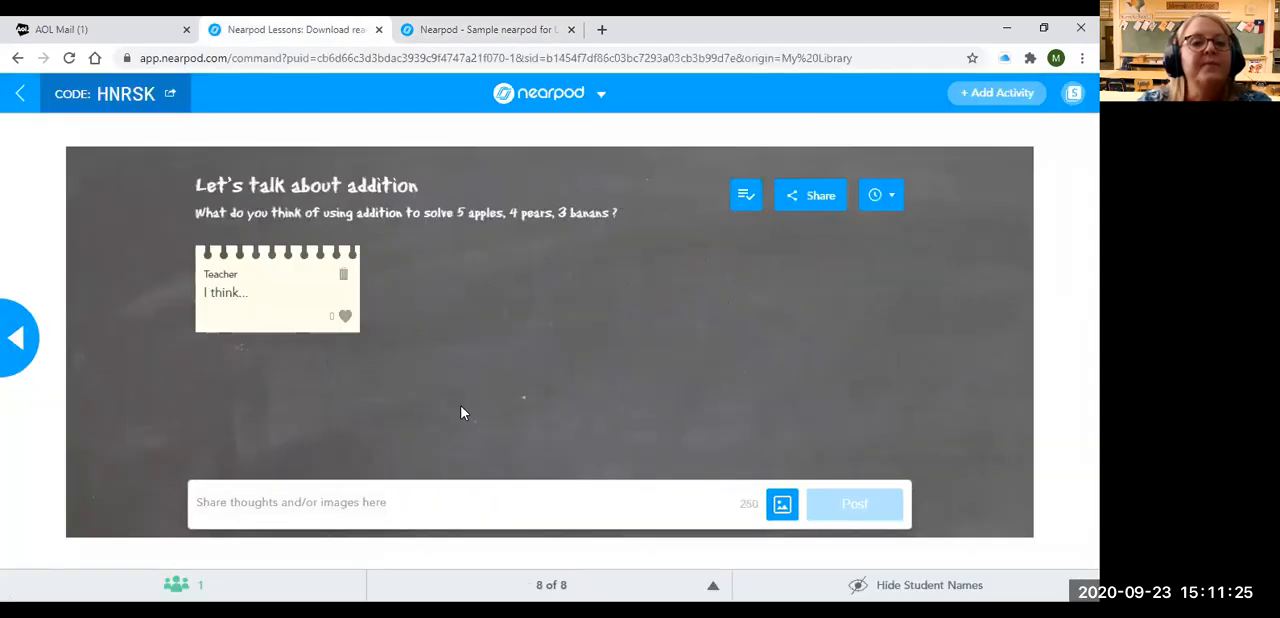
pyautogui.click(500, 31)
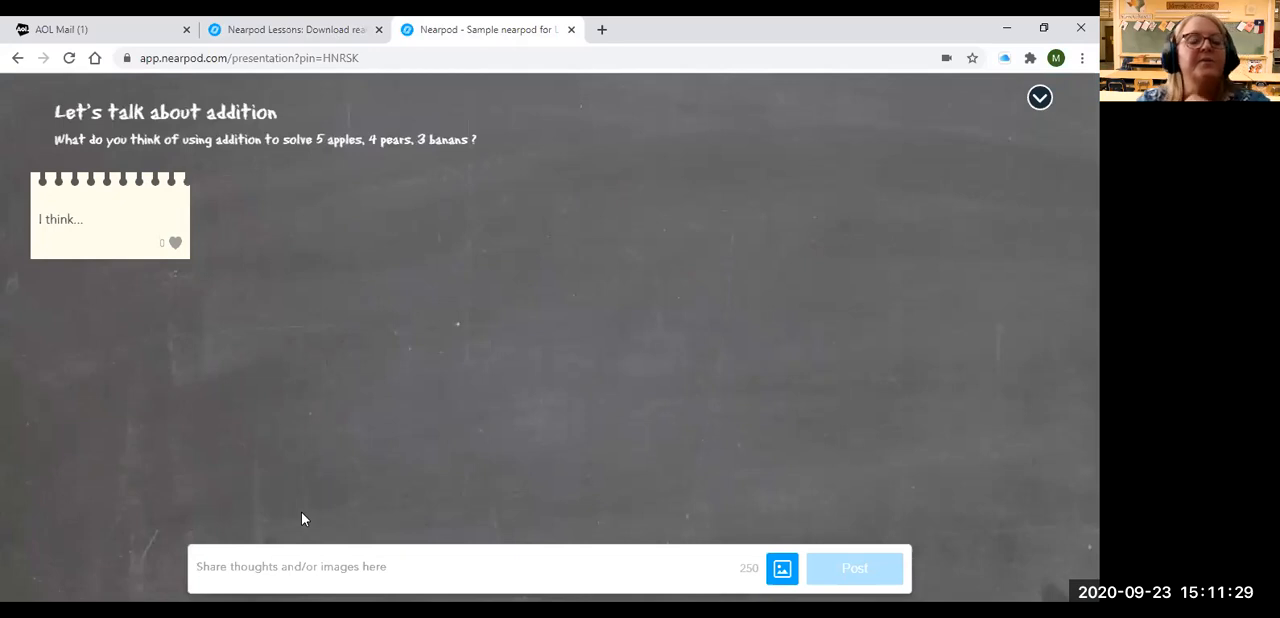
pyautogui.write('I think adi')
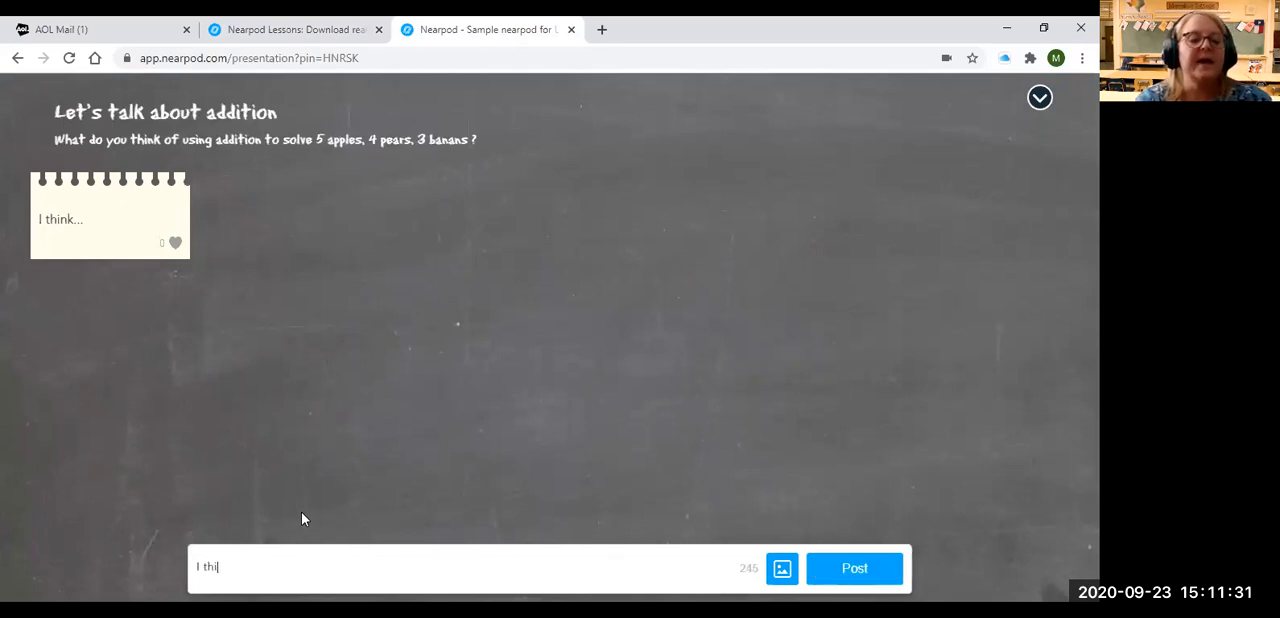
pyautogui.press('BackSpace')
pyautogui.press('BackSpace')
pyautogui.write('d')
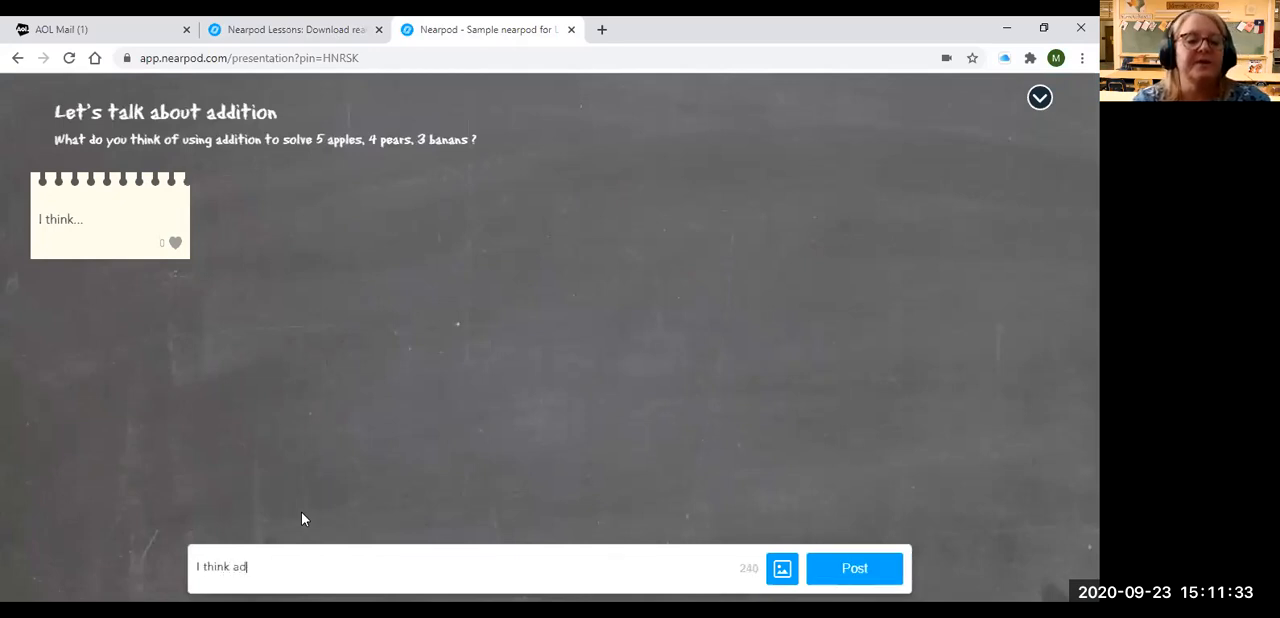
pyautogui.write('dition is fun')
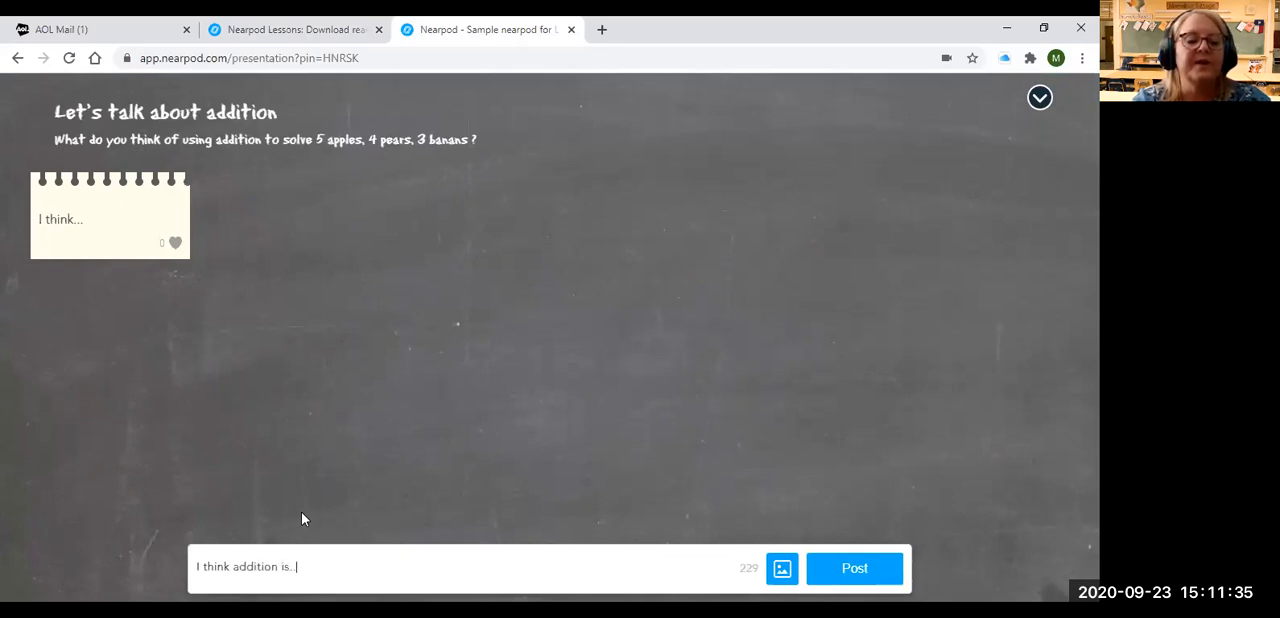
pyautogui.click(843, 570)
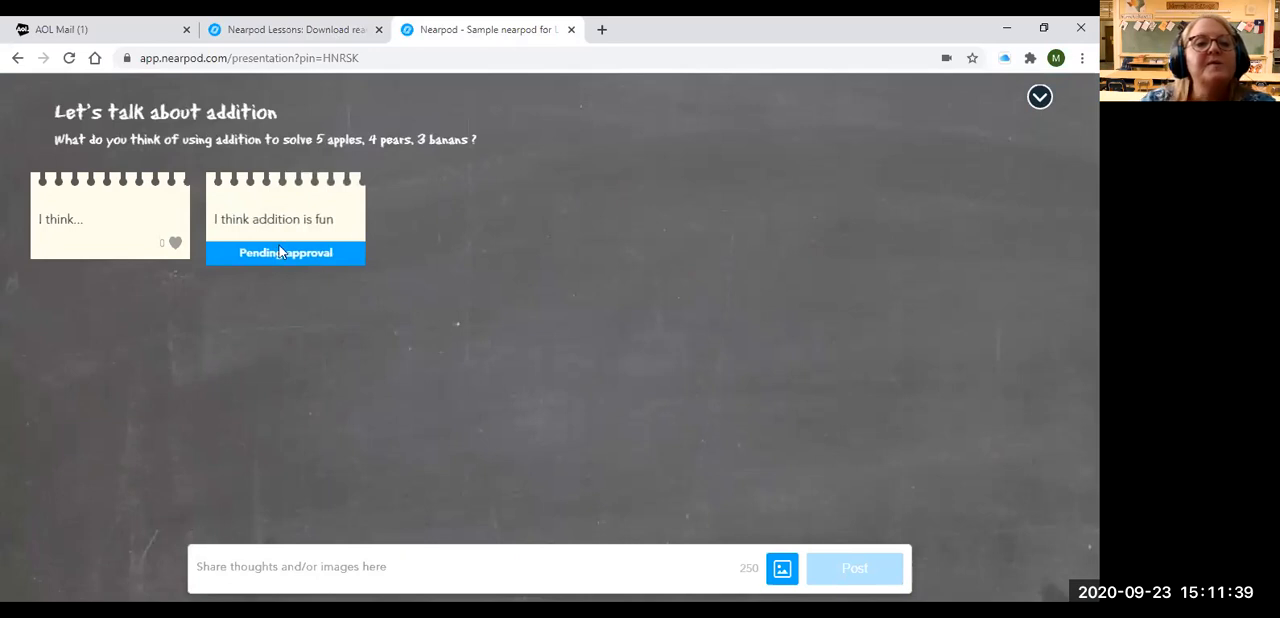
# Approve the student's pending Collaborate Board post in the teacher view and check it in the student view
pyautogui.click(290, 30)
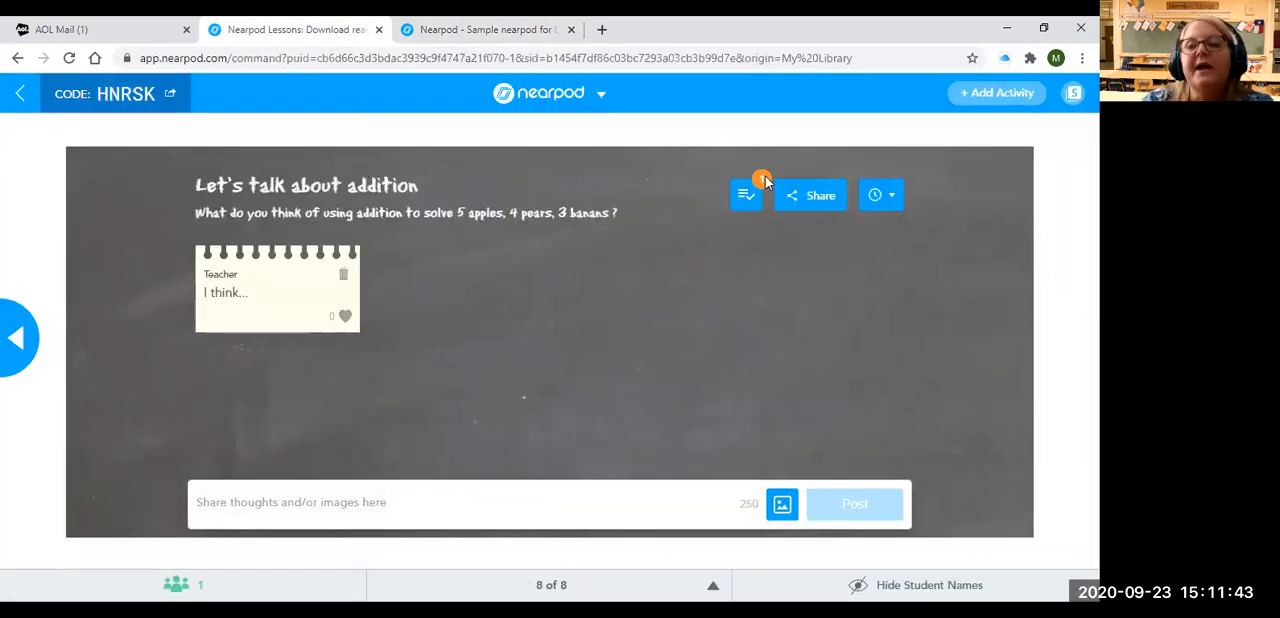
pyautogui.click(744, 204)
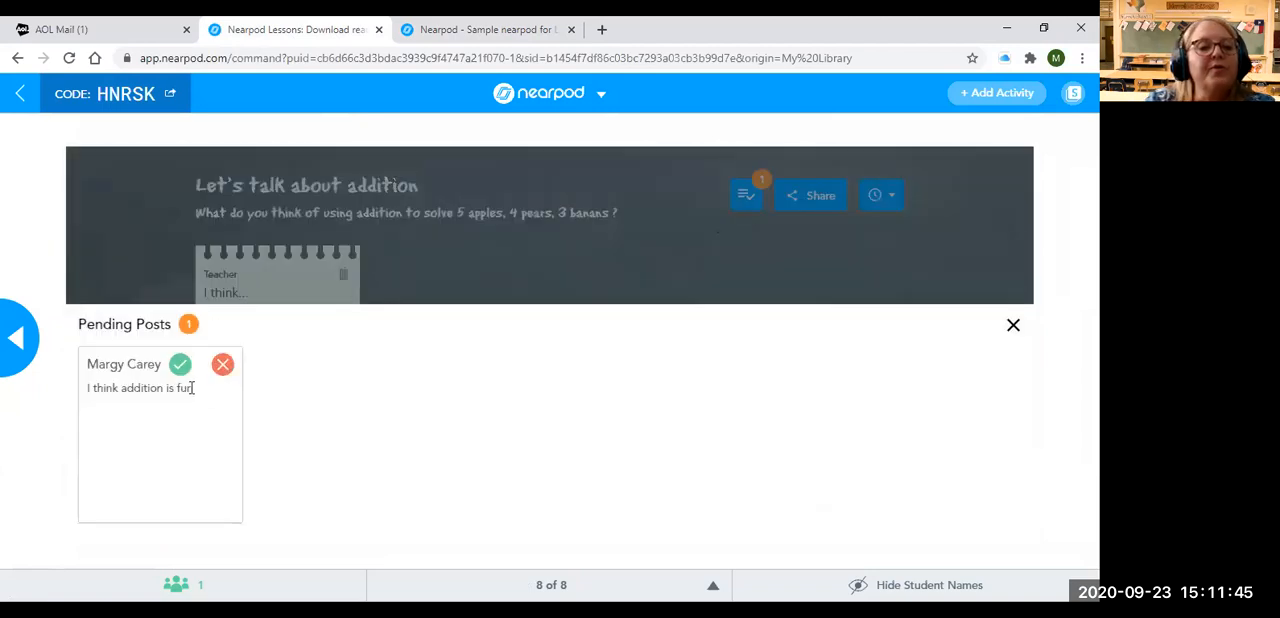
pyautogui.click(180, 364)
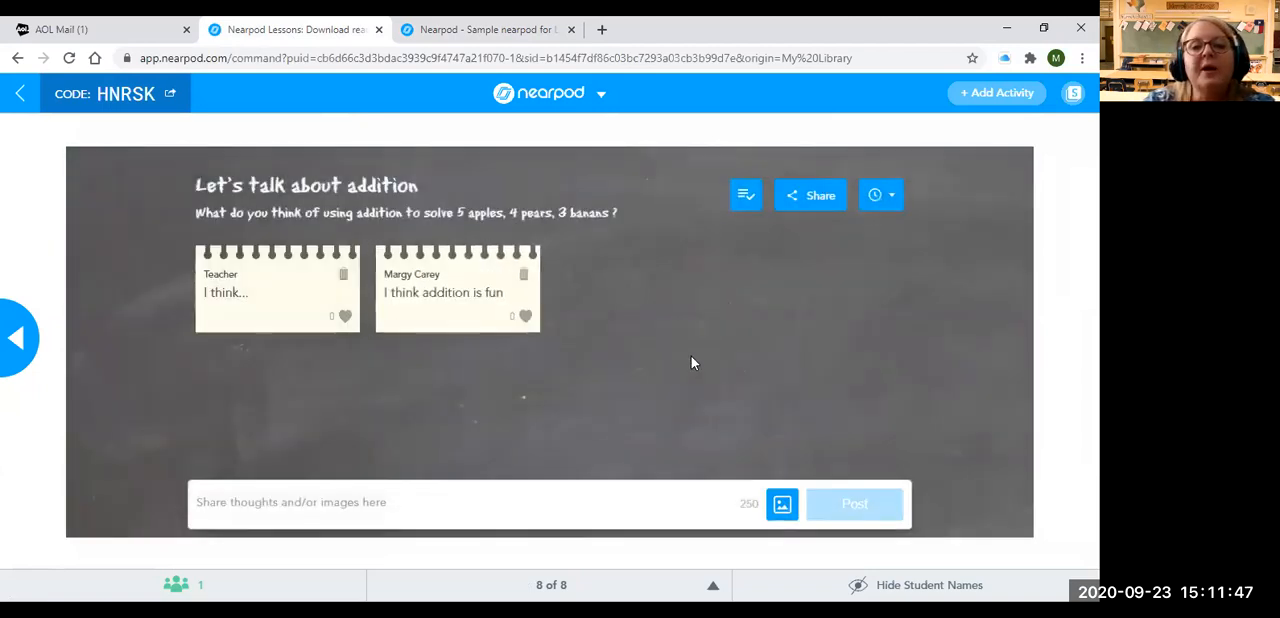
pyautogui.click(505, 32)
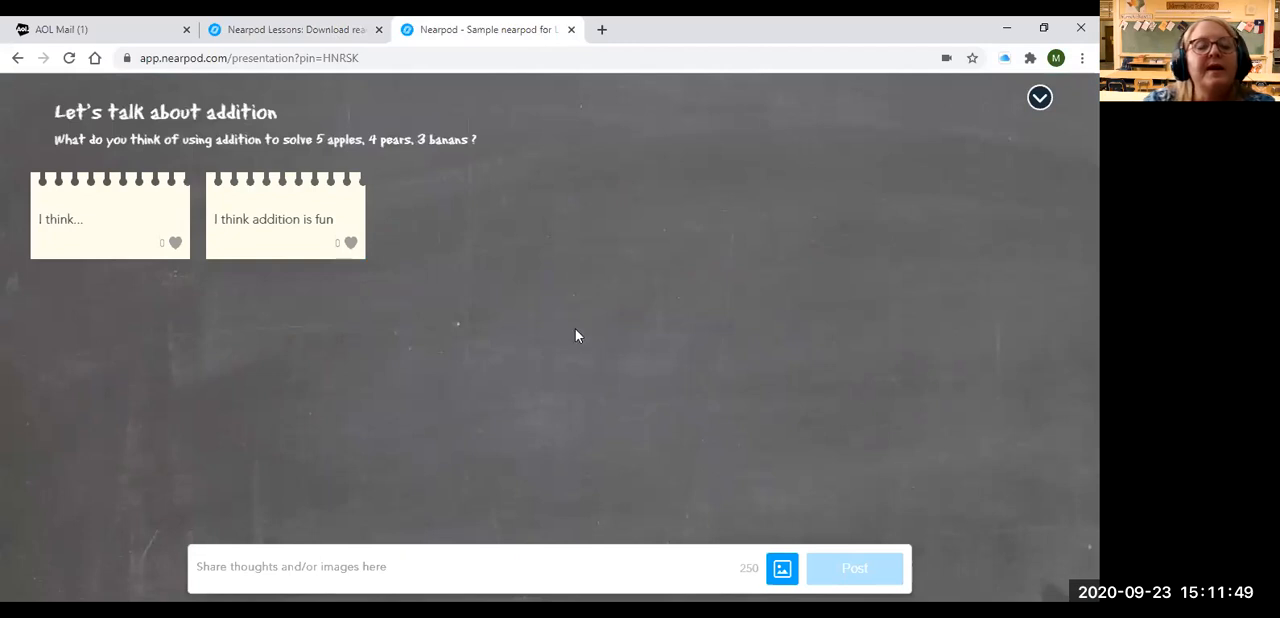
# From the teacher view, add a live Draw It activity with the instructions "Please draw a picture your favorite food" and share it
pyautogui.click(251, 30)
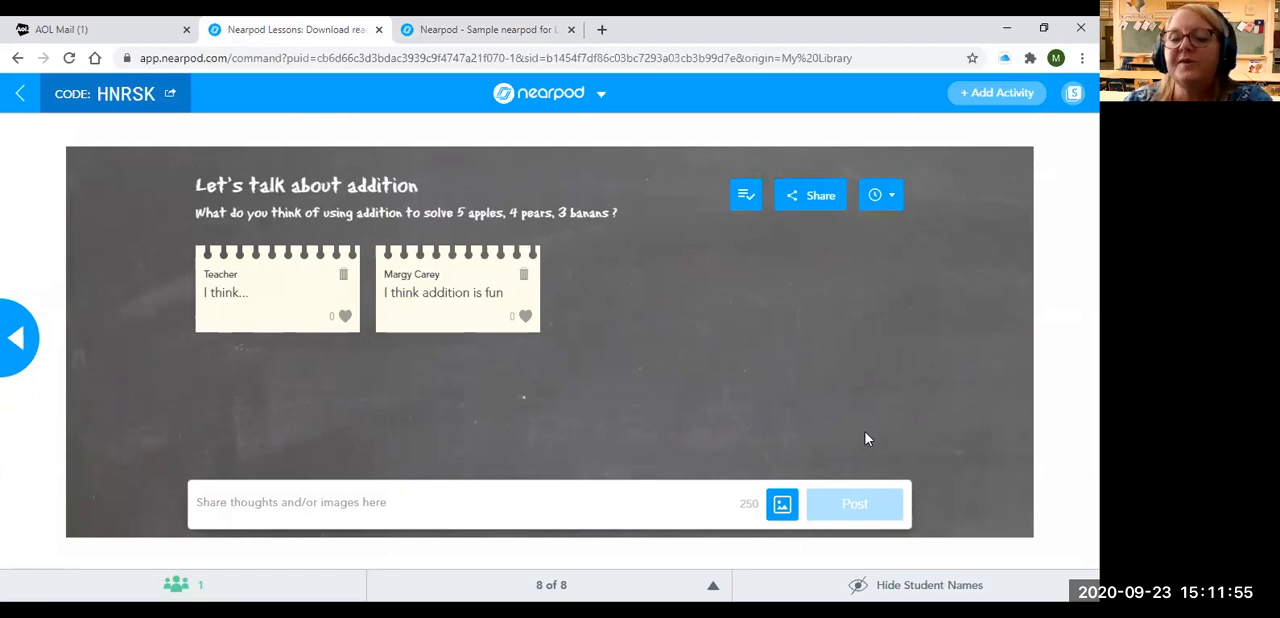
pyautogui.click(977, 97)
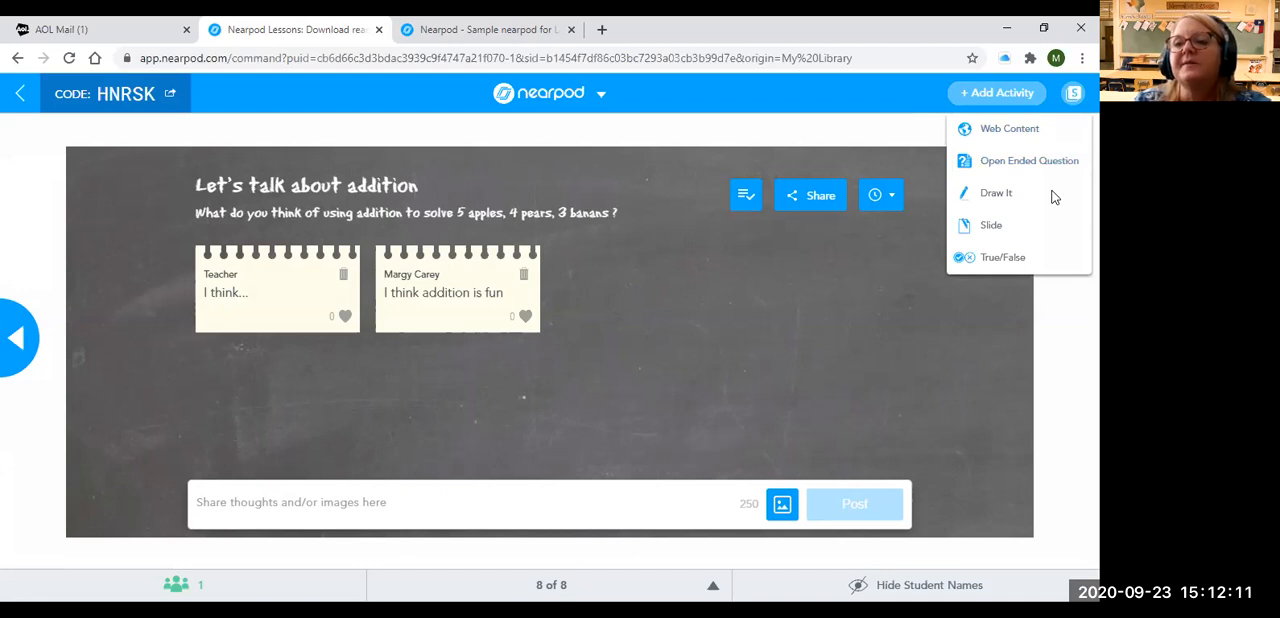
pyautogui.click(993, 195)
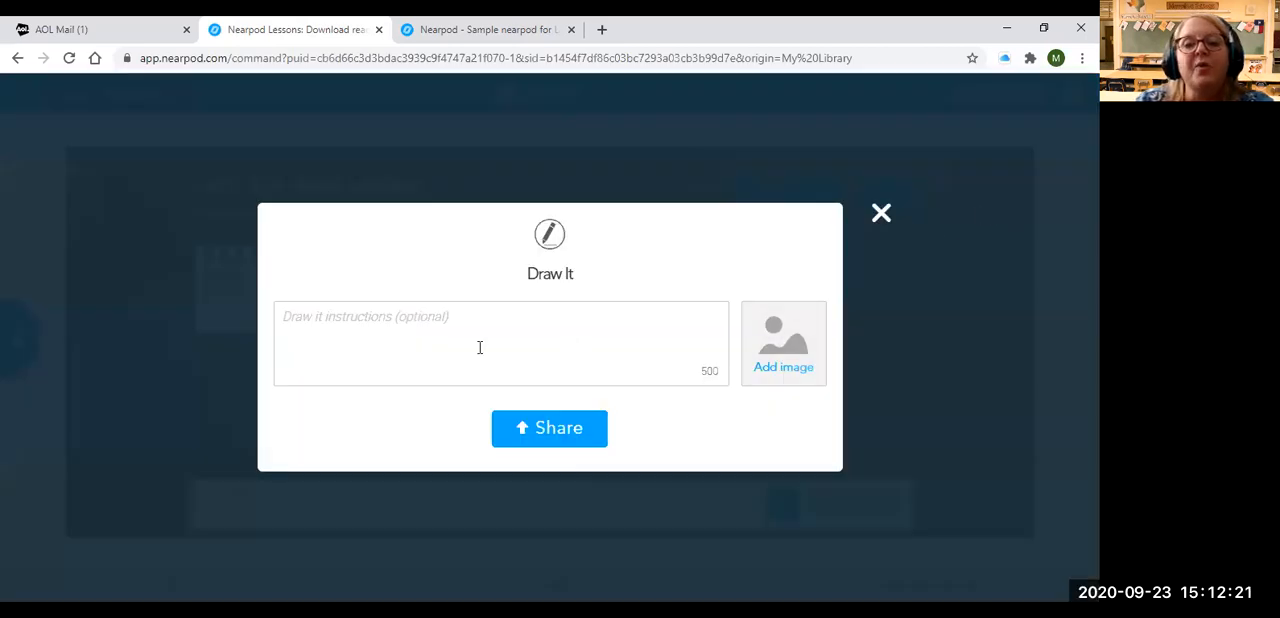
pyautogui.click(365, 326)
pyautogui.write('Please t')
pyautogui.write('raw a picutre of you')
pyautogui.press('BackSpace')
pyautogui.press('BackSpace')
pyautogui.press('BackSpace')
pyautogui.press('BackSpace')
pyautogui.press('BackSpace')
pyautogui.press('BackSpace')
pyautogui.press('BackSpace')
pyautogui.press('BackSpace')
pyautogui.press('BackSpace')
pyautogui.press('BackSpace')
pyautogui.press('BackSpace')
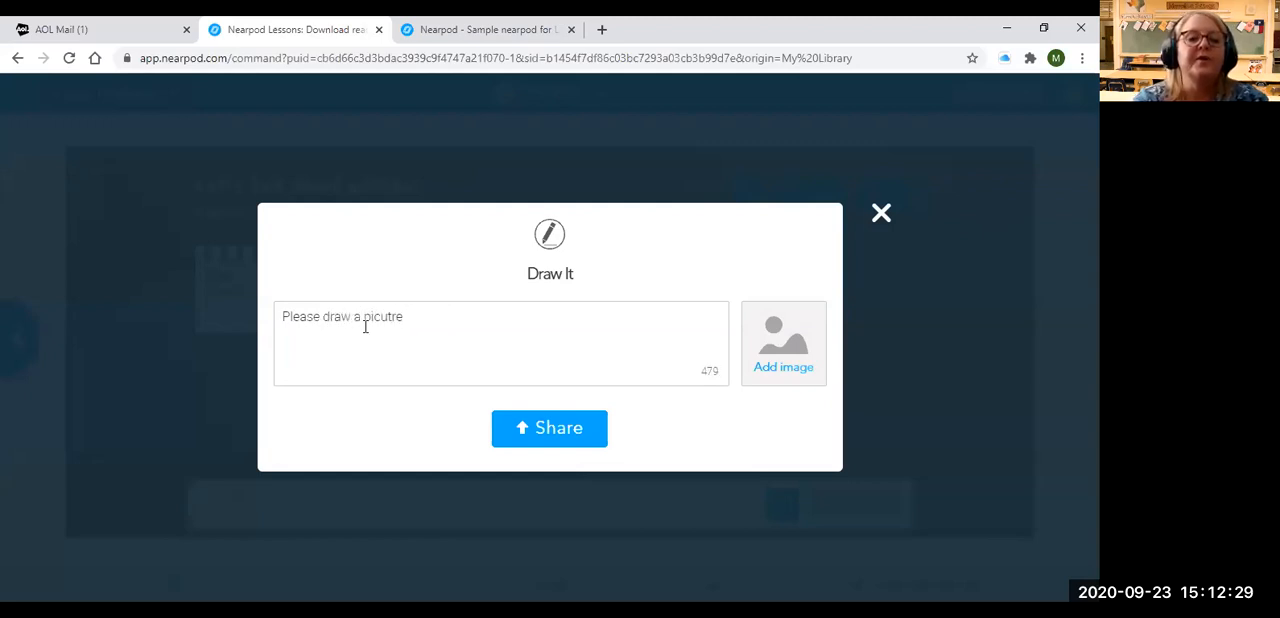
pyautogui.write('ture your vf')
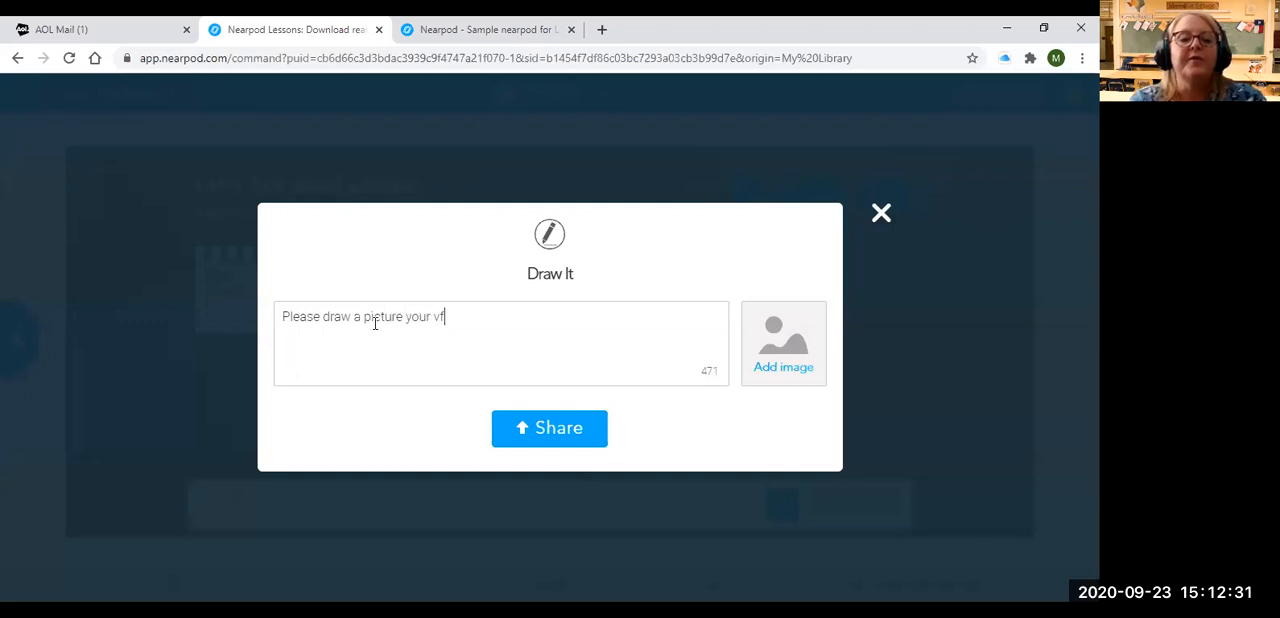
pyautogui.write('vorite foods')
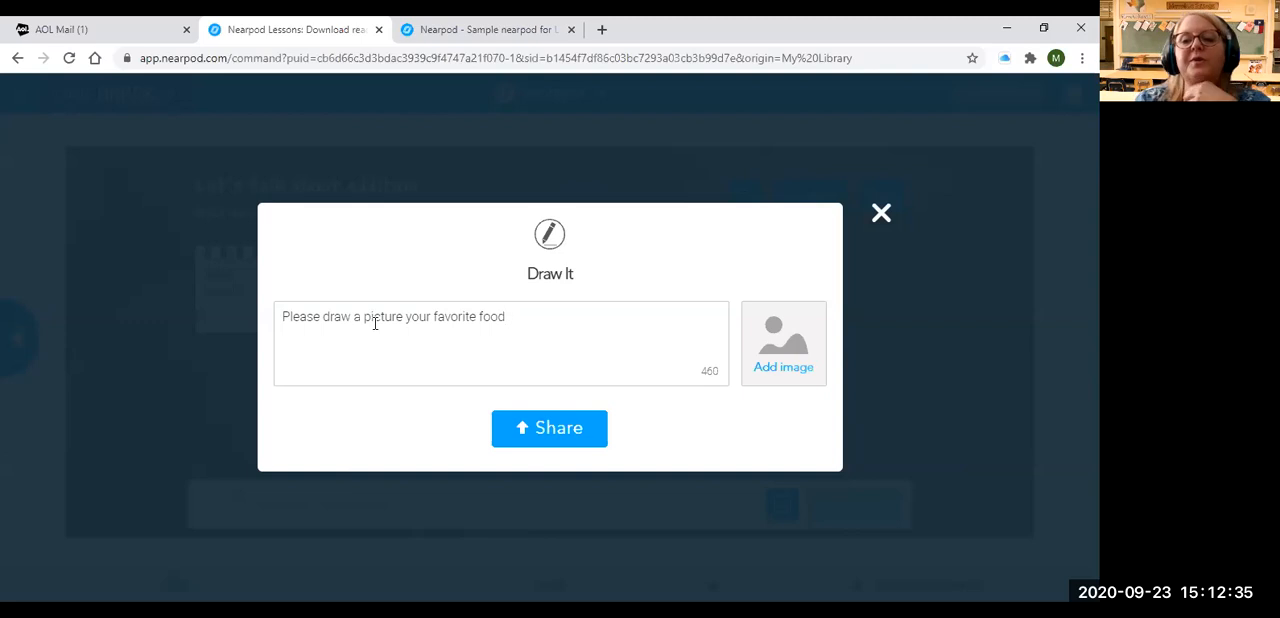
pyautogui.click(566, 440)
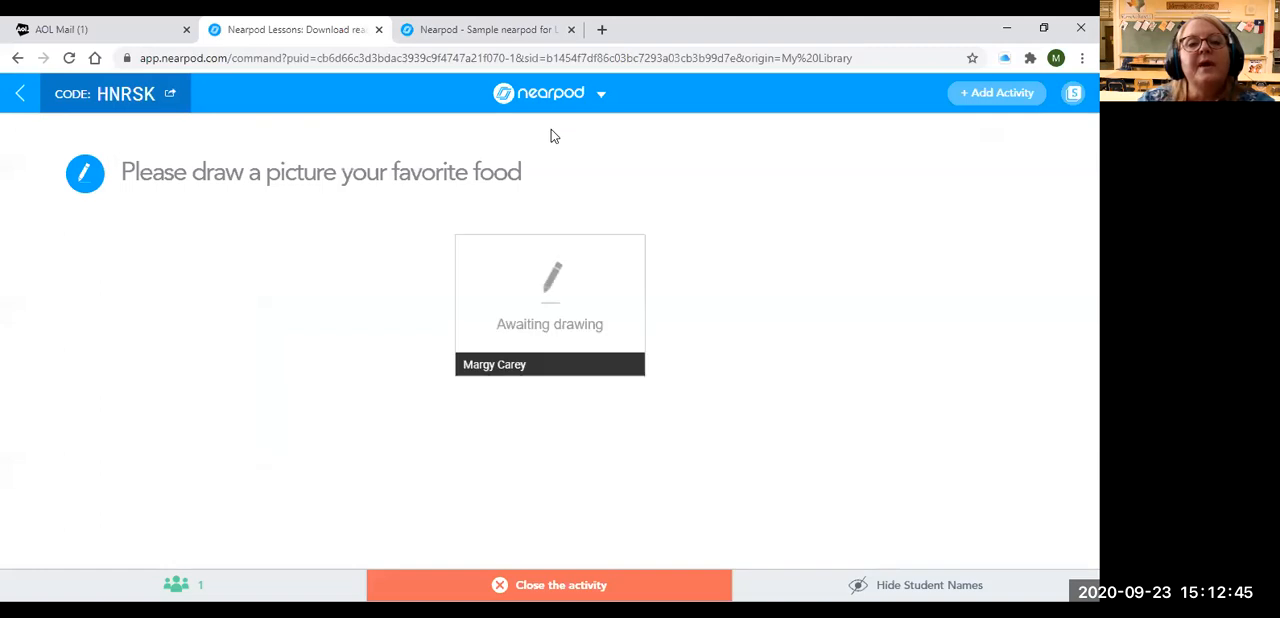
# Look at the Draw It activity in the student view, close that view, and exit the live session to the library
pyautogui.click(527, 31)
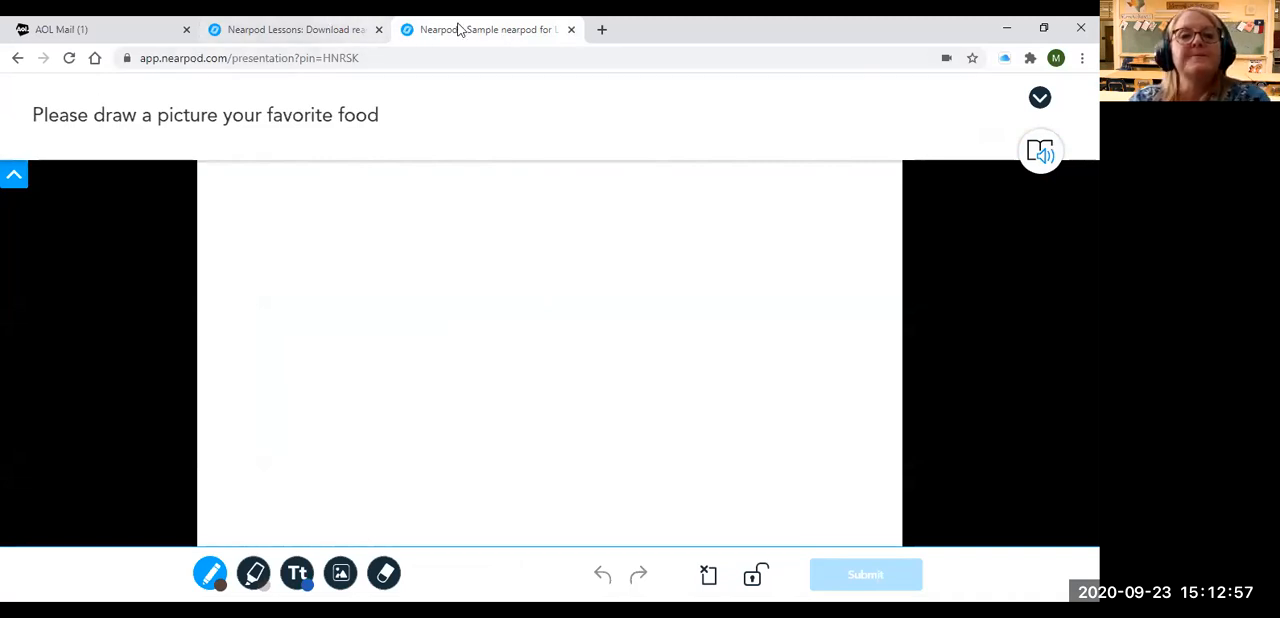
pyautogui.click(571, 30)
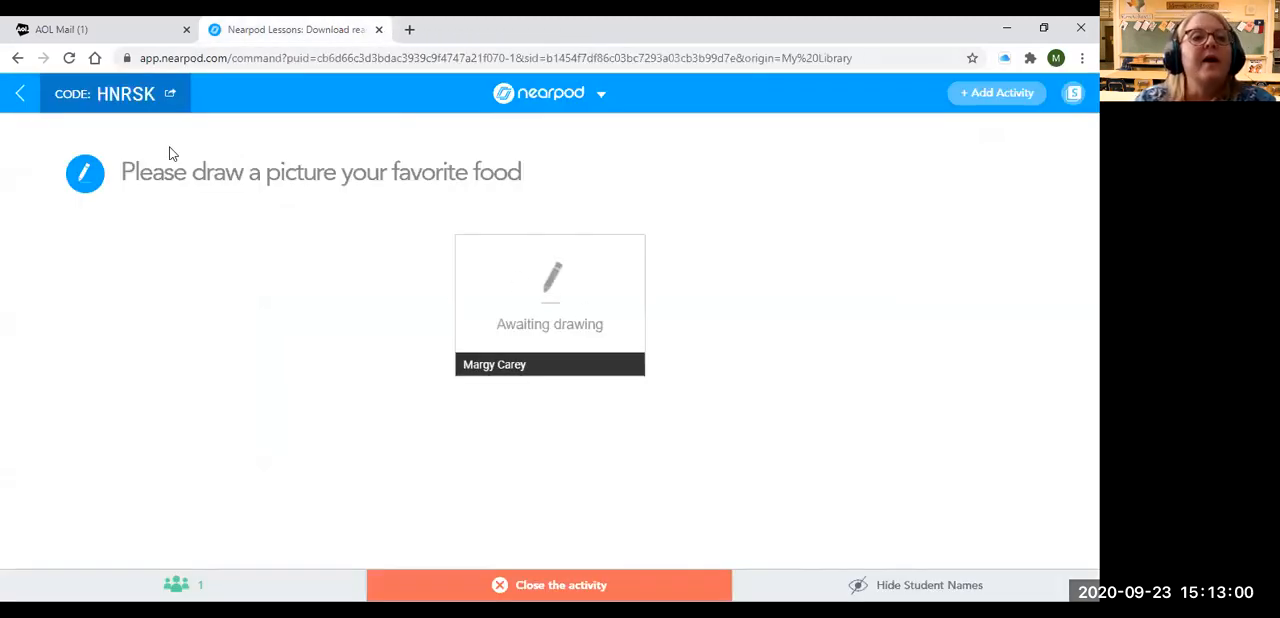
pyautogui.click(14, 94)
pyautogui.click(583, 265)
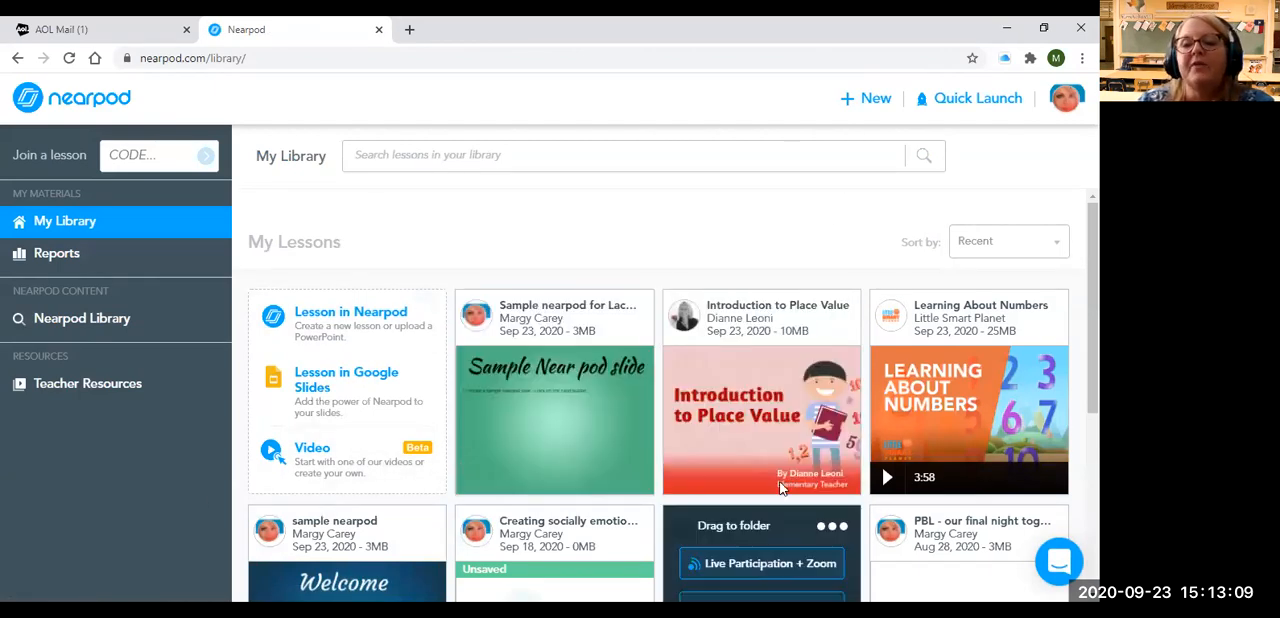
# Start a new Nearpod lesson to examine the slide content and activity options, and return to the library without adding anything
pyautogui.click(875, 104)
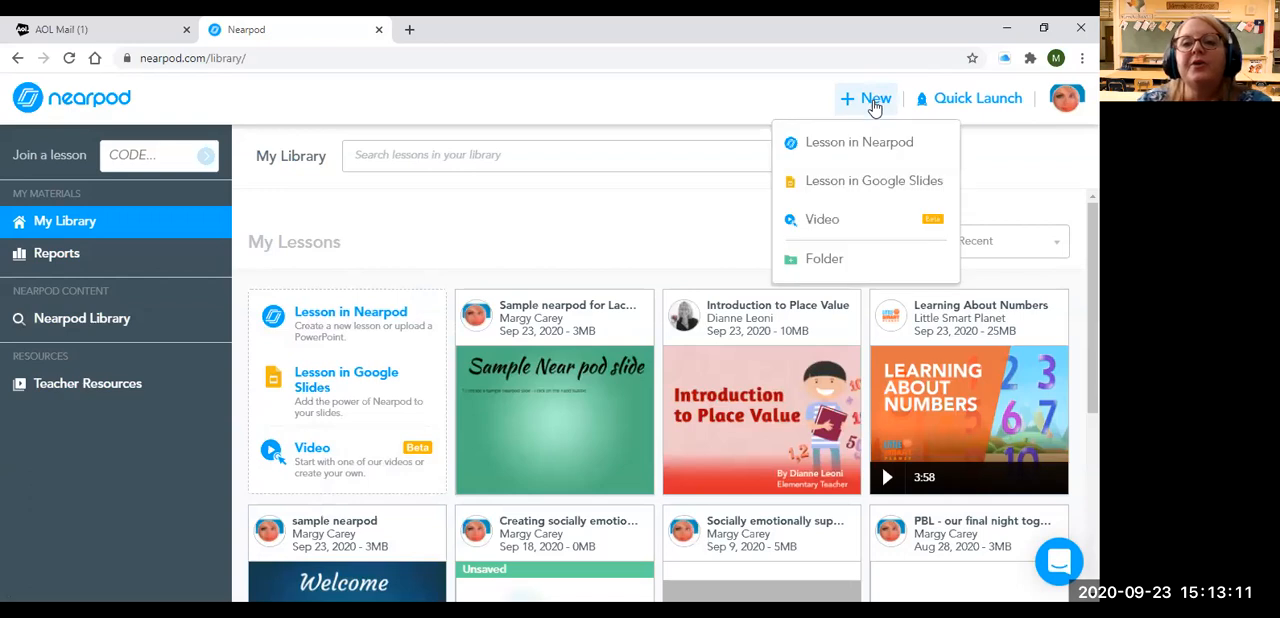
pyautogui.click(858, 145)
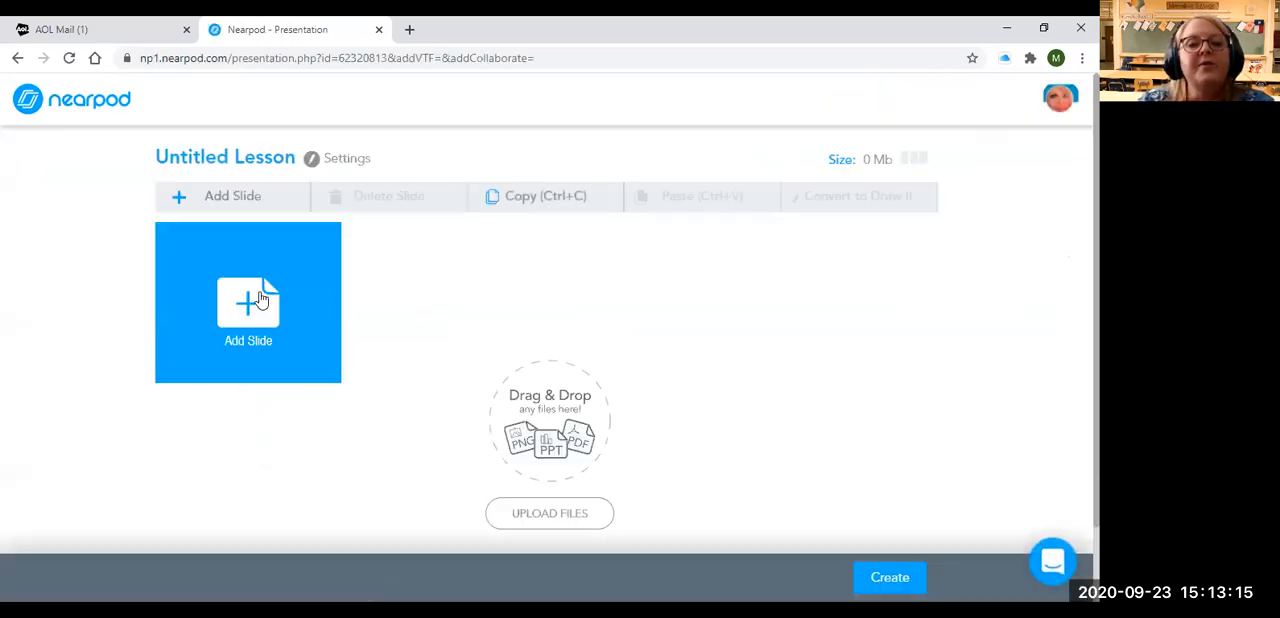
pyautogui.click(258, 302)
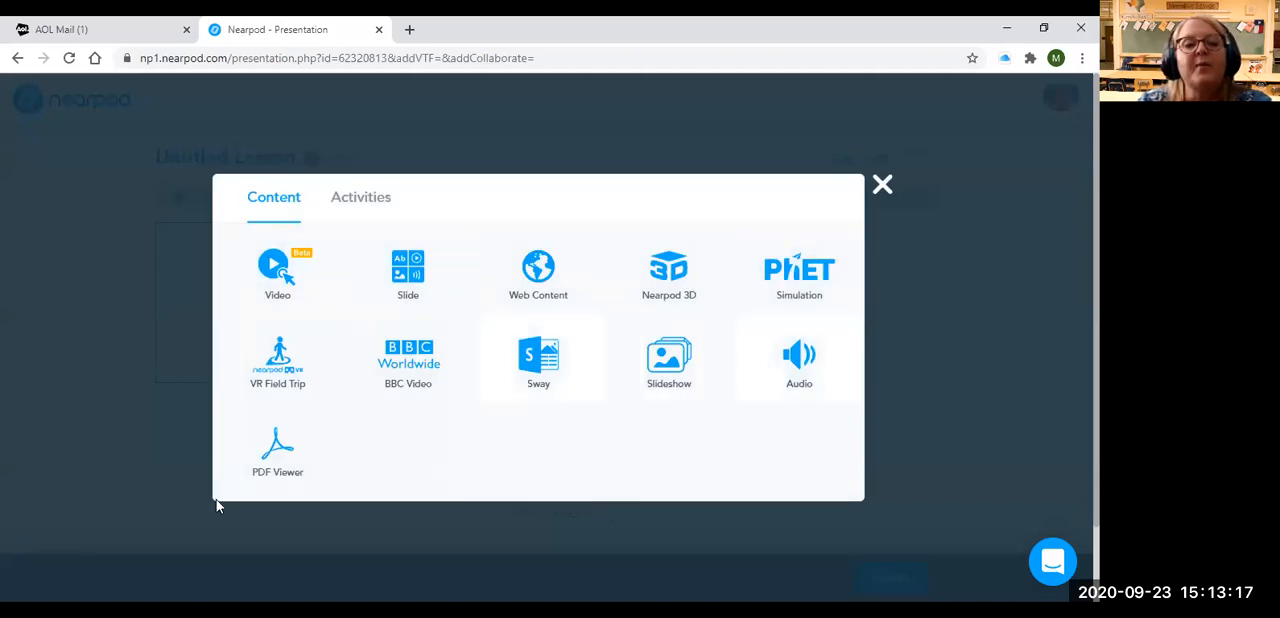
pyautogui.click(362, 201)
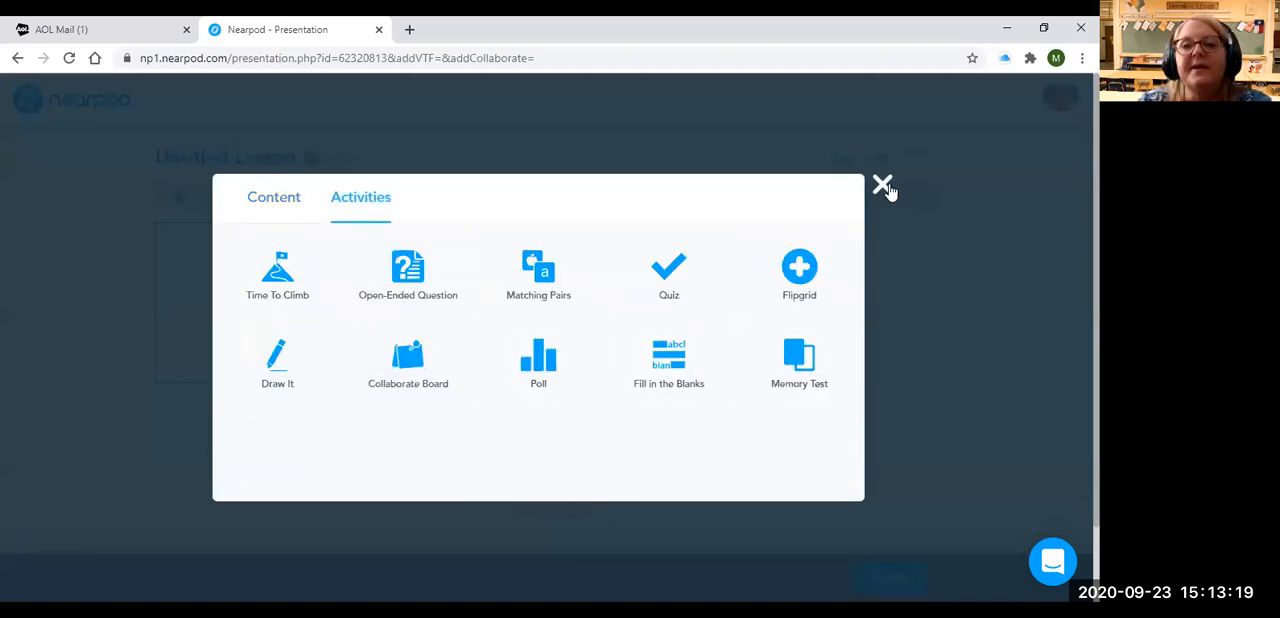
pyautogui.click(884, 185)
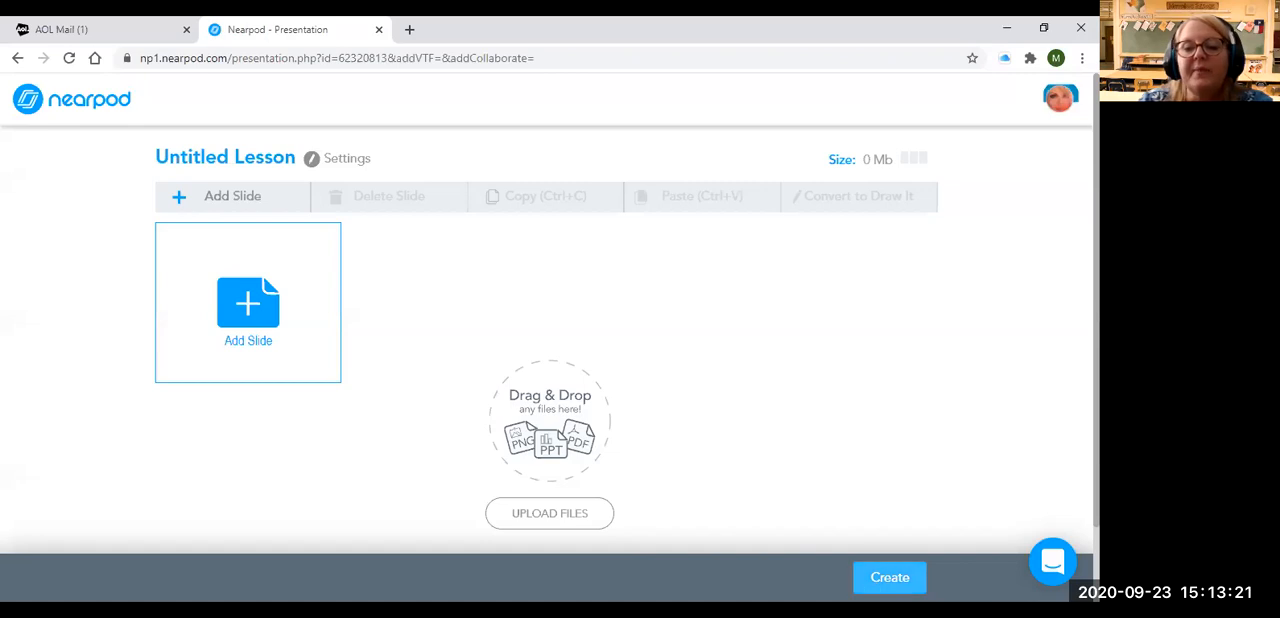
pyautogui.click(878, 577)
pyautogui.click(548, 246)
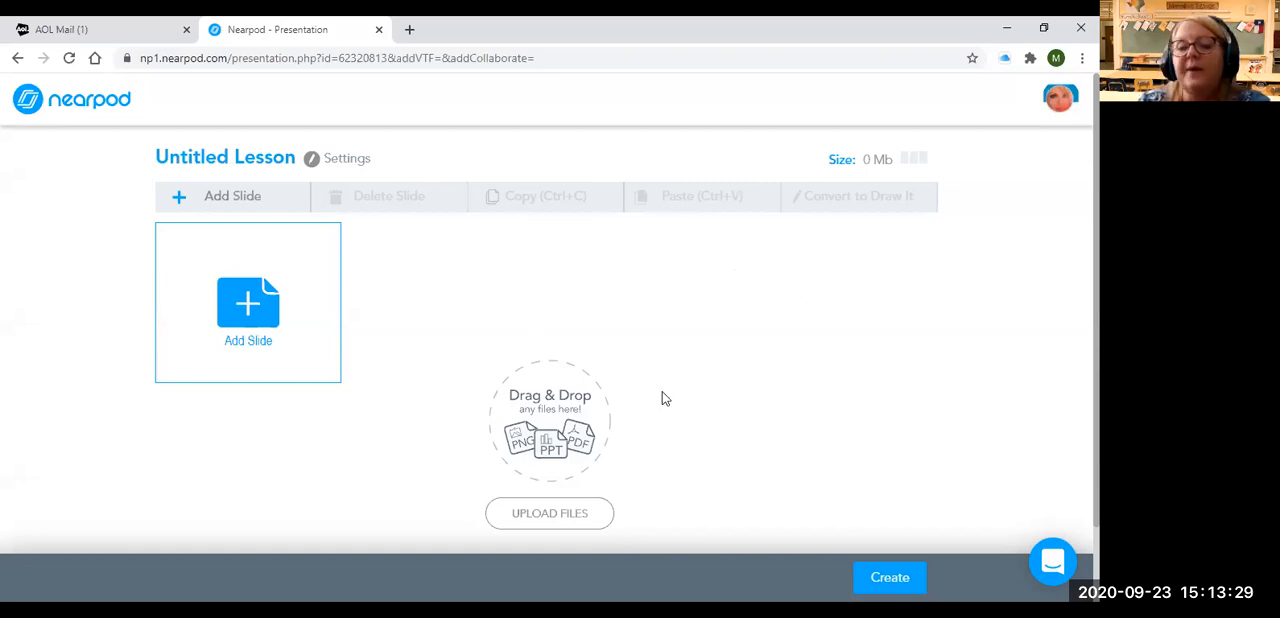
pyautogui.click(45, 104)
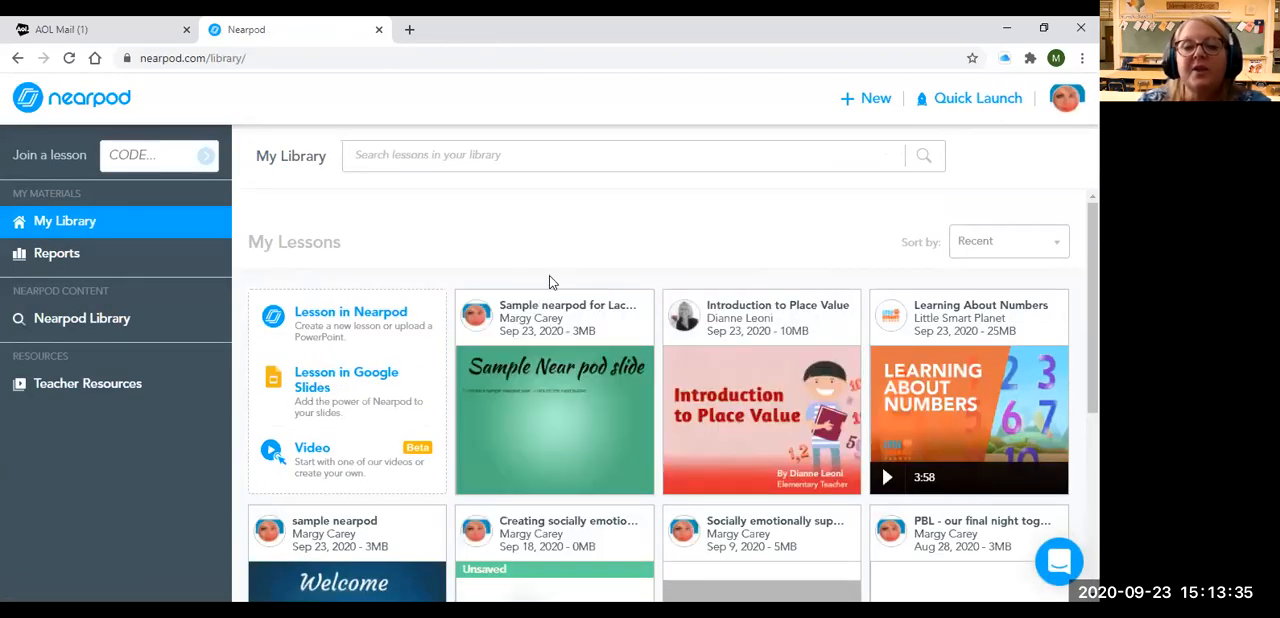
# Launch the "Sample nearpod for Lac..." lesson in Student-Paced mode and highlight its join code
pyautogui.moveTo(528, 394)
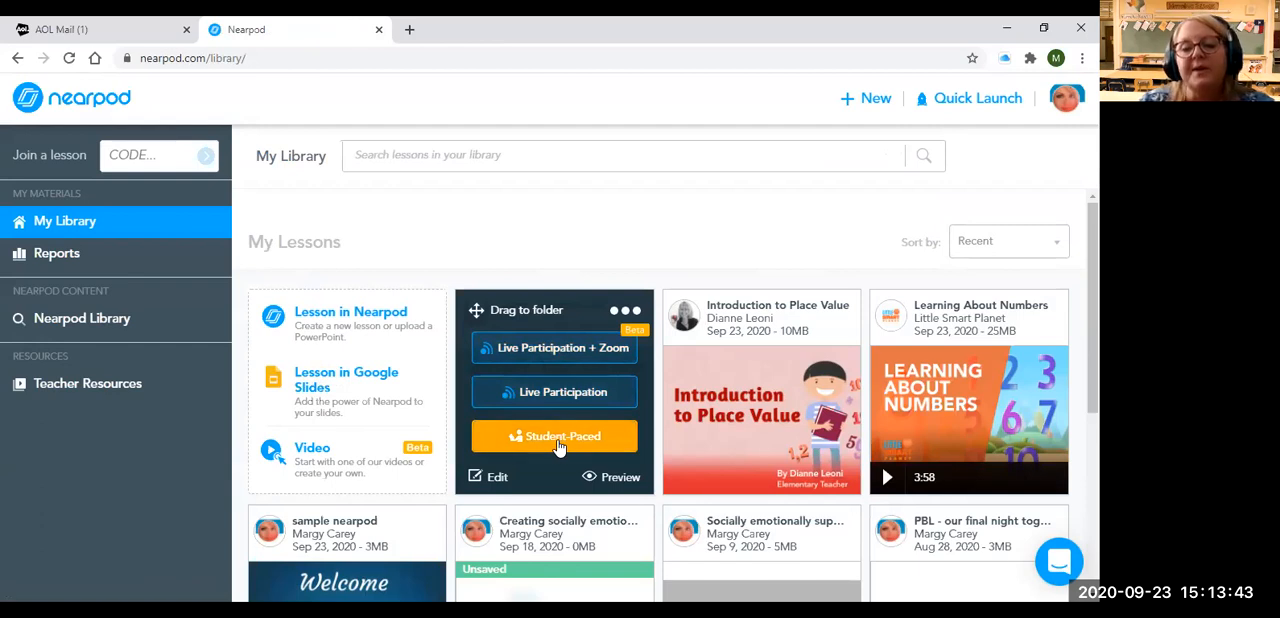
pyautogui.click(560, 440)
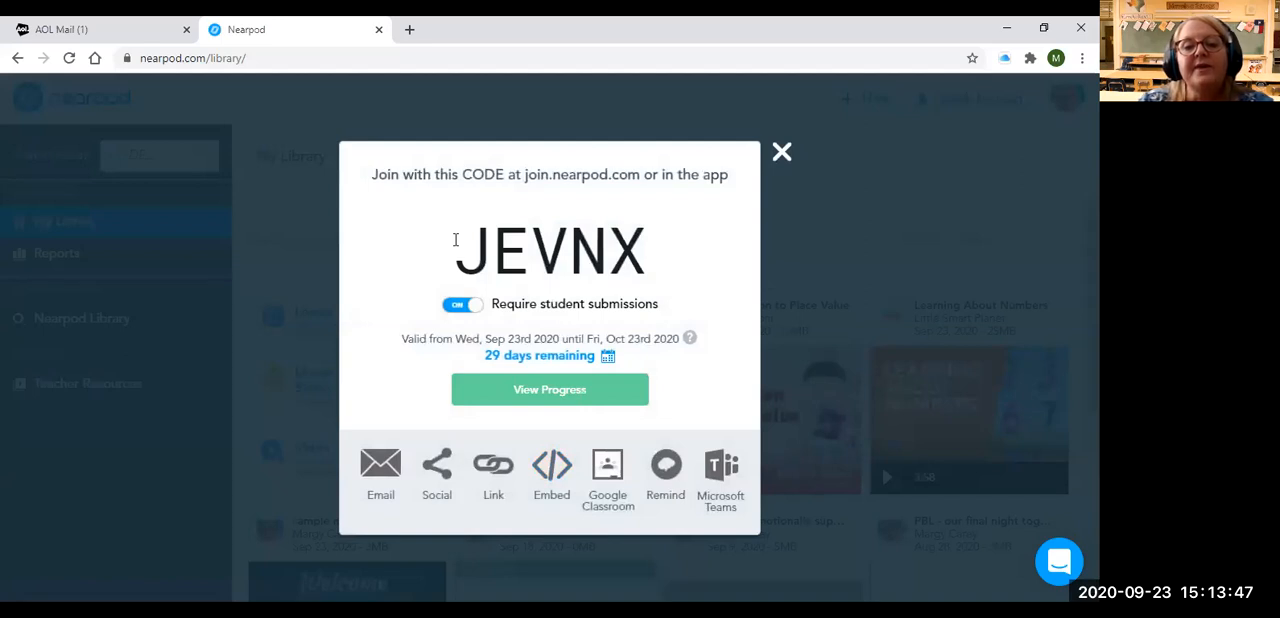
pyautogui.moveTo(455, 240); pyautogui.dragTo(657, 249)
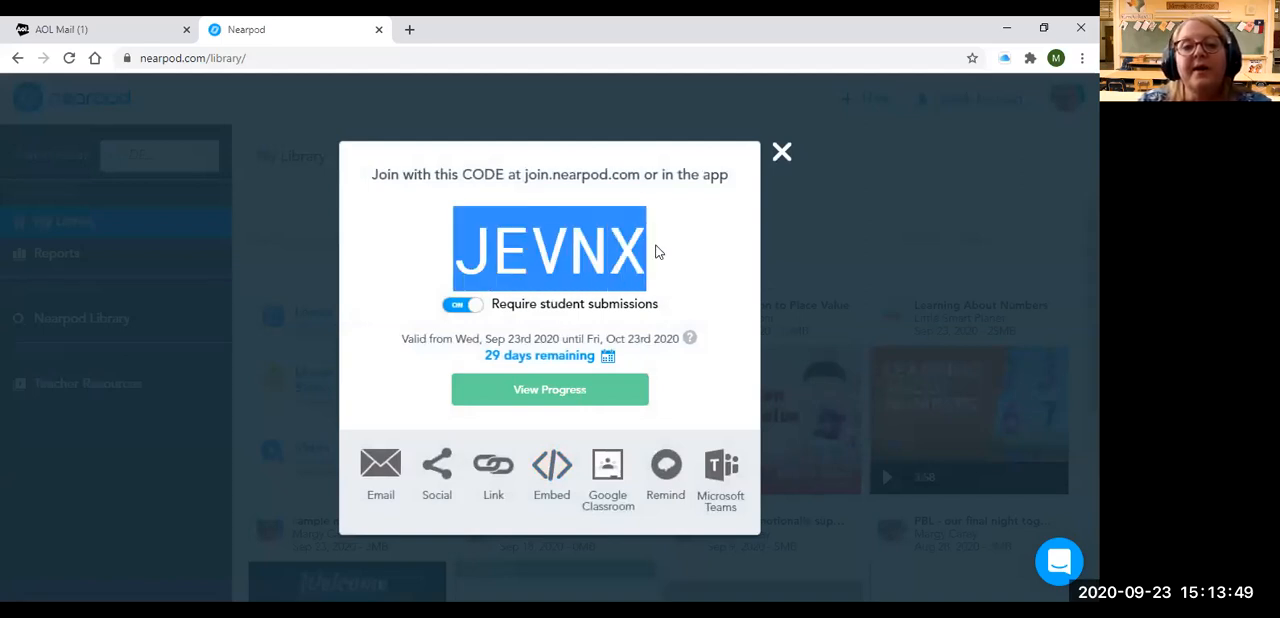
# Share the student-paced lesson link to the Practice class > General channel in Microsoft Teams and close the sharing dialogs
pyautogui.click(716, 467)
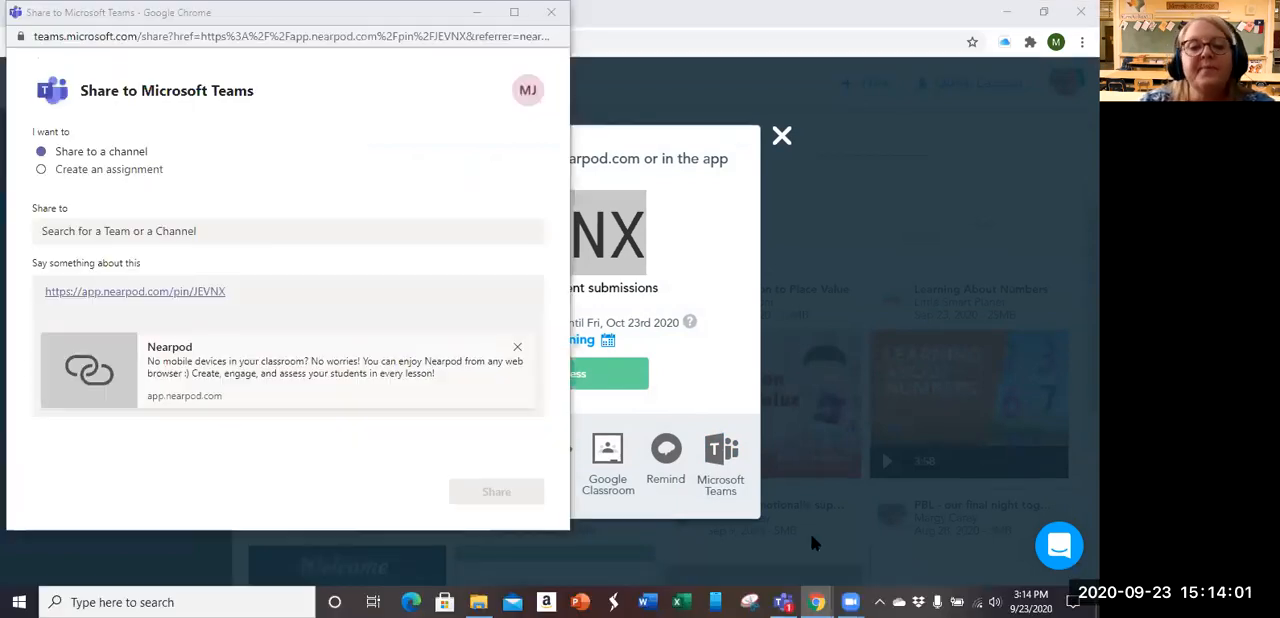
pyautogui.click(72, 232)
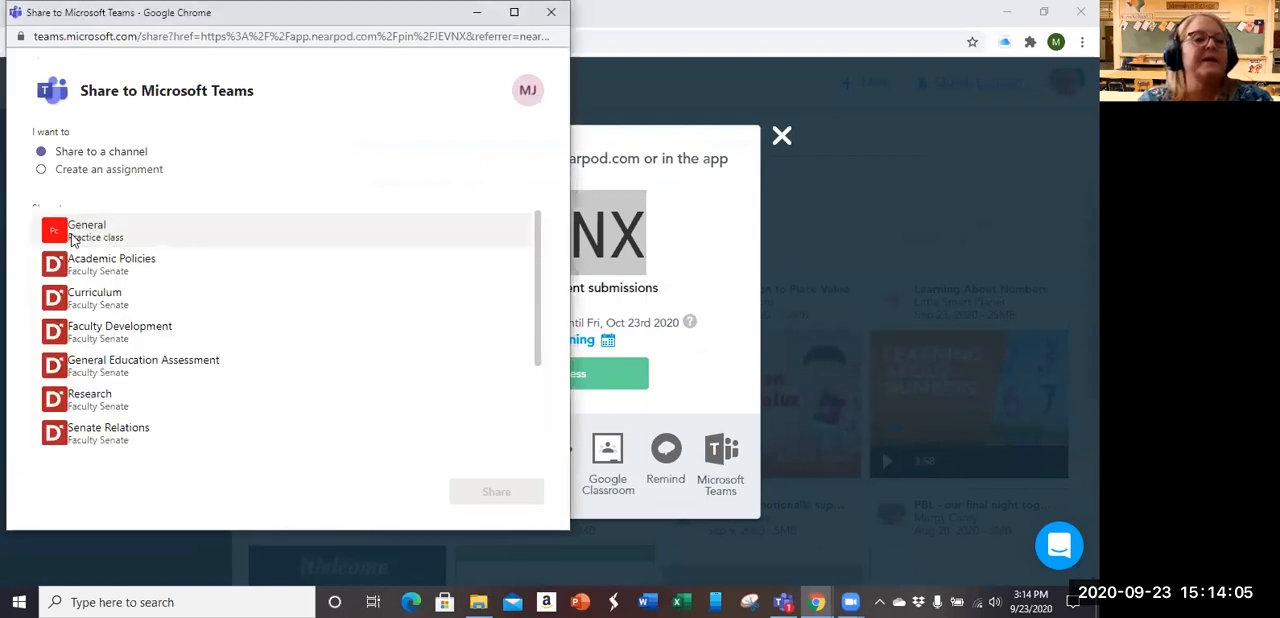
pyautogui.write('prac')
pyautogui.click(88, 280)
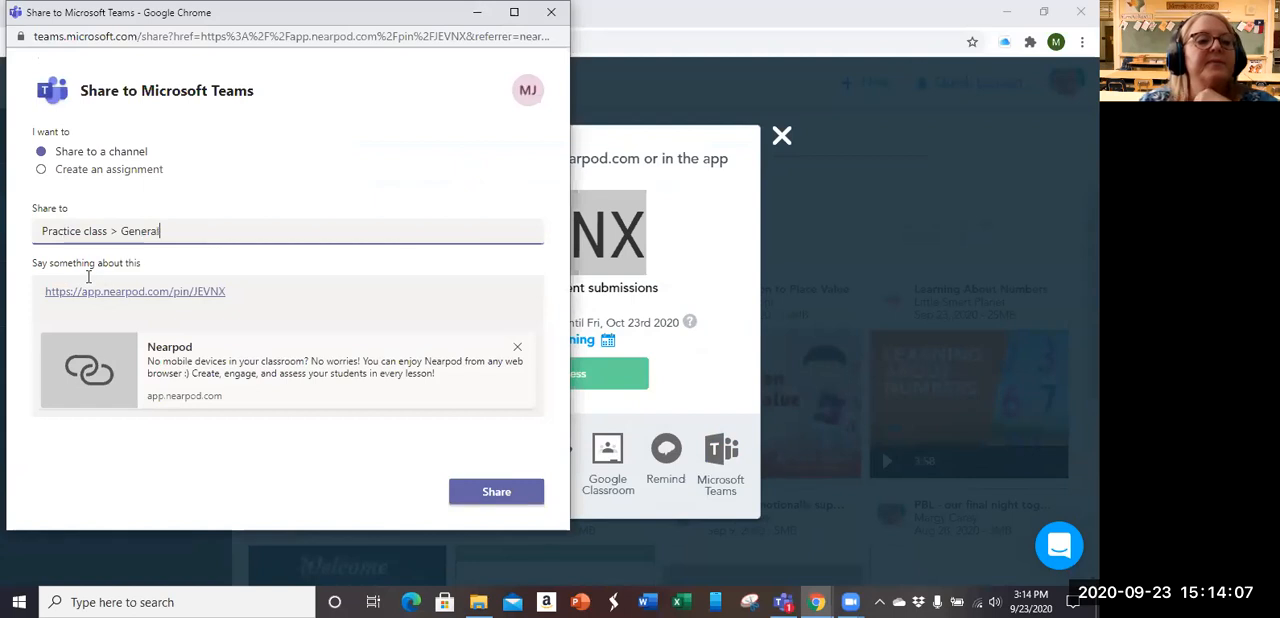
pyautogui.click(496, 500)
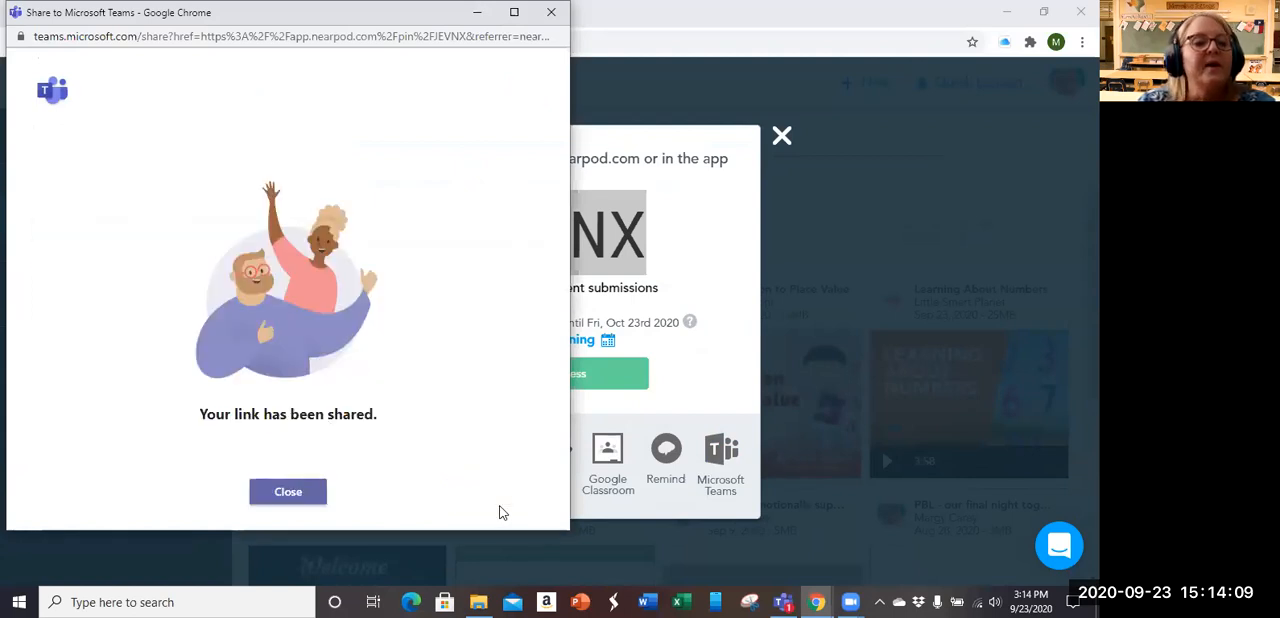
pyautogui.click(300, 494)
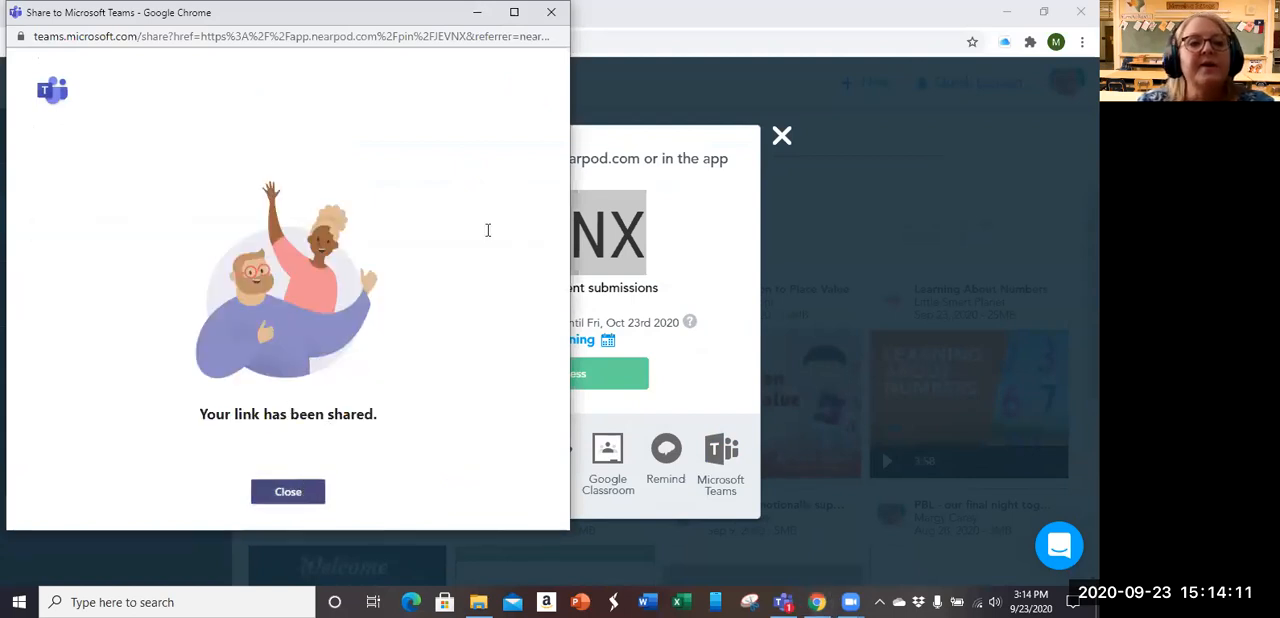
pyautogui.click(781, 135)
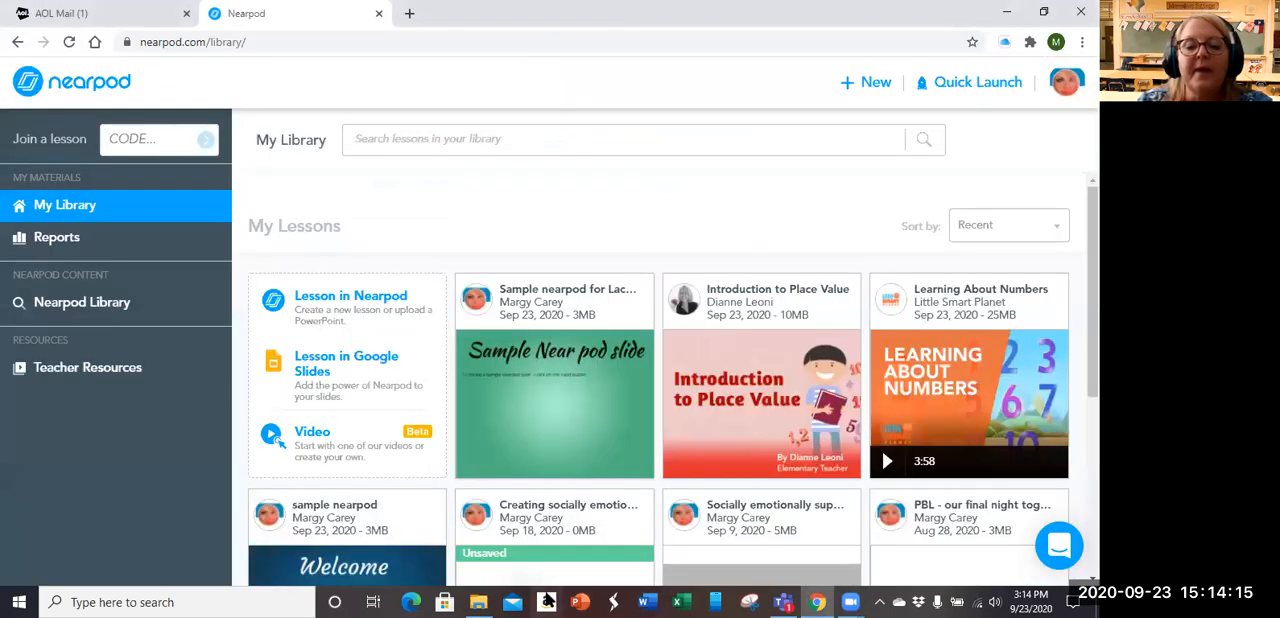